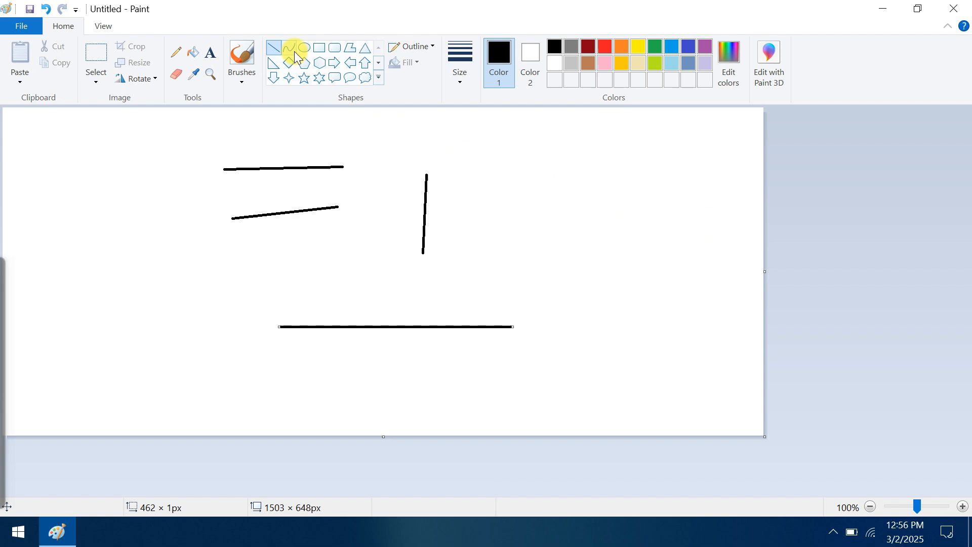
Draw an S-shaped curve about 240 px tall with the Curve tool and move it next to the vertical line
click(294, 50)
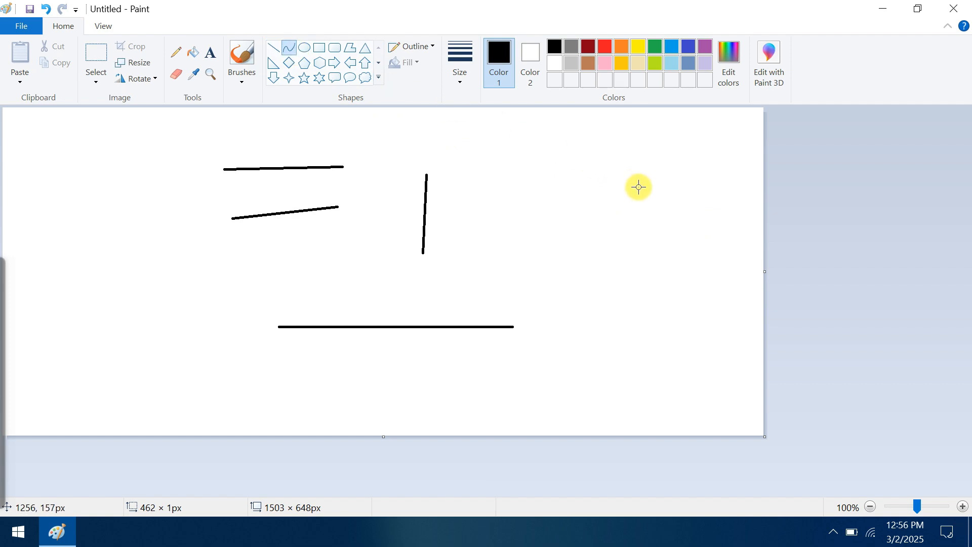
drag(621, 136, 623, 256)
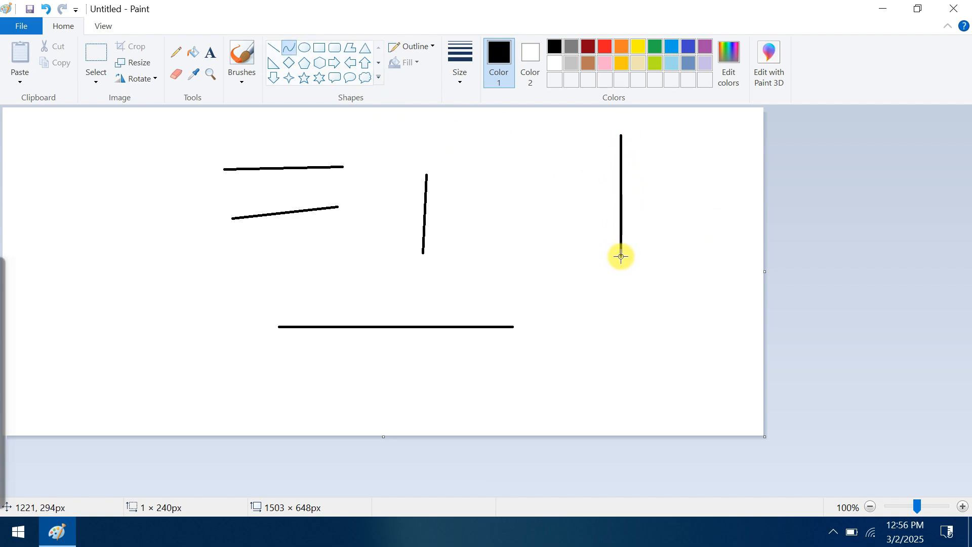
drag(619, 157, 642, 160)
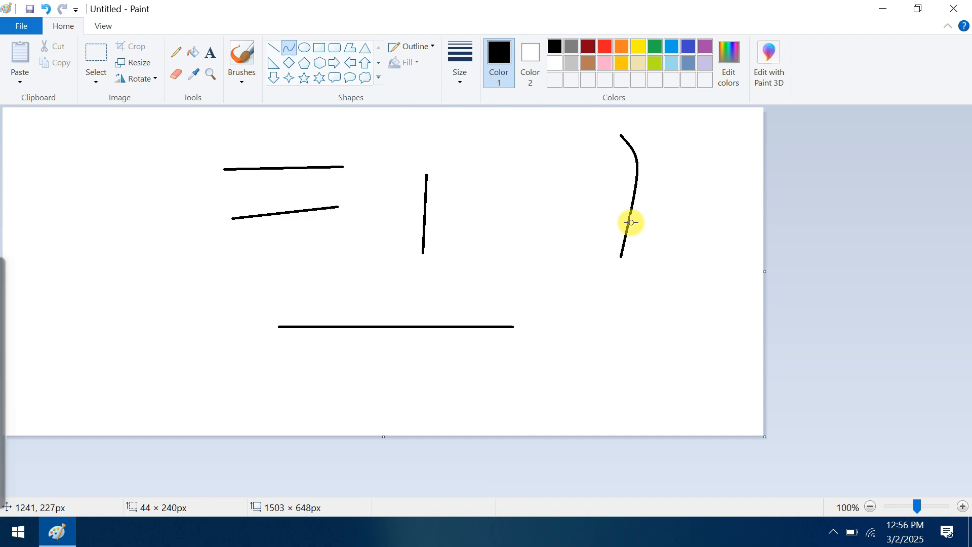
drag(631, 223, 511, 224)
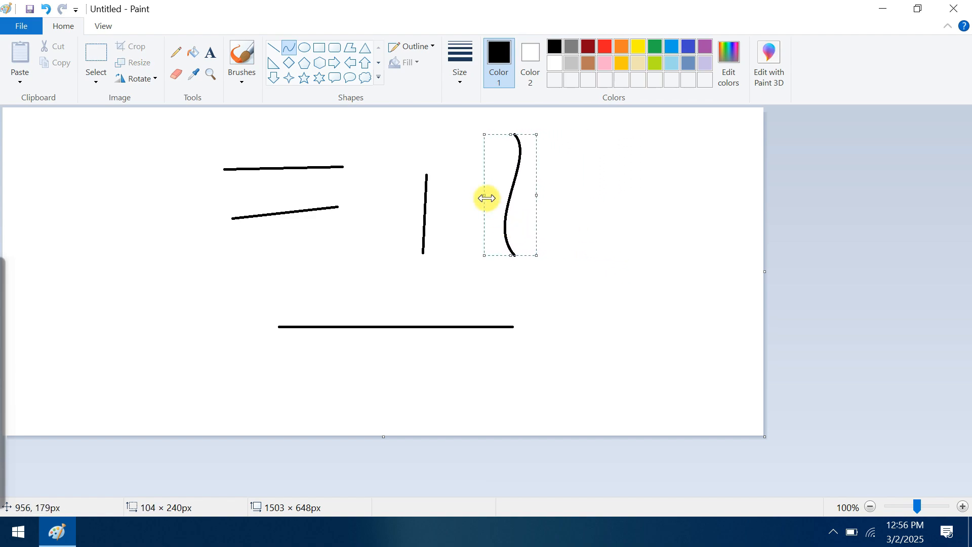
Draw a C-shaped curve from a near-vertical line about 210 px long and move it a little further right
drag(651, 140, 647, 246)
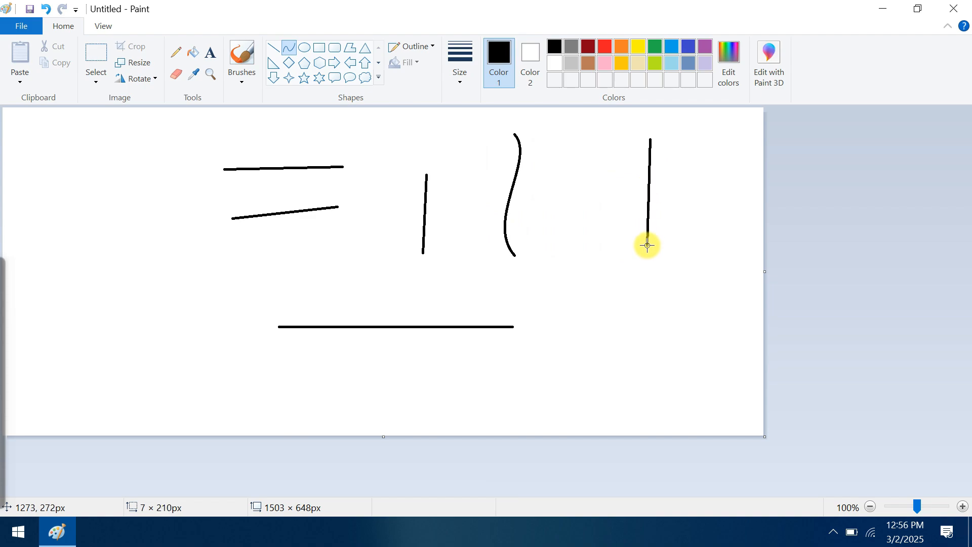
mouse_move(648, 171)
mouse_down()
mouse_move(581, 169)
mouse_move(615, 211)
mouse_move(547, 258)
mouse_up()
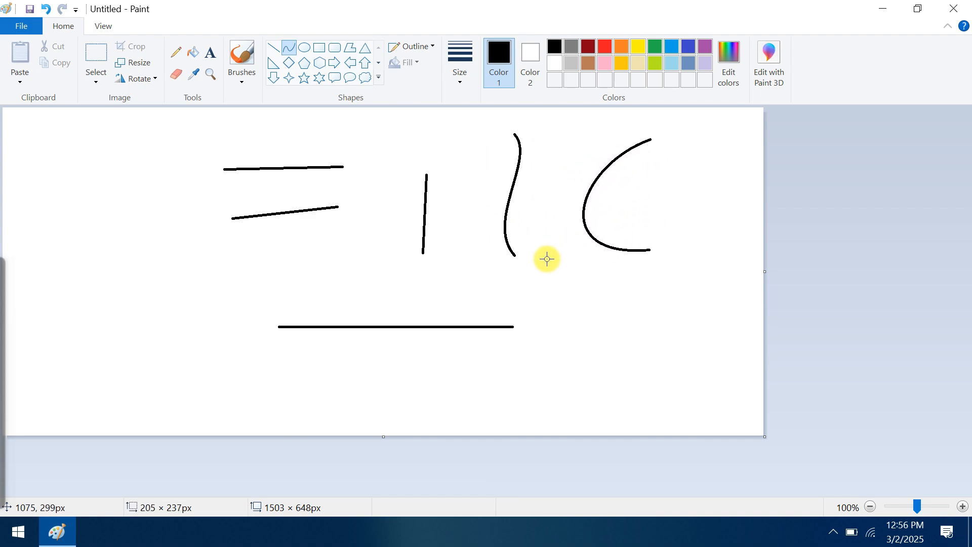
drag(599, 223, 641, 219)
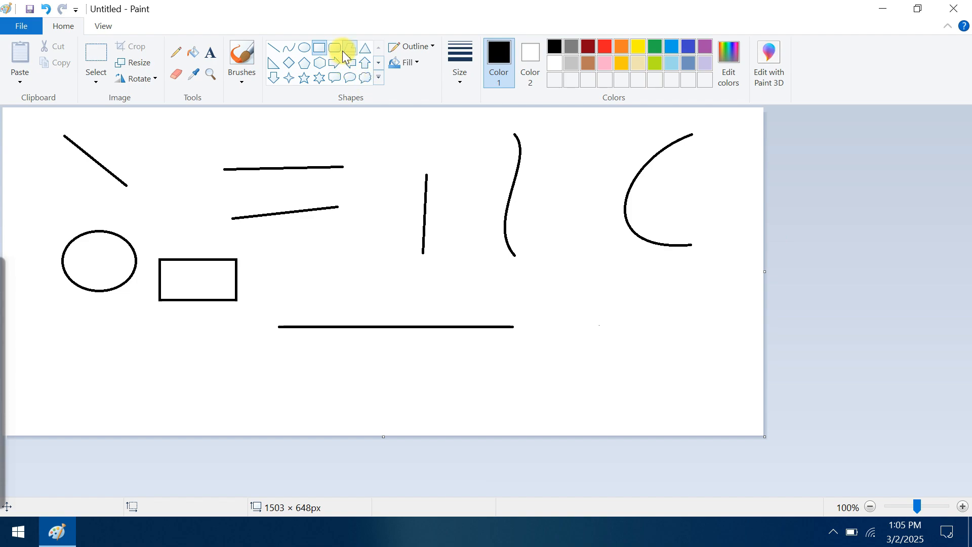
Draw a four-sided polygon about 108 × 108 px below the C-shaped curve, move it slightly right and deselect it
click(345, 51)
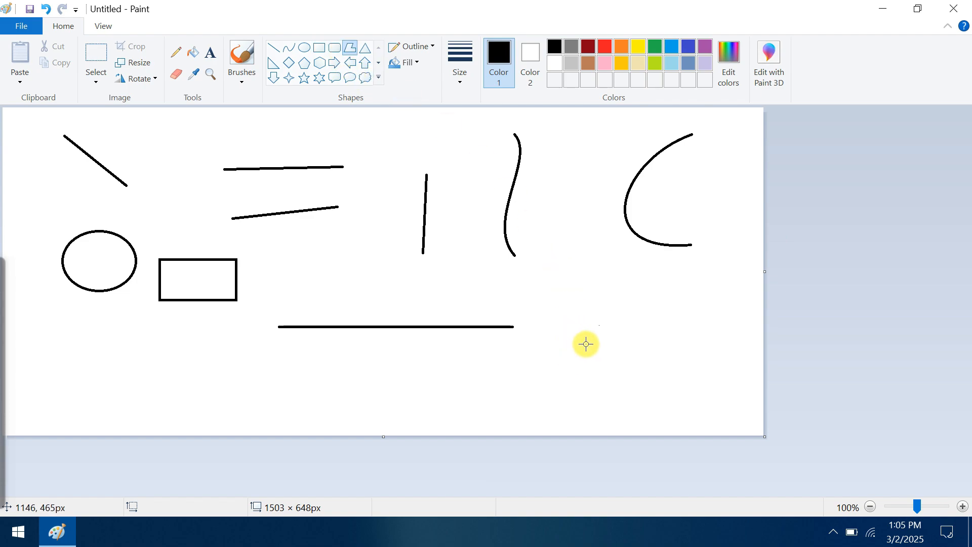
drag(587, 345, 585, 293)
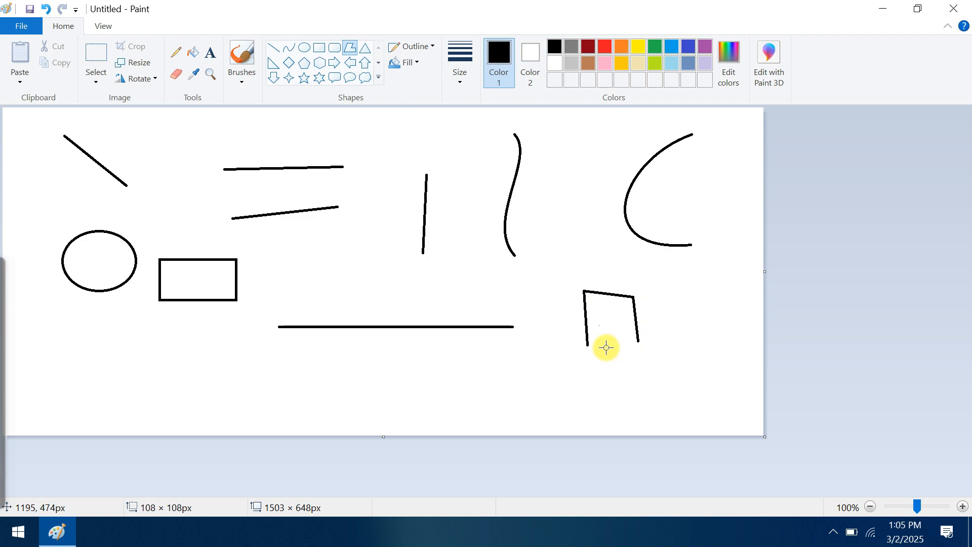
click(583, 345)
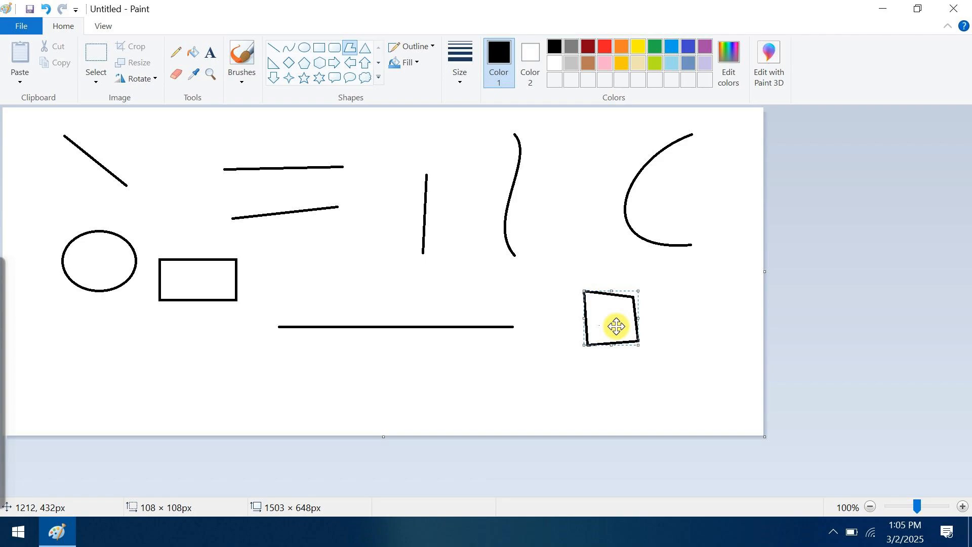
drag(617, 326, 657, 327)
click(463, 339)
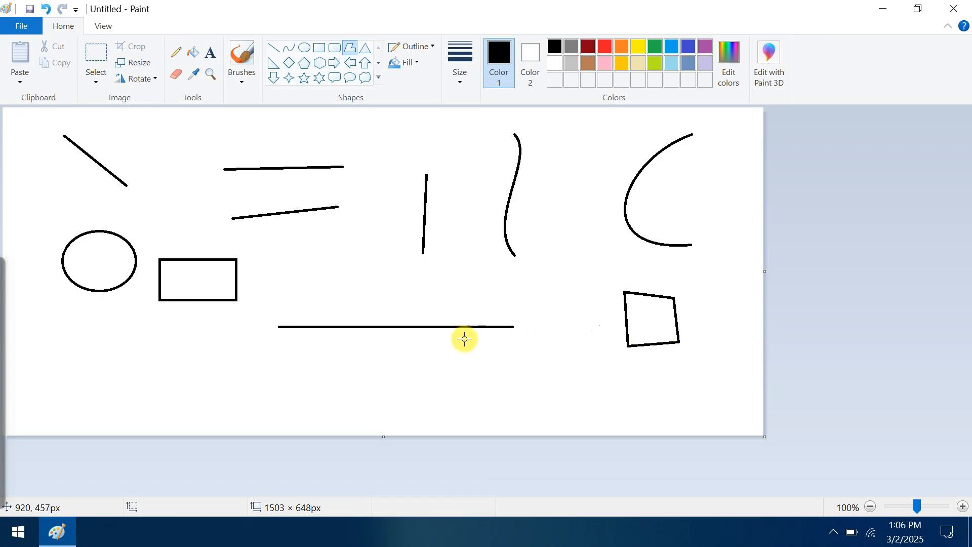
Draw a second four-sided polygon about 128 × 97 px below the long horizontal line and move it right
drag(407, 345, 472, 345)
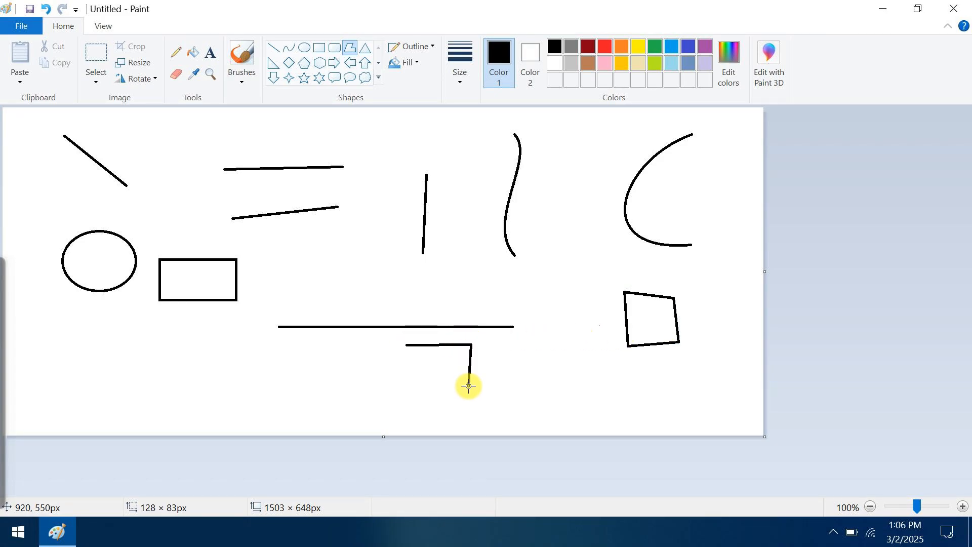
click(469, 386)
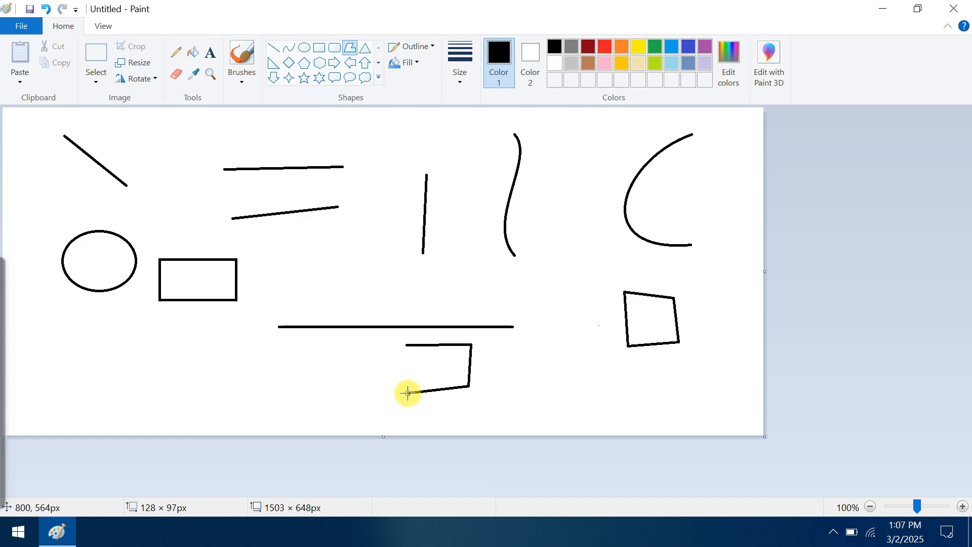
double_click(408, 393)
drag(455, 374, 525, 371)
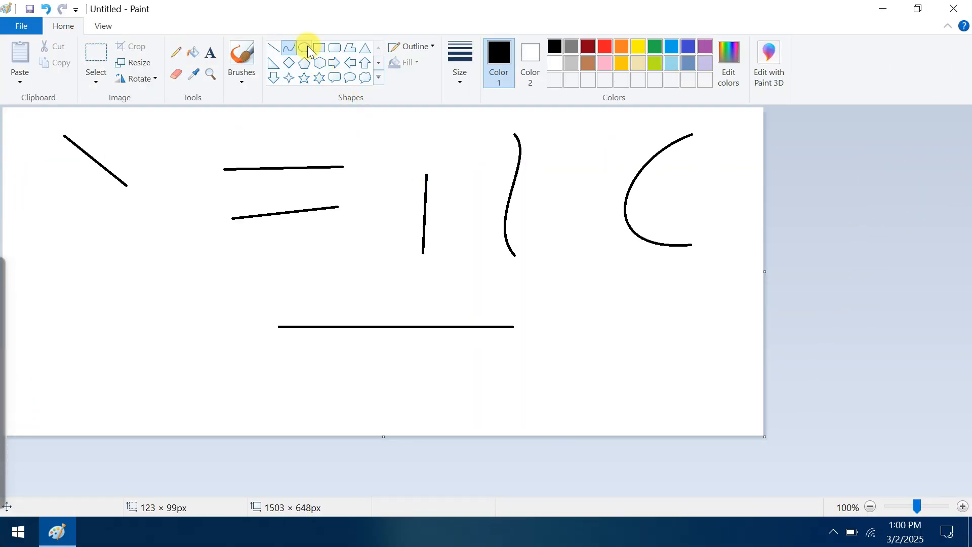
Draw an oval about 146 × 119 px below the diagonal line and a rectangle just to the oval's right
click(308, 46)
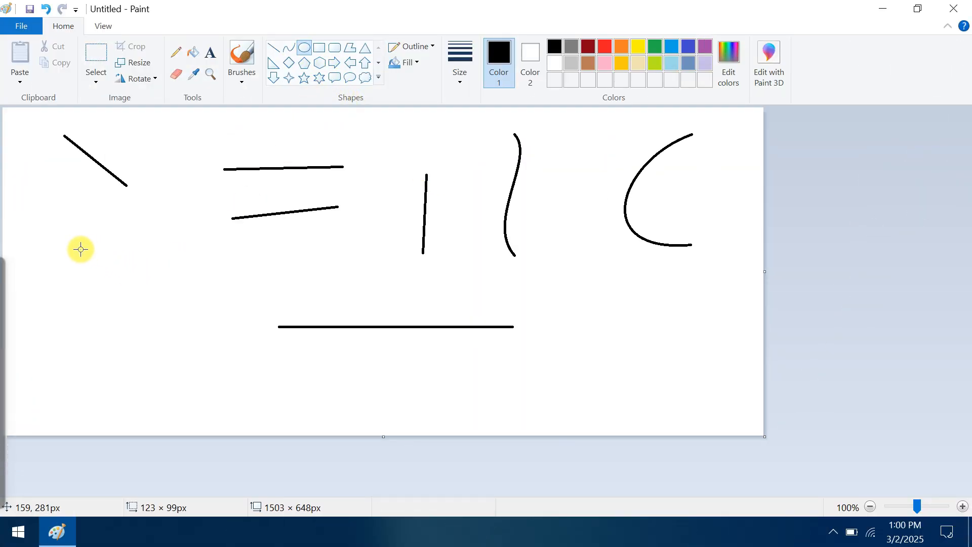
drag(63, 231, 137, 292)
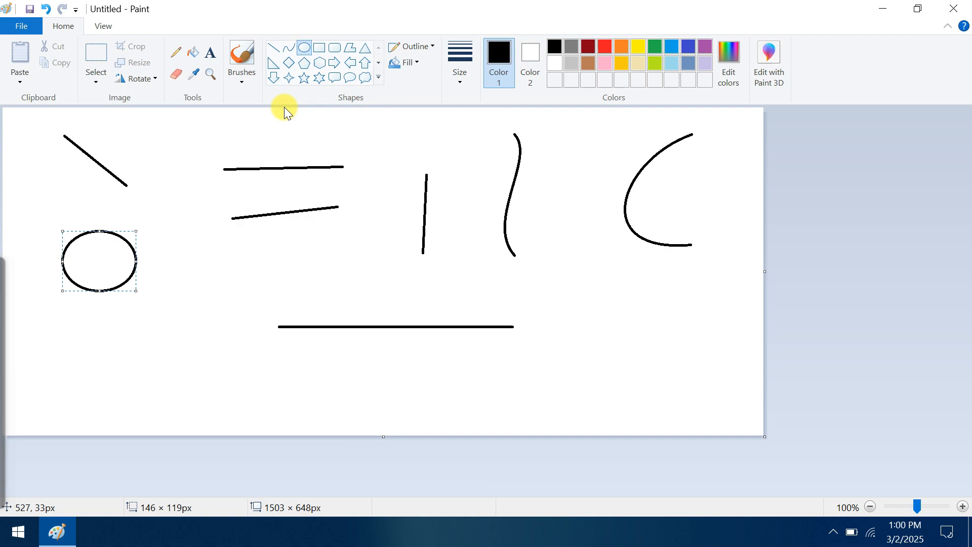
click(320, 48)
drag(159, 259, 236, 301)
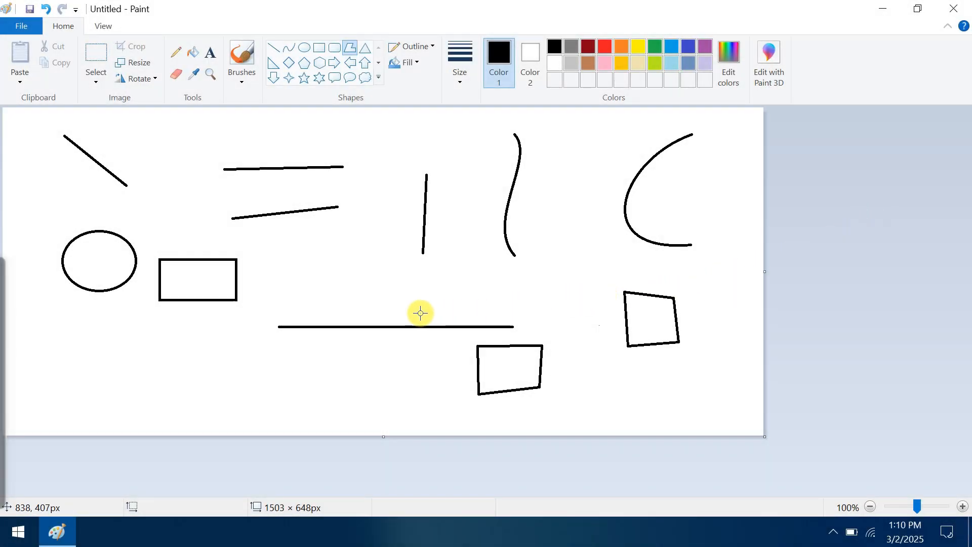
Draw a rectangle about 229 × 110 px above the long horizontal line and give it the thickest outline
click(320, 49)
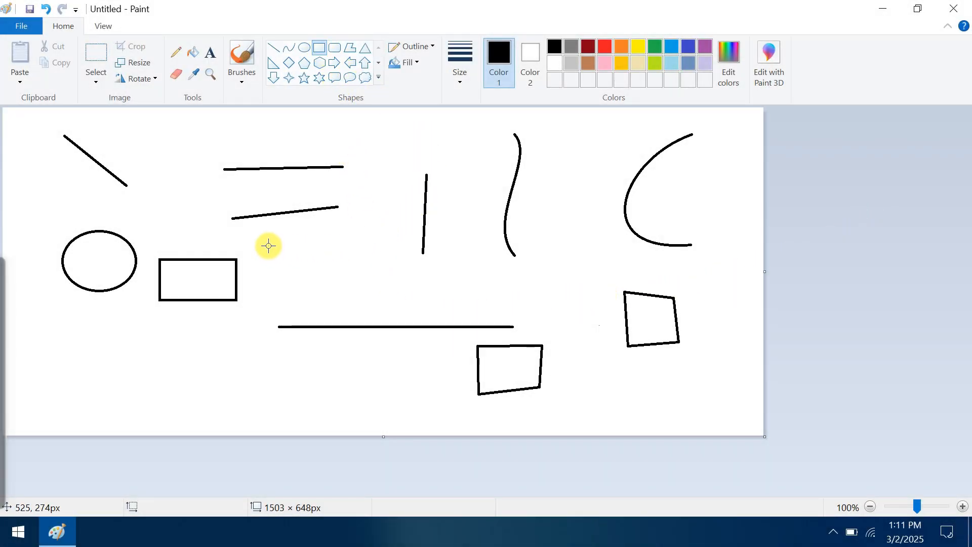
drag(269, 245, 384, 300)
click(470, 66)
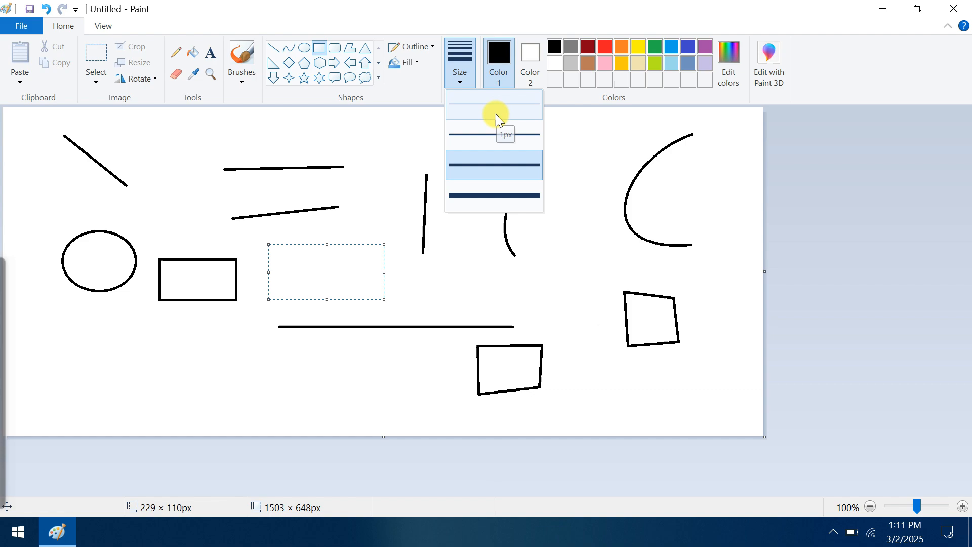
click(495, 200)
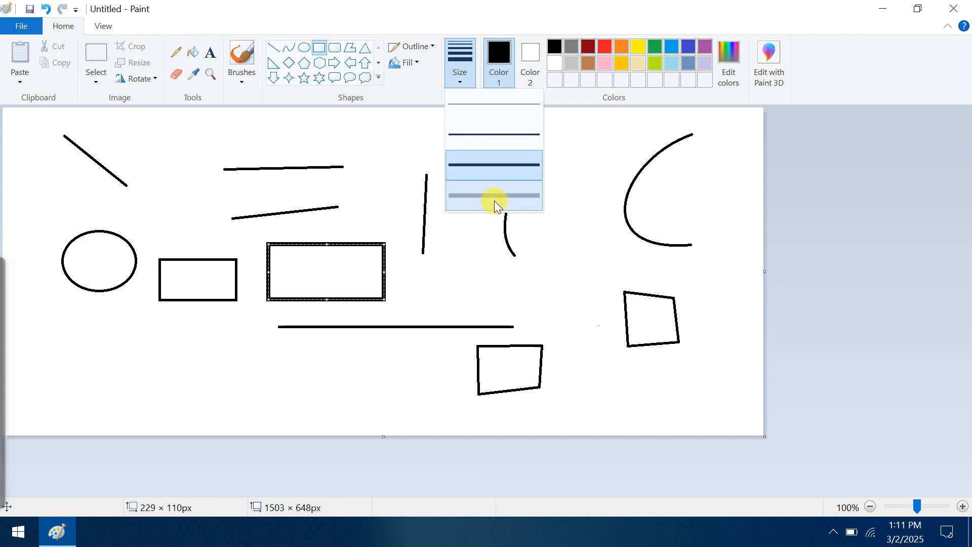
click(700, 309)
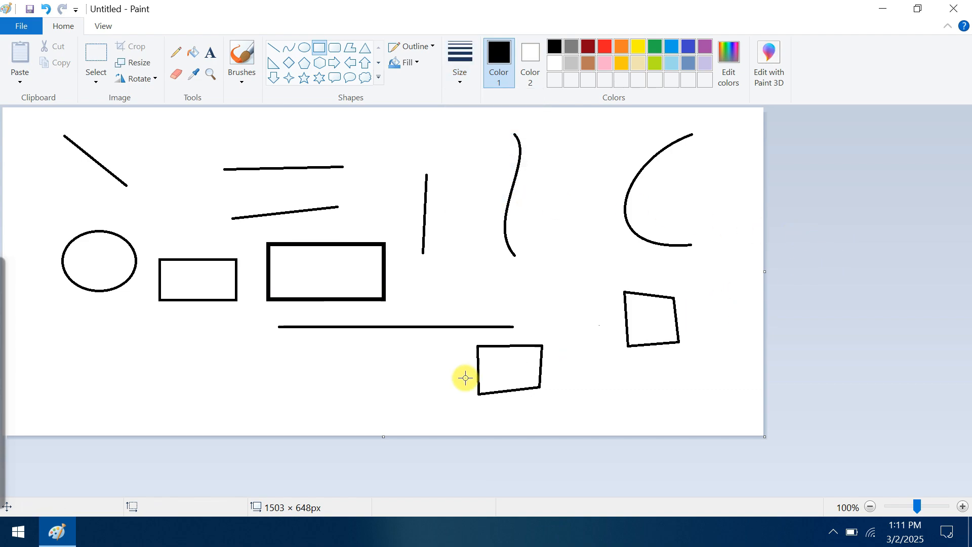
Set the outline thickness to 1 px and draw a rectangle about 102 × 73 px above the vertical line
click(468, 75)
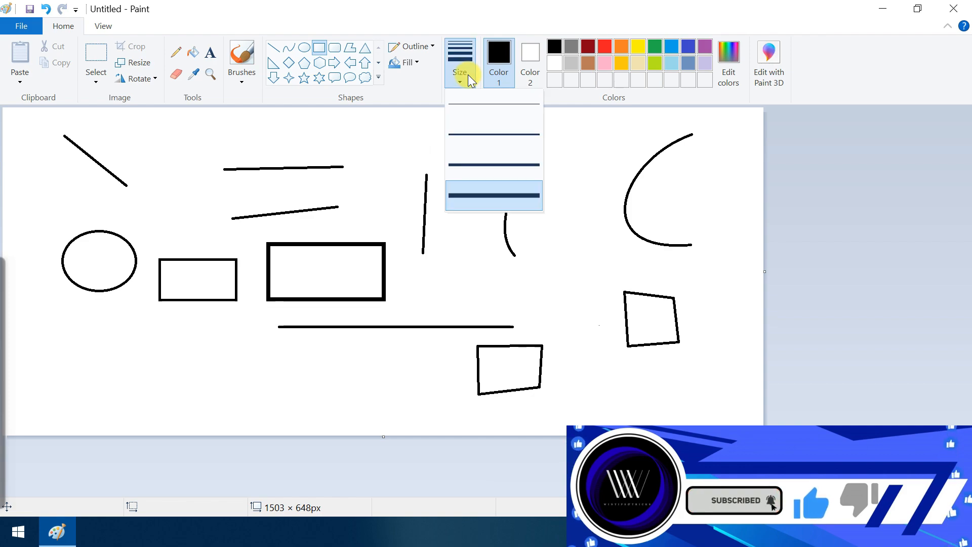
click(475, 106)
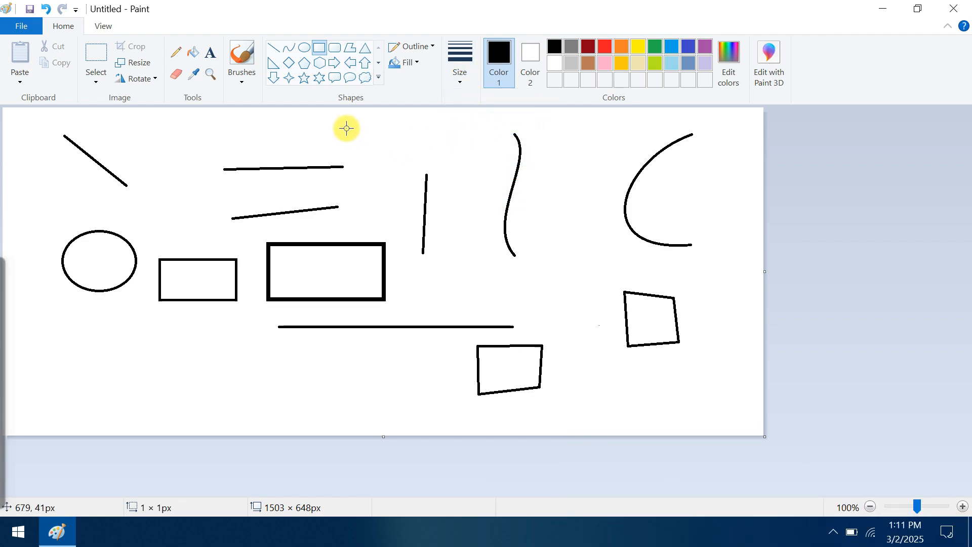
drag(347, 129, 398, 165)
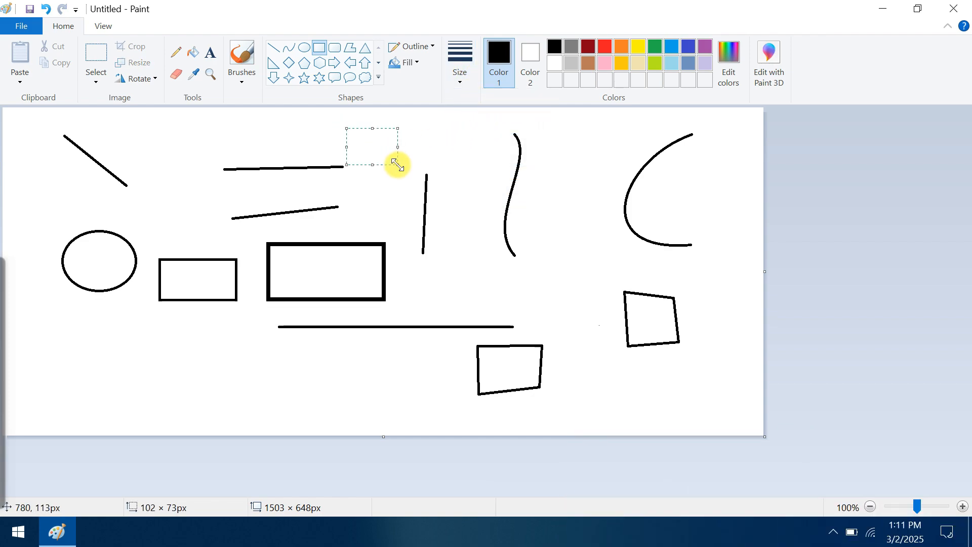
click(480, 135)
click(464, 57)
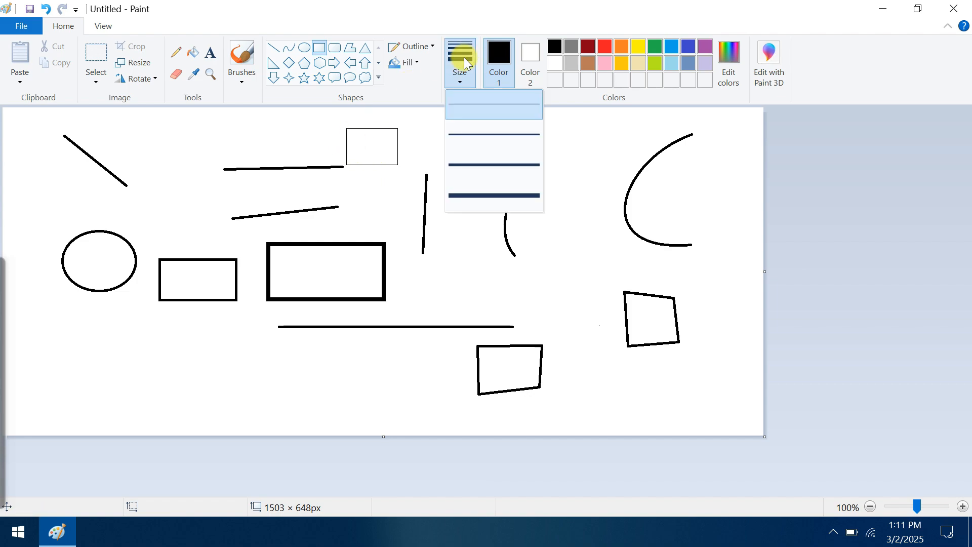
click(847, 184)
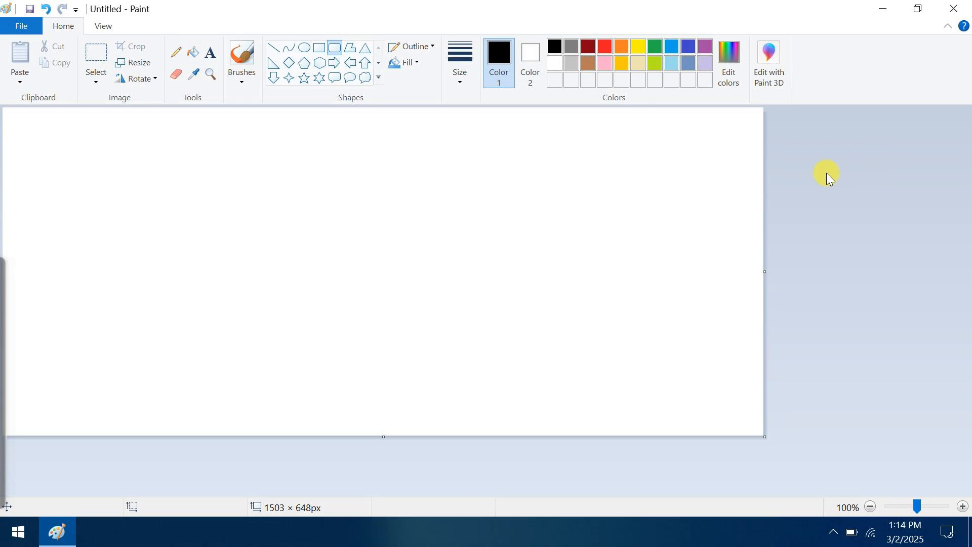
Draw a dark red oval about 161 × 172 px on the blank canvas and set its outline to the second-thinnest size
click(590, 49)
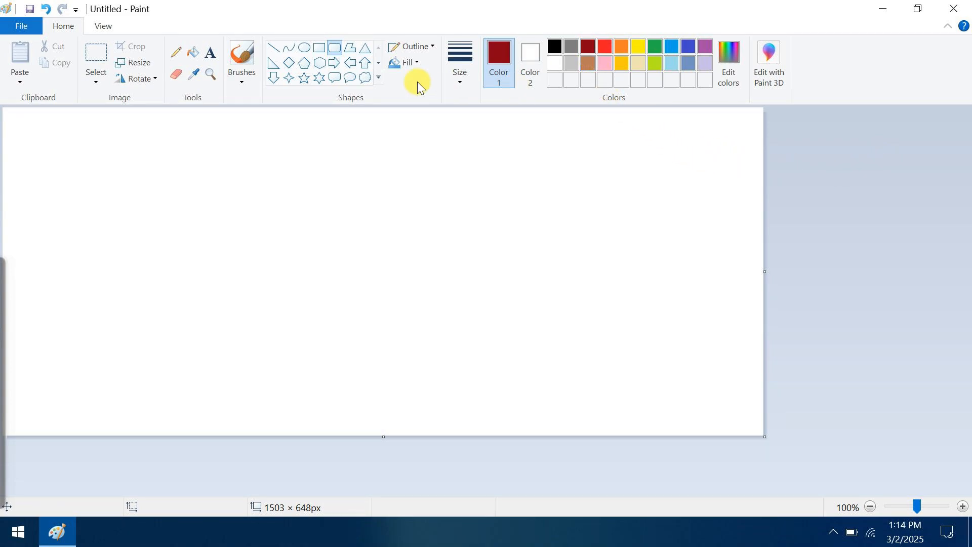
click(304, 48)
drag(290, 156, 371, 243)
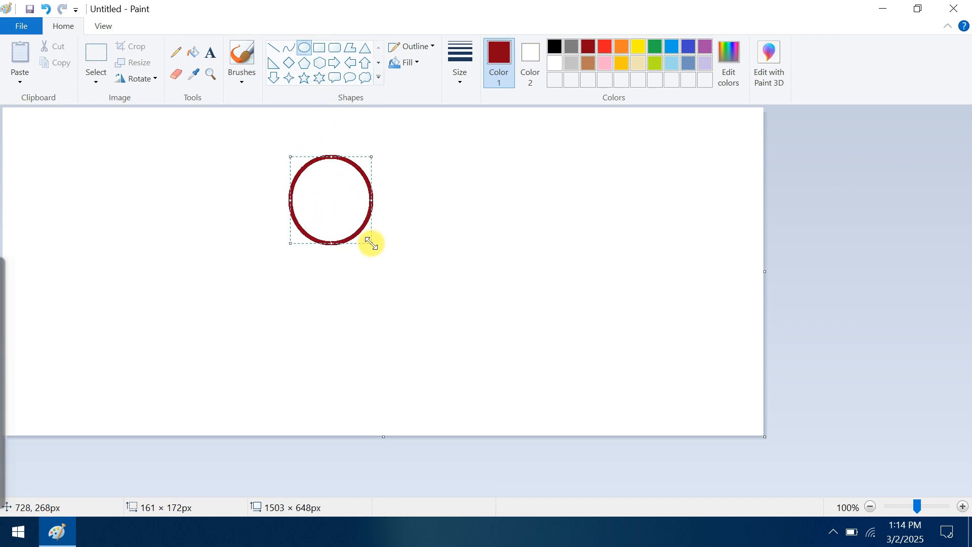
click(453, 78)
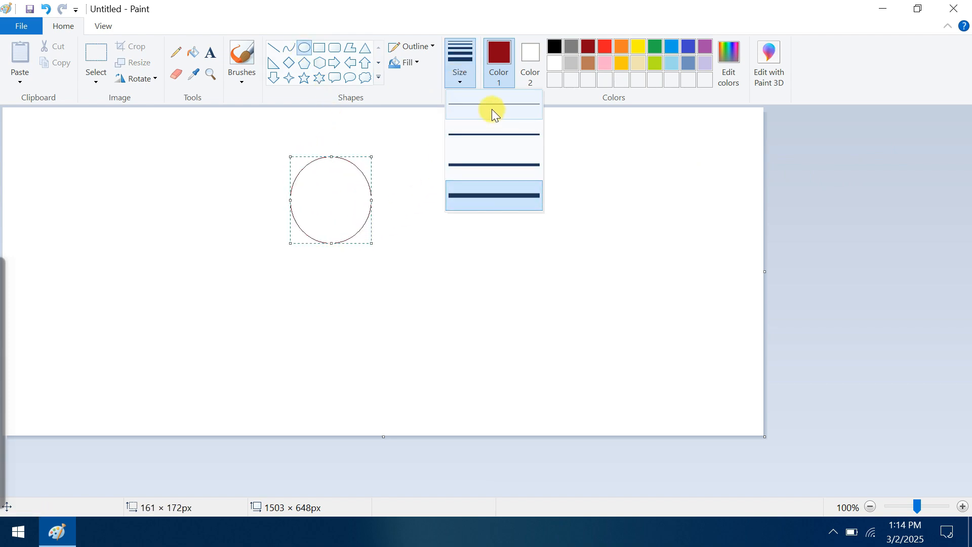
click(503, 138)
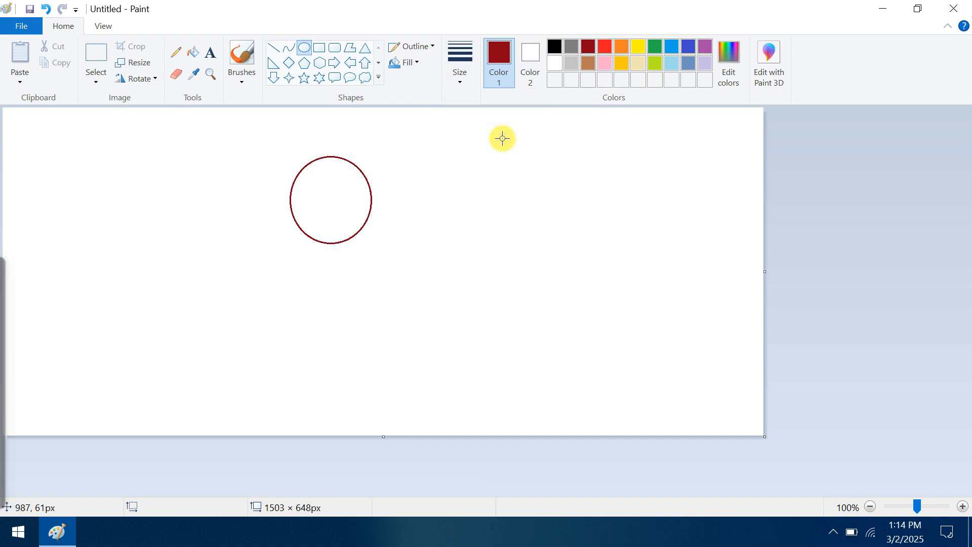
Draw a yellow oval about 238 × 206 px to the right of the dark red one and recolour its outline green
click(638, 47)
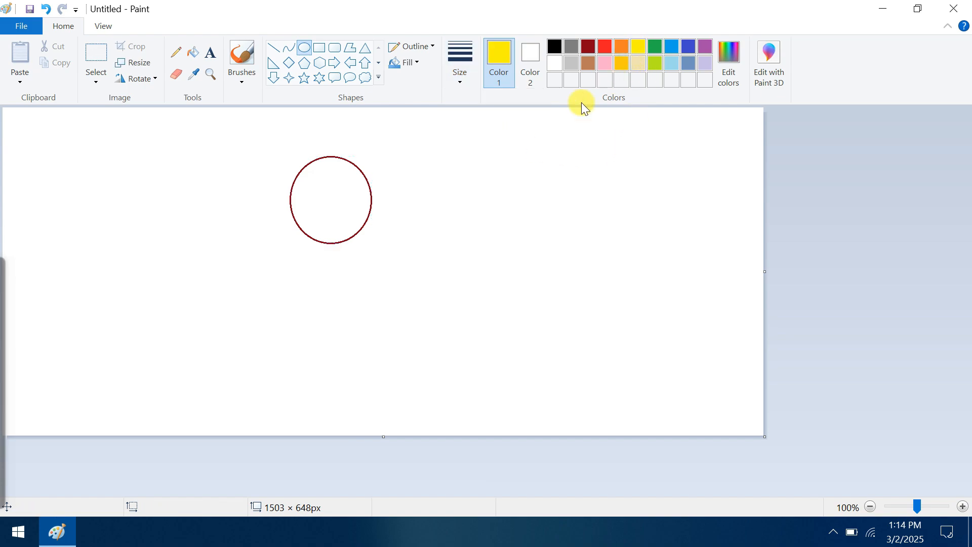
drag(523, 132, 644, 237)
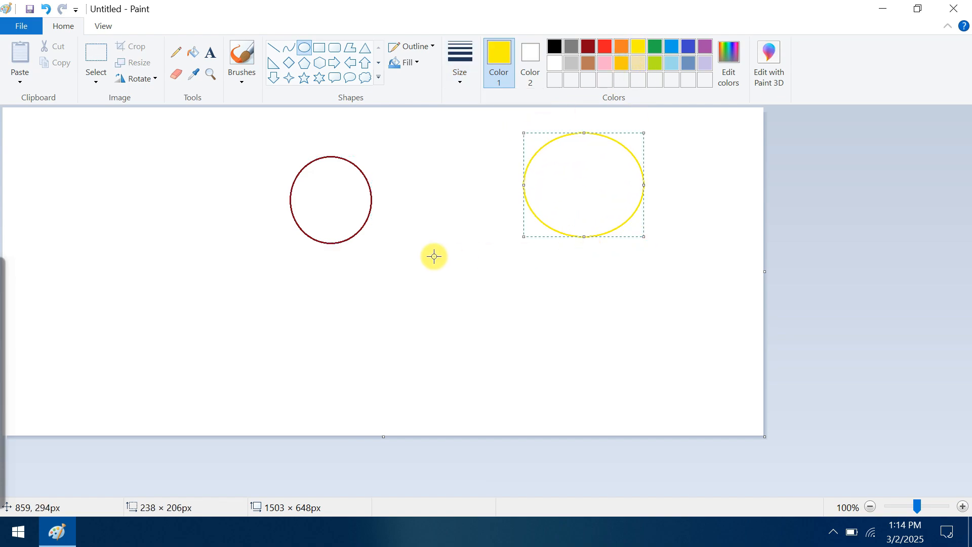
click(659, 47)
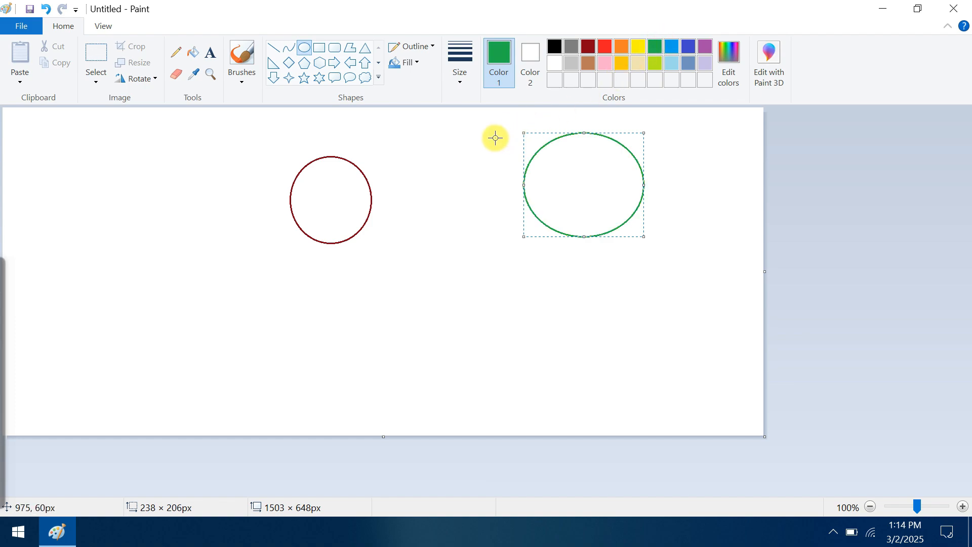
Draw an oval about 179 × 198 px between the dark red and green ovals and recolour its outline gold
drag(419, 172, 510, 272)
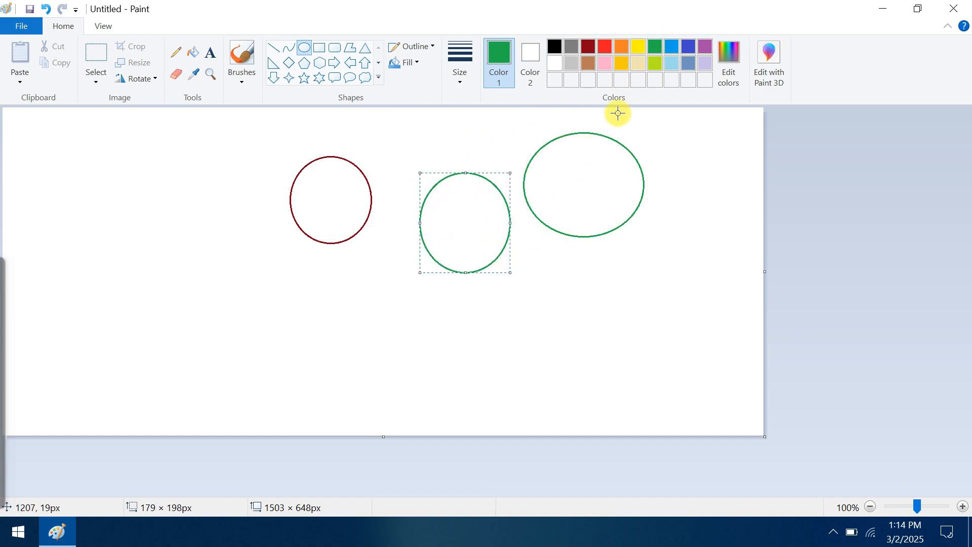
click(625, 61)
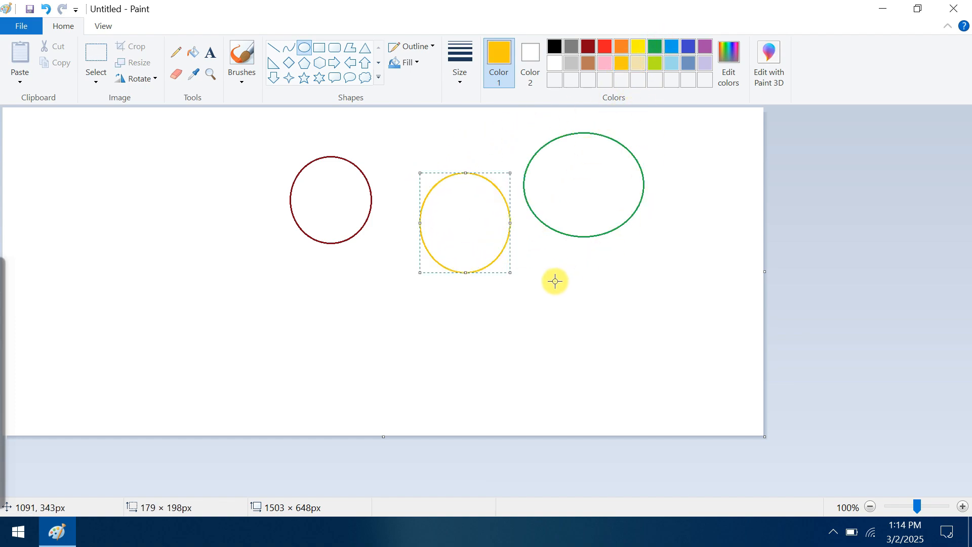
Draw an oval about 156 × 158 px below the green oval, with the thickest outline size and a green outline
drag(555, 282, 634, 360)
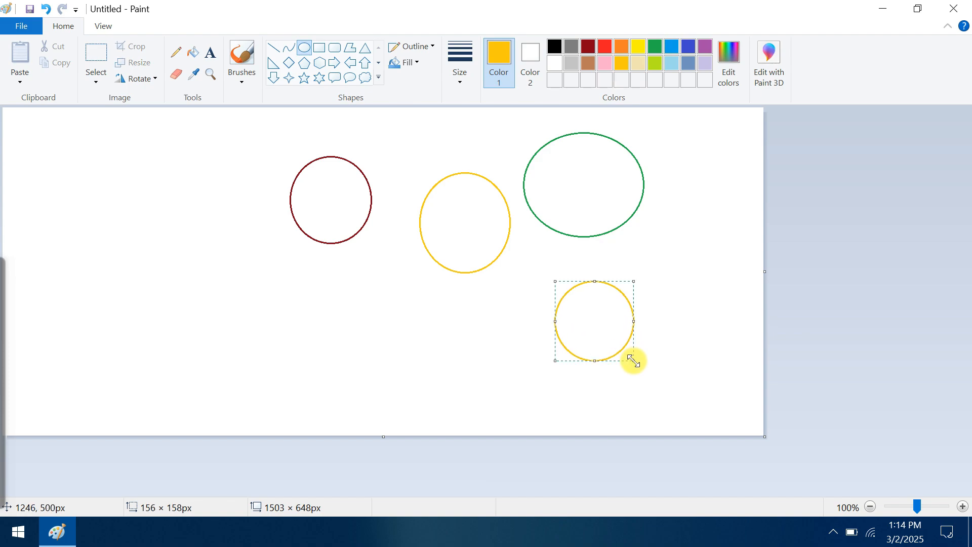
click(687, 63)
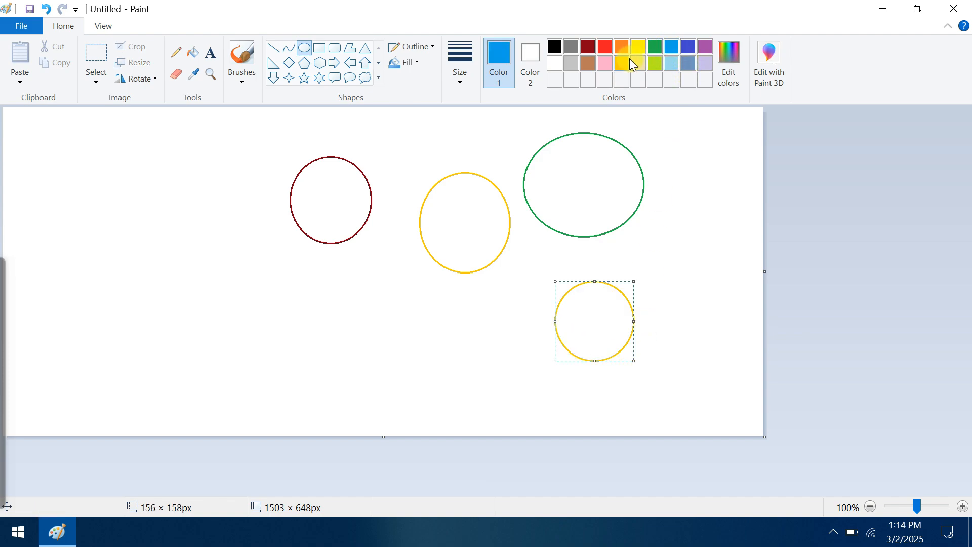
click(459, 71)
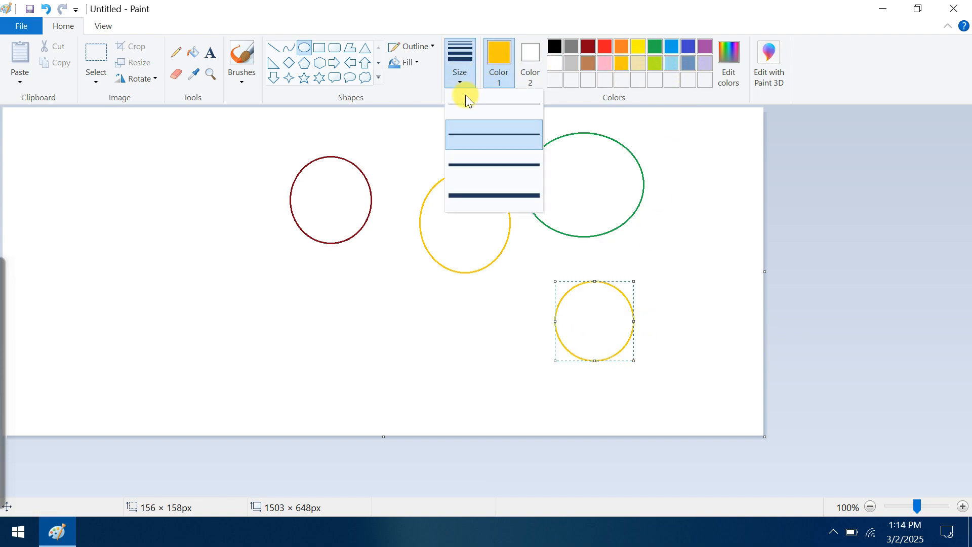
click(487, 197)
click(589, 44)
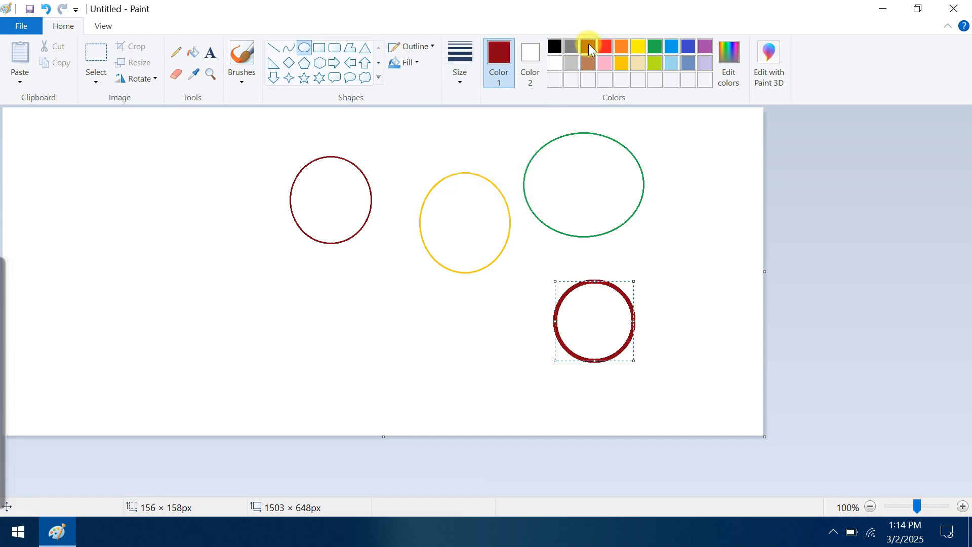
click(620, 48)
click(653, 49)
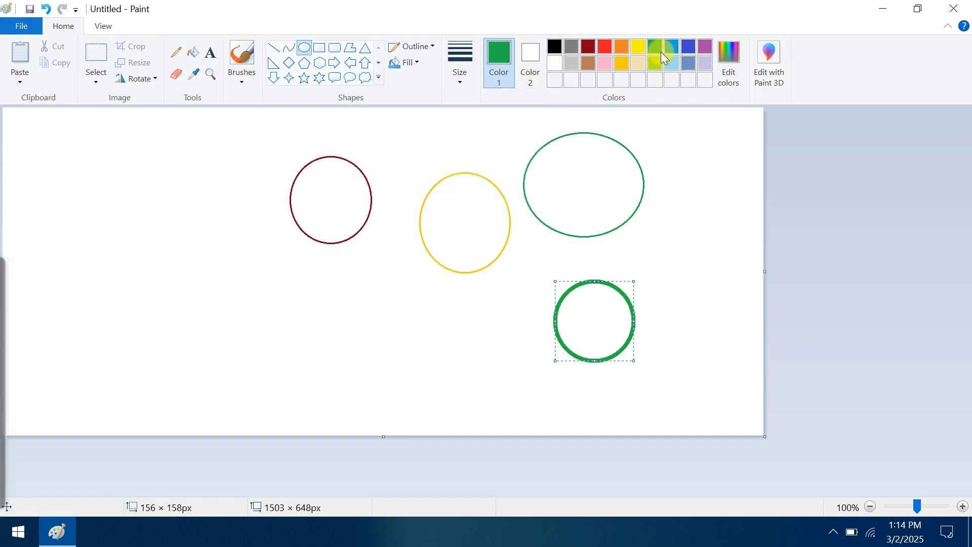
click(855, 196)
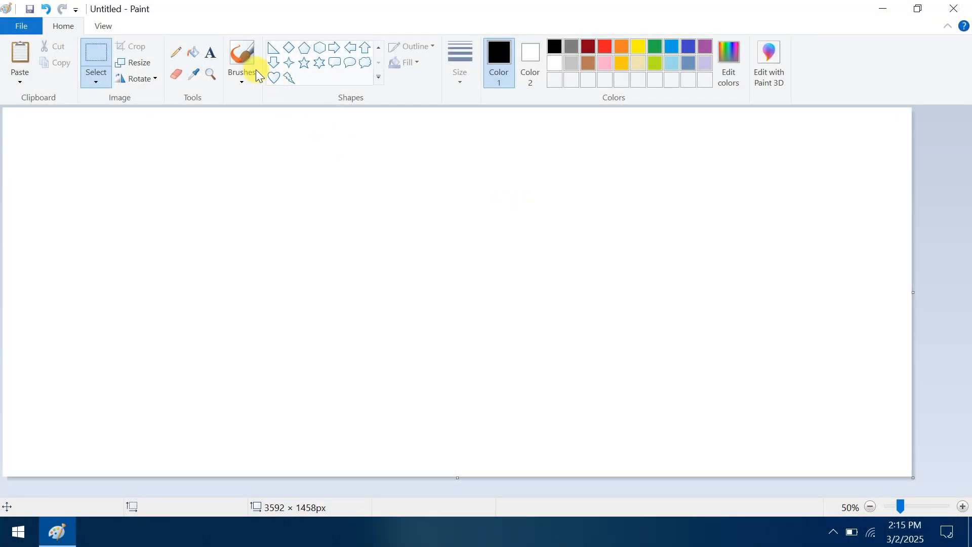
Paint a black zigzag on the blank canvas with the standard brush at the thickest size
click(244, 65)
click(460, 62)
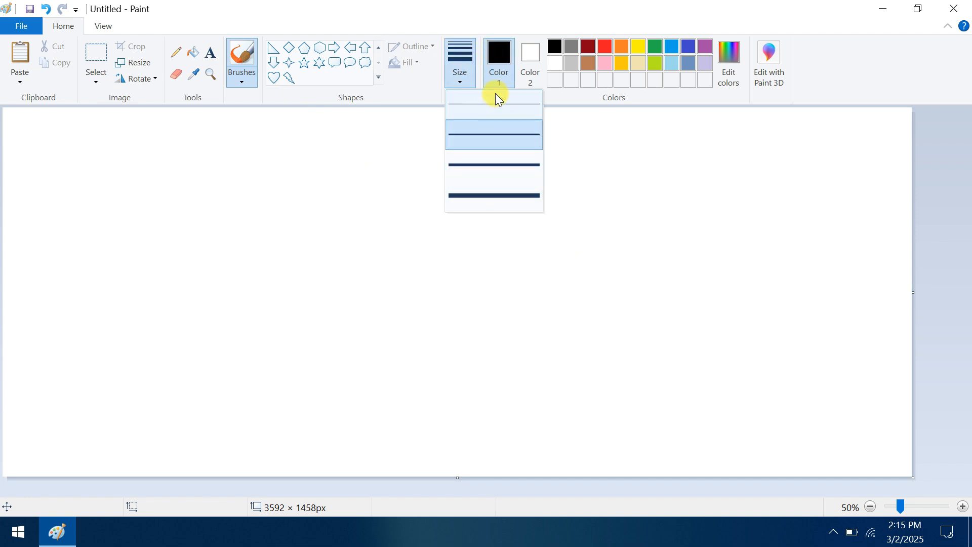
click(497, 196)
mouse_move(341, 215)
mouse_down()
mouse_move(424, 189)
mouse_move(459, 213)
mouse_up()
Paint one diagonal stroke each in black, dark red and yellow with the Watercolor brush
click(243, 79)
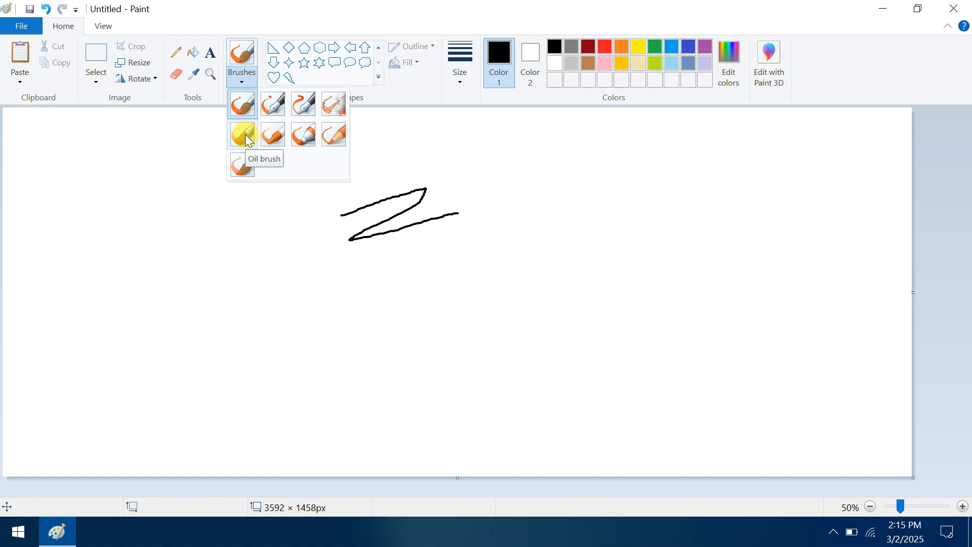
click(243, 167)
drag(277, 307, 530, 241)
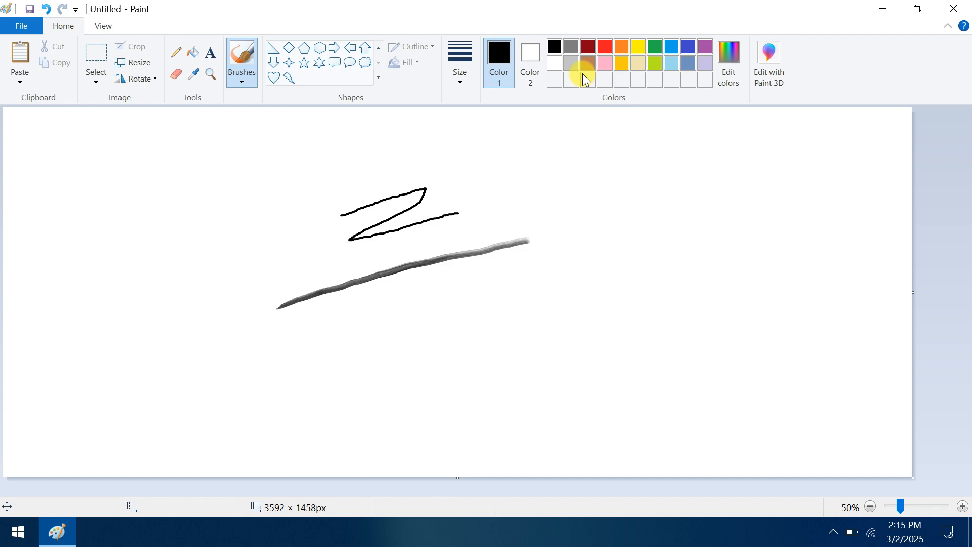
click(587, 47)
drag(418, 326, 613, 240)
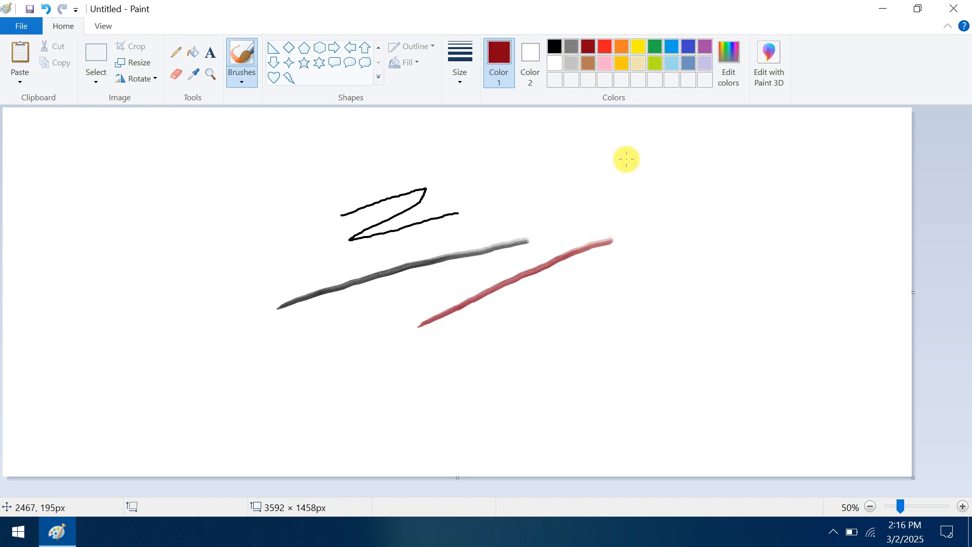
click(638, 47)
drag(559, 167, 698, 149)
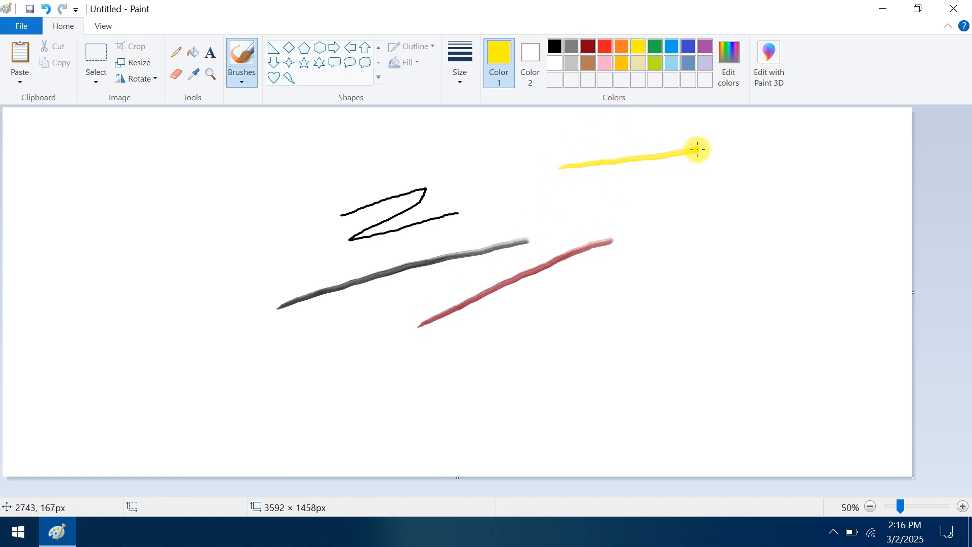
Spray a thin yellow Airbrush stroke near the canvas's right side and a red zigzag below it at the thickest size
click(242, 76)
click(335, 101)
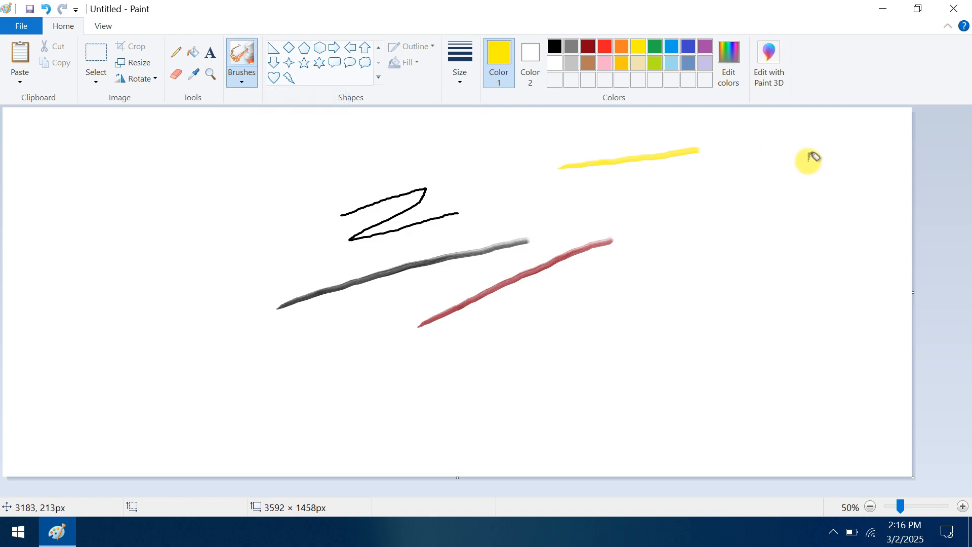
drag(811, 158, 725, 193)
click(460, 63)
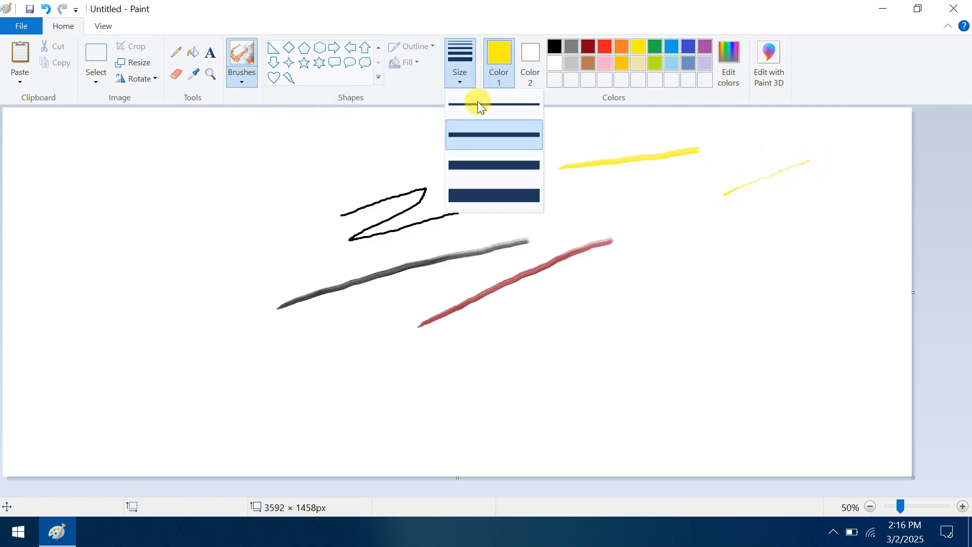
click(492, 195)
click(605, 47)
mouse_move(688, 251)
mouse_down()
mouse_move(799, 225)
mouse_move(786, 232)
mouse_move(807, 245)
mouse_move(824, 241)
mouse_up()
Scribble a long red zigzag down the left half of the canvas with the Marker brush
click(242, 77)
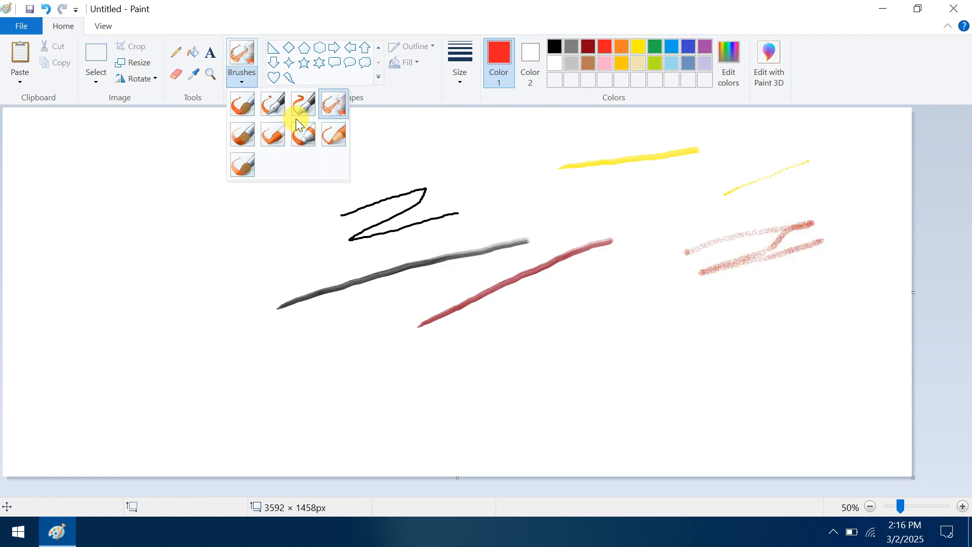
click(302, 132)
mouse_move(430, 136)
mouse_down()
mouse_move(275, 165)
mouse_move(258, 265)
mouse_move(217, 376)
mouse_up()
Draw a small red zigzag in the canvas's upper-left area with Calligraphy brush 2
click(242, 77)
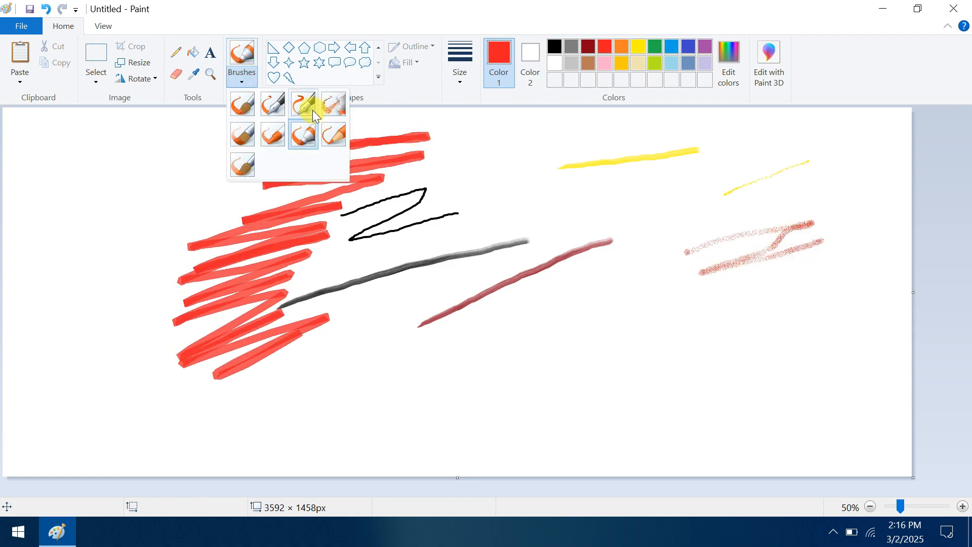
click(315, 116)
drag(39, 184, 111, 207)
Paint several red zigzag strokes down the canvas's left side with the Oil brush
click(242, 77)
click(242, 134)
drag(66, 279, 59, 319)
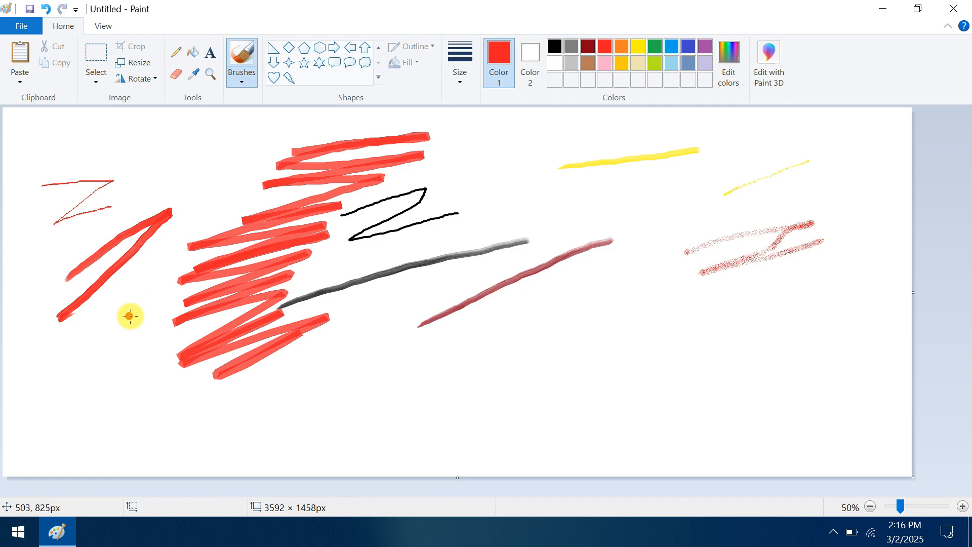
drag(73, 352, 101, 363)
drag(74, 401, 137, 401)
mouse_move(137, 439)
mouse_down()
mouse_move(127, 453)
mouse_move(228, 410)
mouse_up()
Scribble a red zigzag near the canvas's lower middle with the Crayon brush
click(243, 77)
click(274, 135)
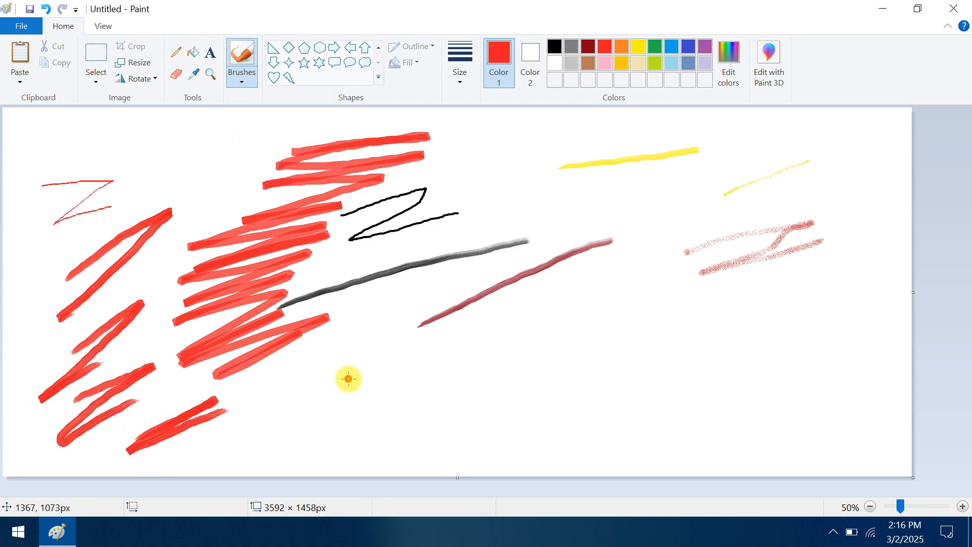
drag(348, 379, 376, 446)
Change the Crayon brush size and scribble a second red zigzag to the right of the first crayon scribble
click(242, 77)
click(274, 134)
click(460, 72)
click(481, 124)
mouse_move(598, 353)
mouse_down()
mouse_move(709, 319)
mouse_move(749, 374)
mouse_up()
Mix a custom dark blue (red 0, green 15, blue 196) and scribble a crayon zigzag beside the lower-right red one
click(729, 61)
click(575, 239)
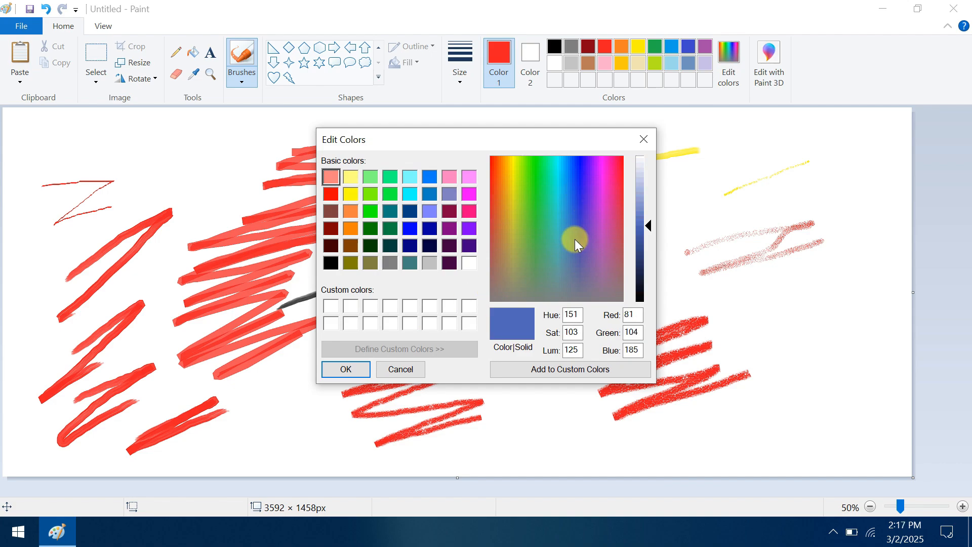
drag(576, 239, 578, 158)
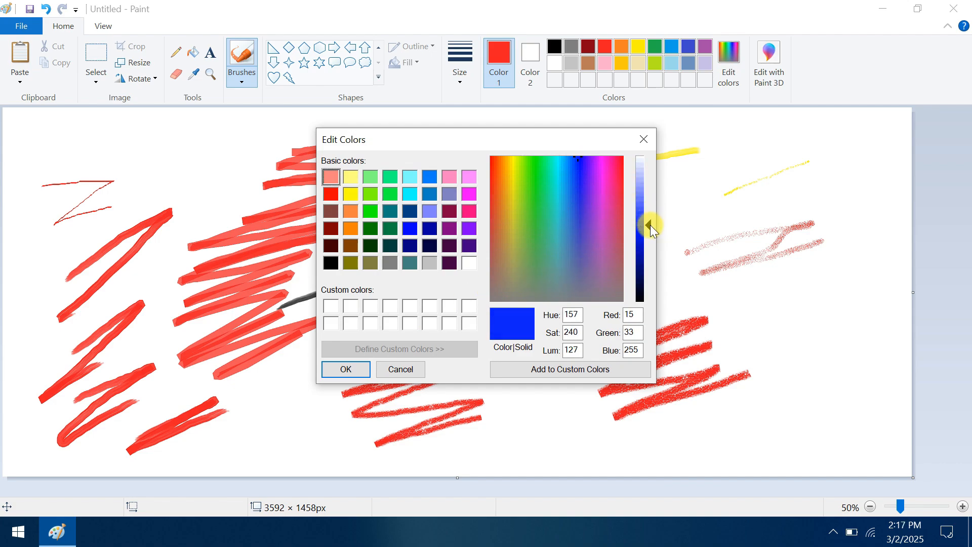
drag(650, 225, 650, 245)
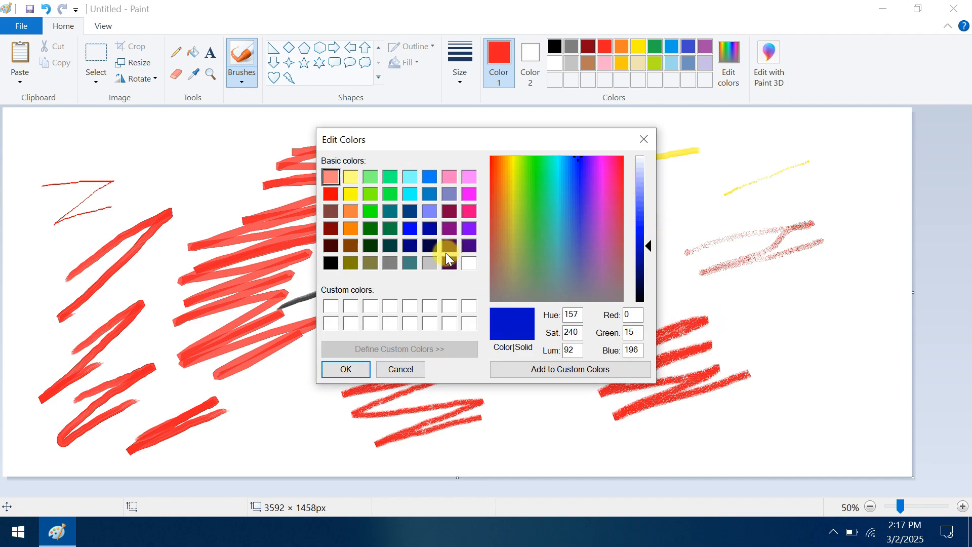
click(361, 369)
mouse_move(785, 343)
mouse_down()
mouse_move(838, 276)
mouse_move(792, 404)
mouse_move(846, 360)
mouse_up()
Choose the dark green basic color in the color editor and scribble a crayon stroke in the canvas's upper-right area
click(740, 56)
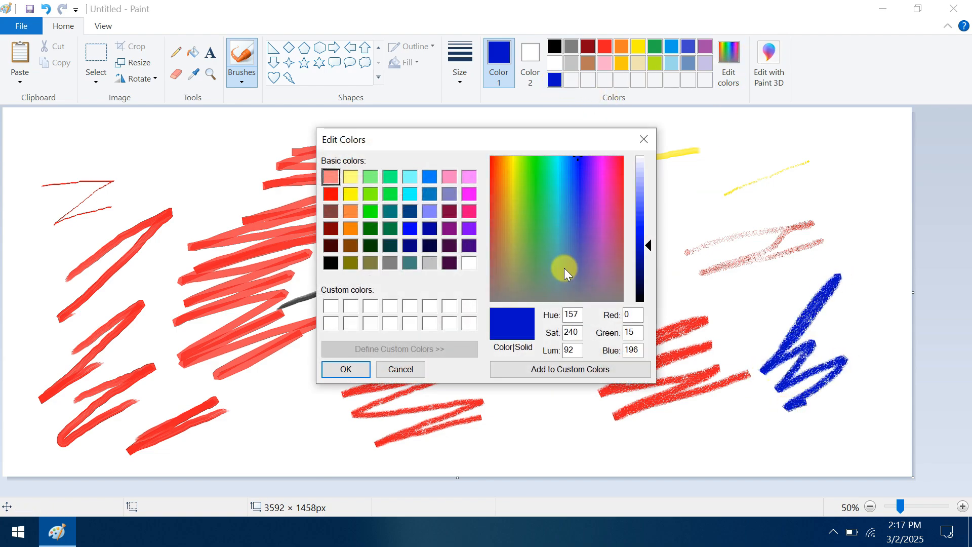
click(390, 229)
click(347, 370)
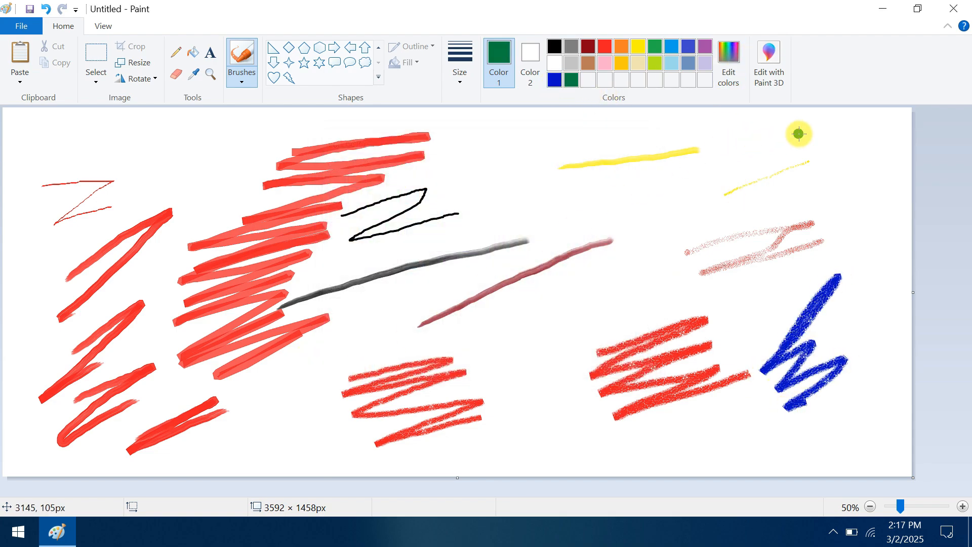
mouse_move(810, 133)
mouse_down()
mouse_move(885, 148)
mouse_move(856, 221)
mouse_up()
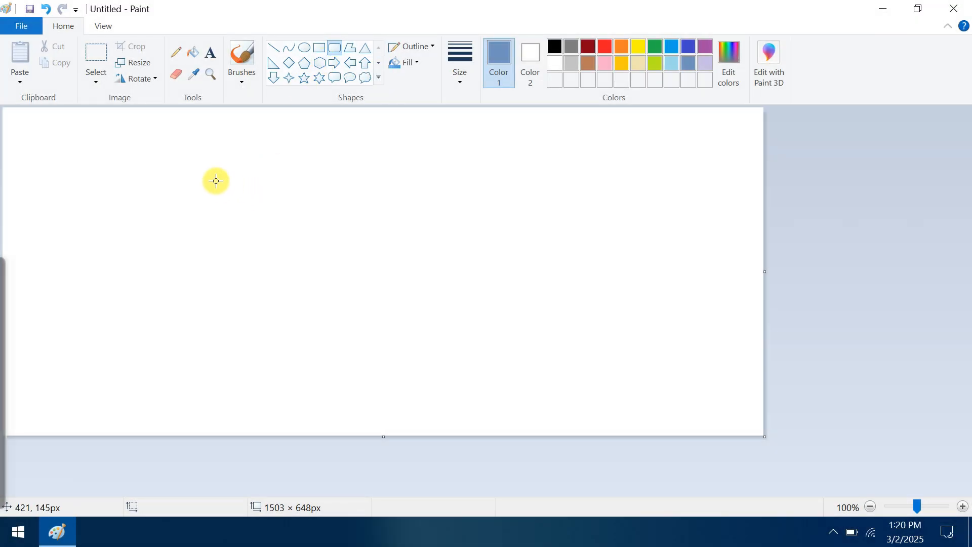
Draw a blue-gray rounded rectangle on the blank canvas and erase its upper-left corner
drag(215, 180, 362, 269)
click(334, 163)
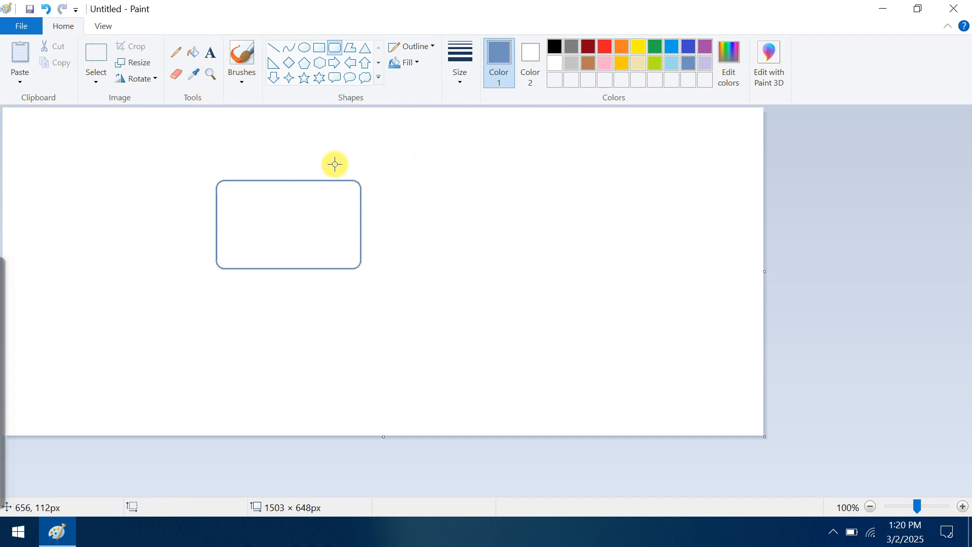
click(178, 74)
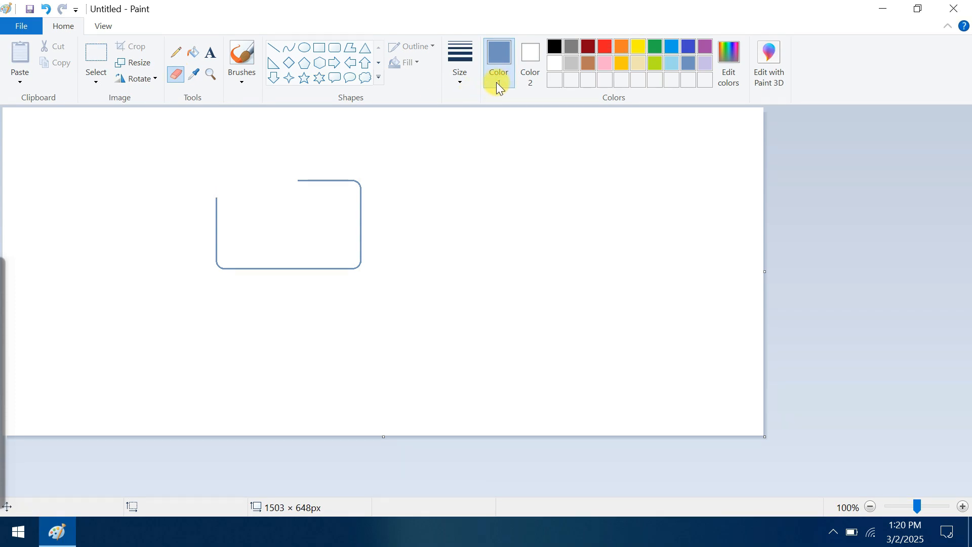
Erase along the rounded rectangle's top edge with the smallest eraser size and remove the rest with the largest size
click(472, 74)
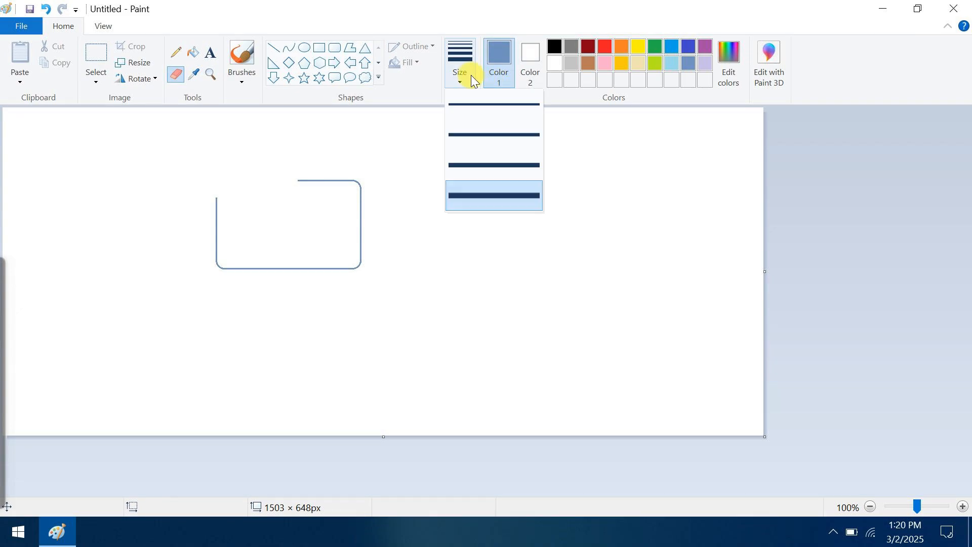
click(495, 102)
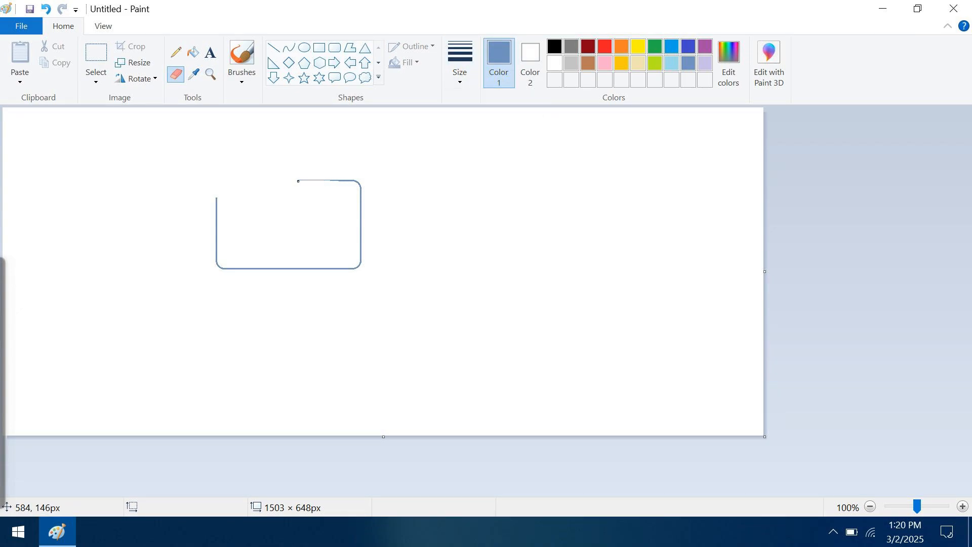
click(460, 66)
click(478, 196)
drag(296, 179, 359, 177)
mouse_move(256, 268)
mouse_down()
mouse_move(215, 266)
mouse_move(217, 236)
mouse_up()
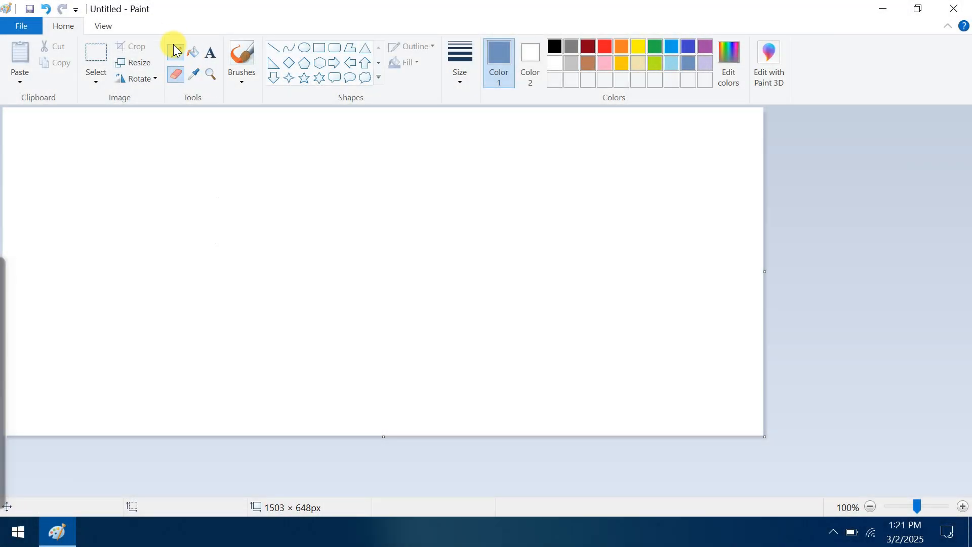
Draw three thin freehand lines around the middle of the canvas with the Pencil
click(174, 51)
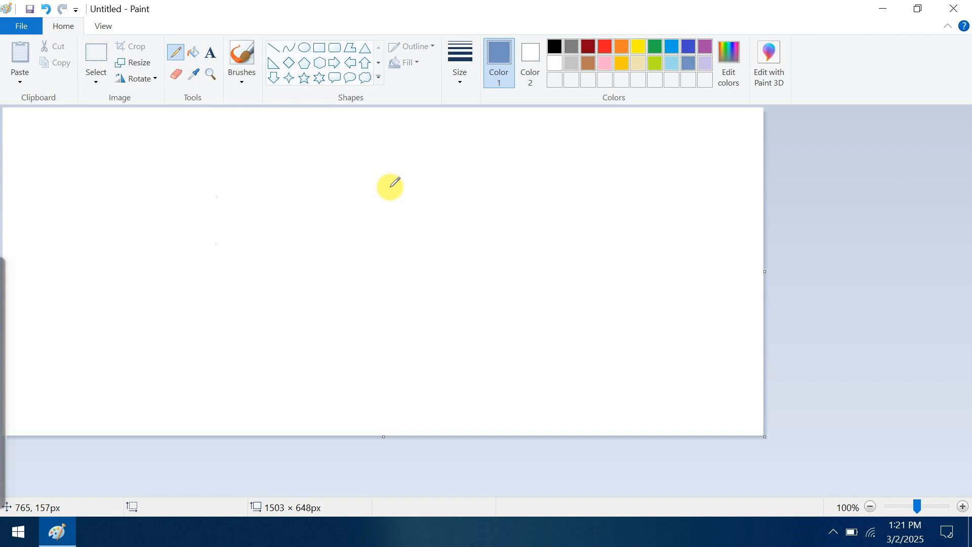
drag(390, 188, 341, 222)
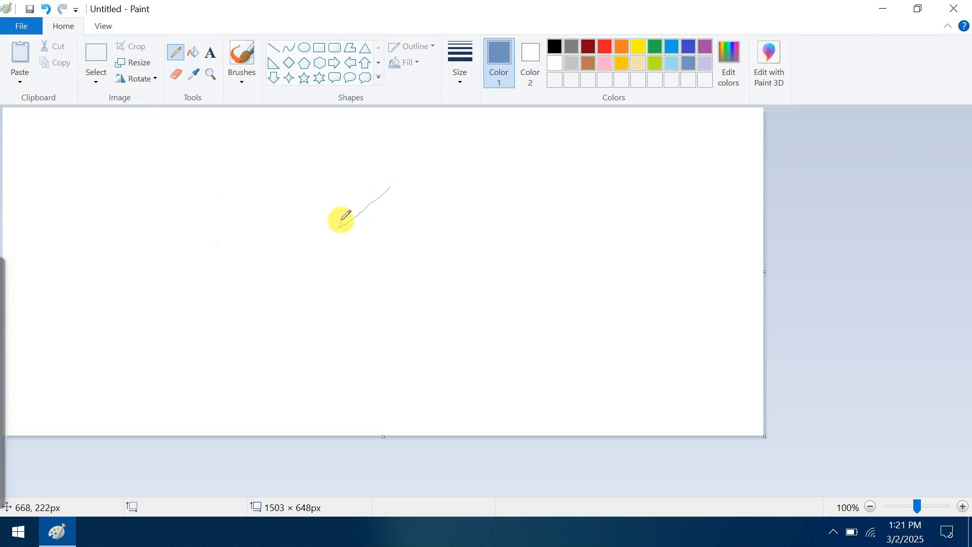
mouse_move(416, 219)
mouse_down()
mouse_move(449, 254)
mouse_move(453, 320)
mouse_up()
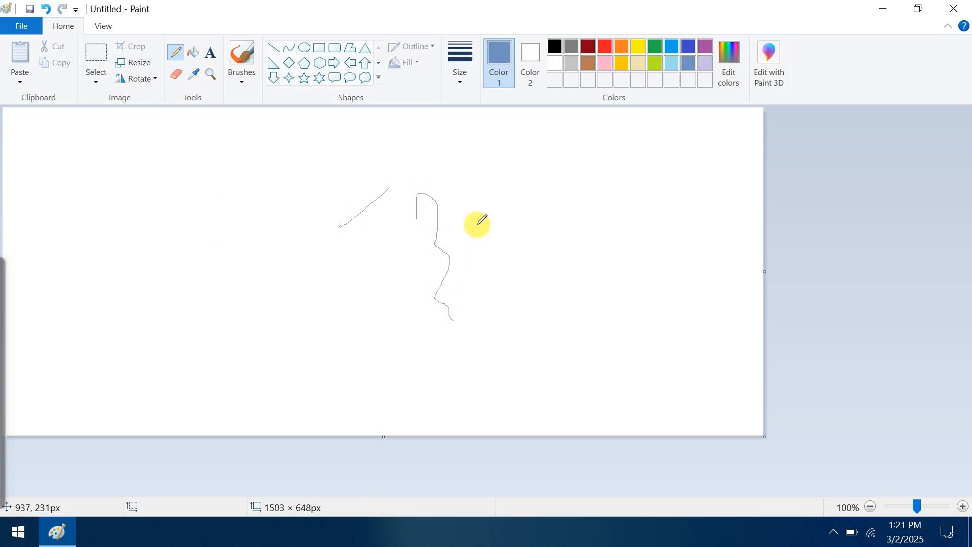
drag(479, 223, 524, 216)
Draw a freehand circle and a rectangle below it with the Pencil at its thickest size
click(459, 68)
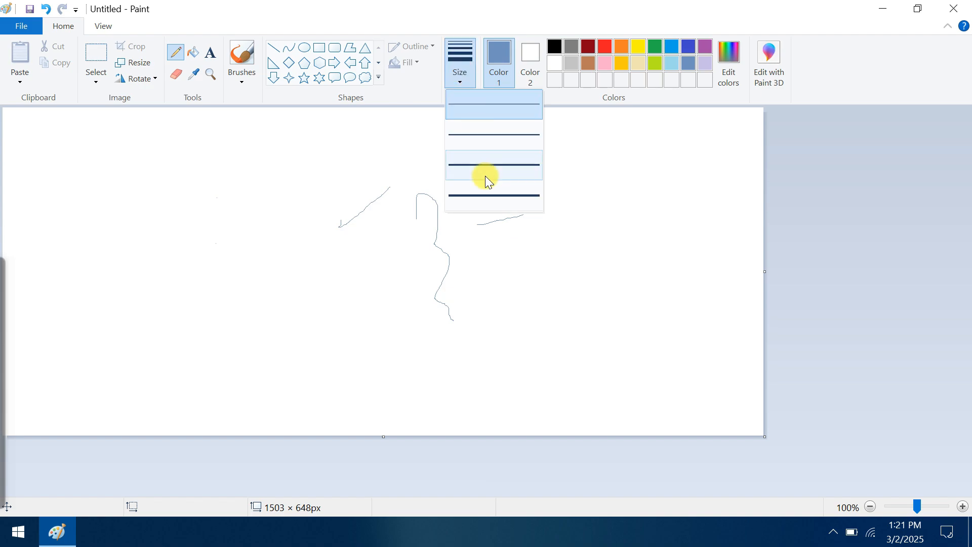
click(486, 188)
mouse_move(632, 176)
mouse_down()
mouse_move(603, 171)
mouse_move(571, 208)
mouse_move(600, 231)
mouse_move(638, 202)
mouse_move(619, 176)
mouse_up()
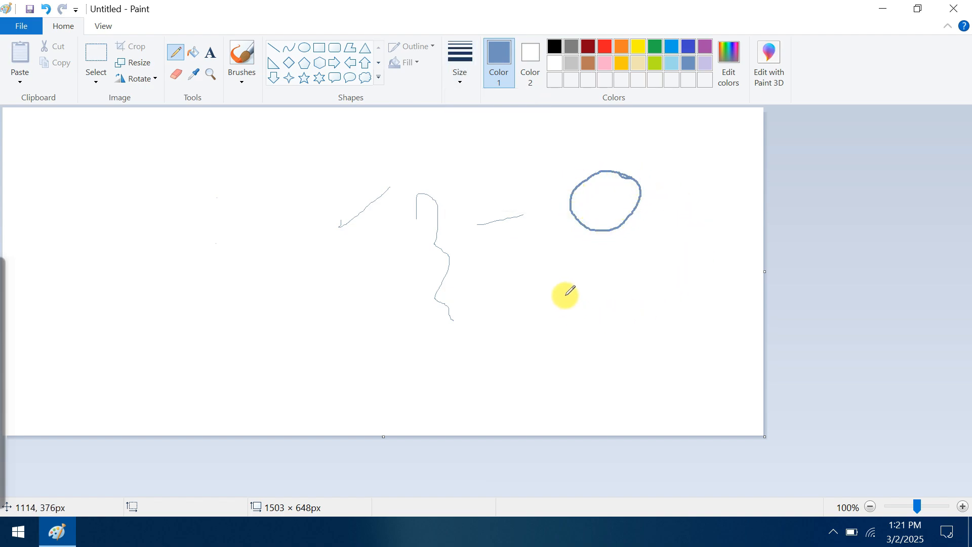
mouse_move(553, 273)
mouse_down()
mouse_move(678, 271)
mouse_move(676, 377)
mouse_move(570, 385)
mouse_move(544, 371)
mouse_move(547, 260)
mouse_up()
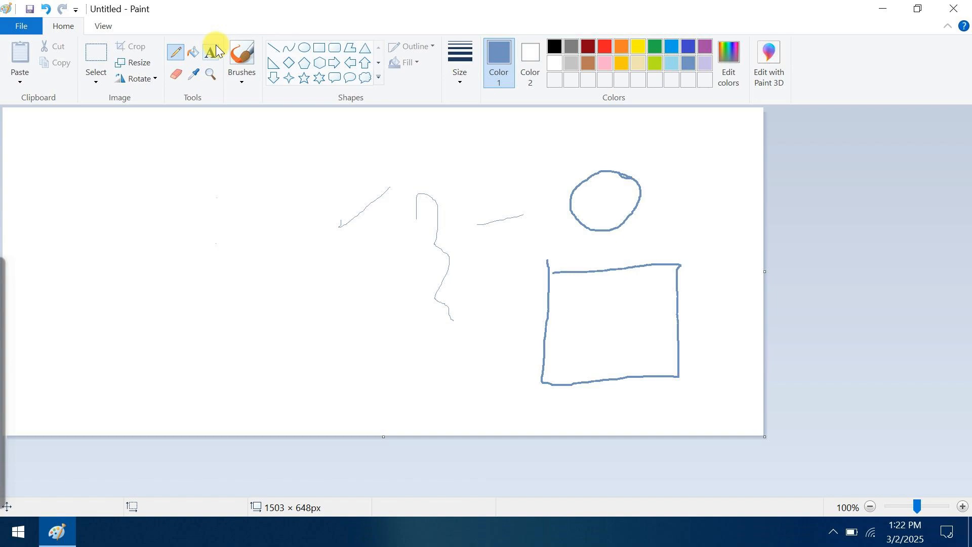
Fill the inside of the freehand circle with green
click(193, 51)
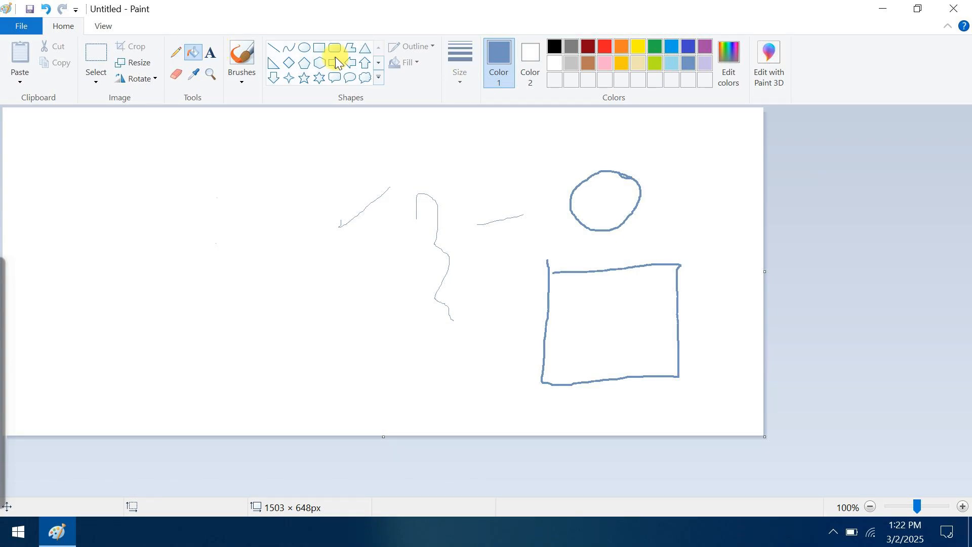
click(656, 46)
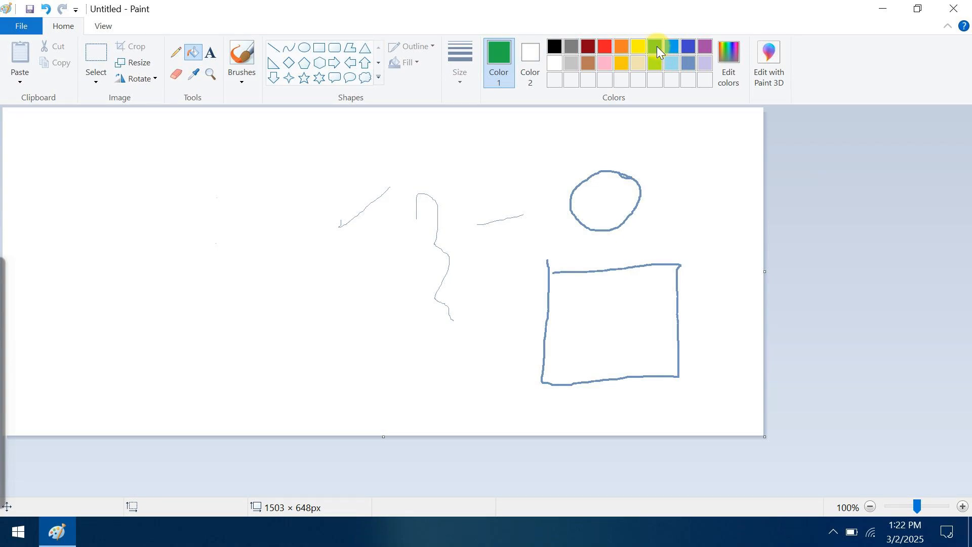
click(610, 198)
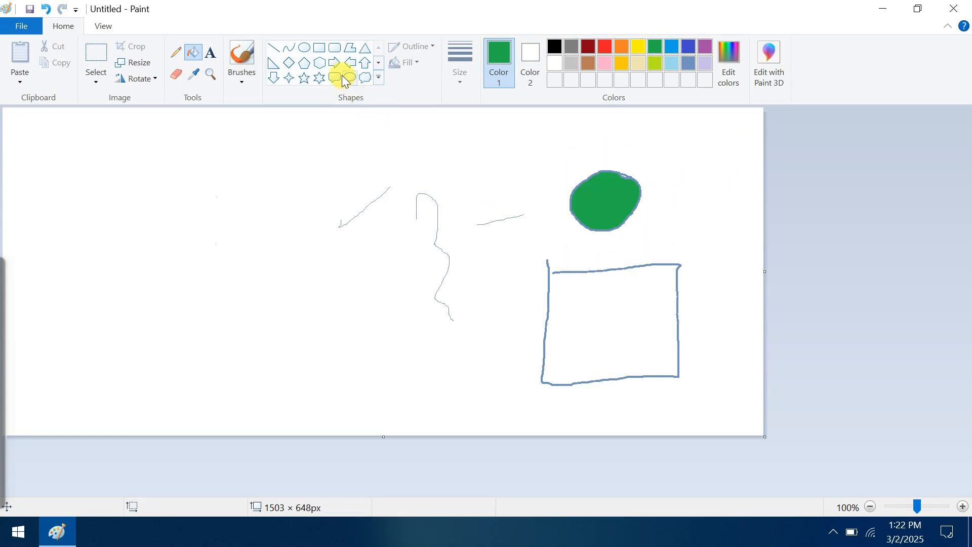
Draw a black-outlined circle about 279 × 289 px in the empty left part of the canvas, fill it black and refill it with light blue
click(306, 48)
drag(129, 151, 270, 297)
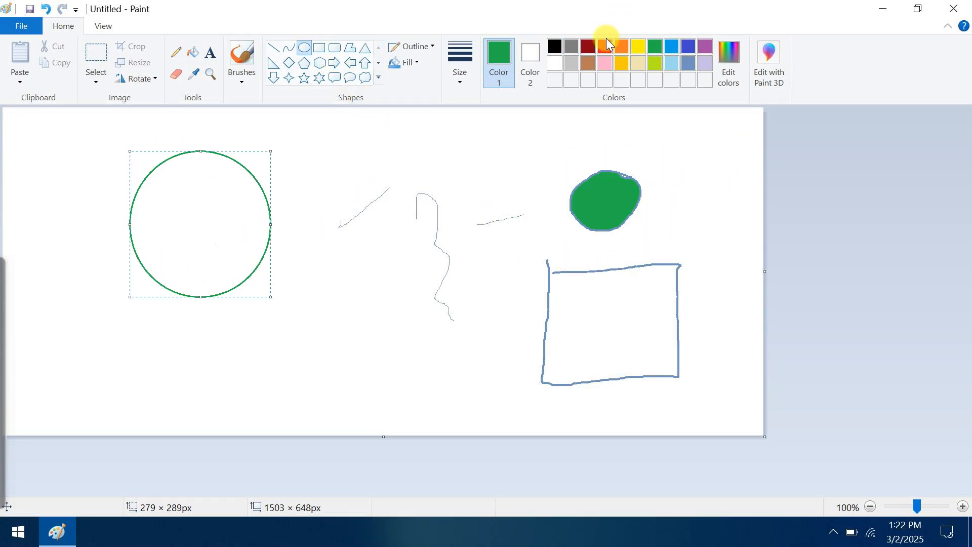
click(554, 47)
click(193, 52)
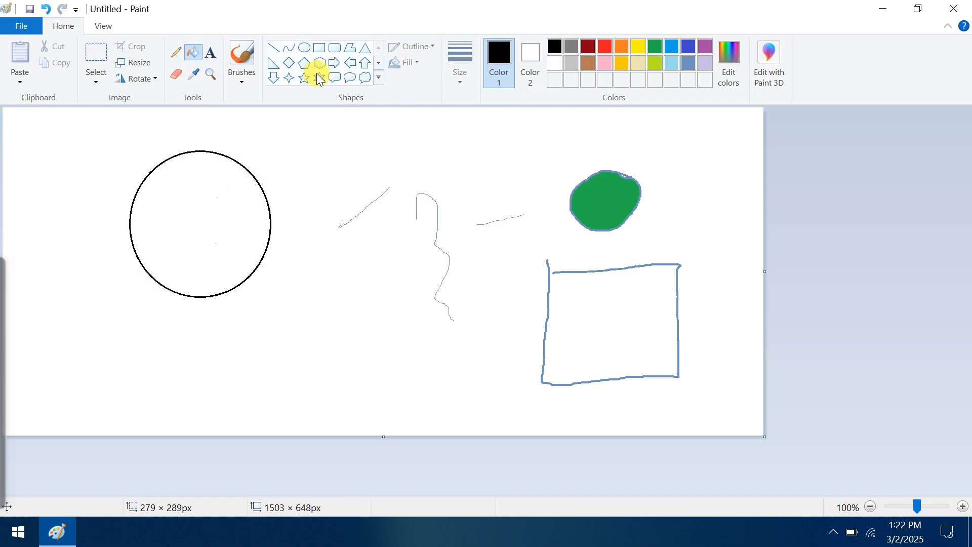
click(199, 216)
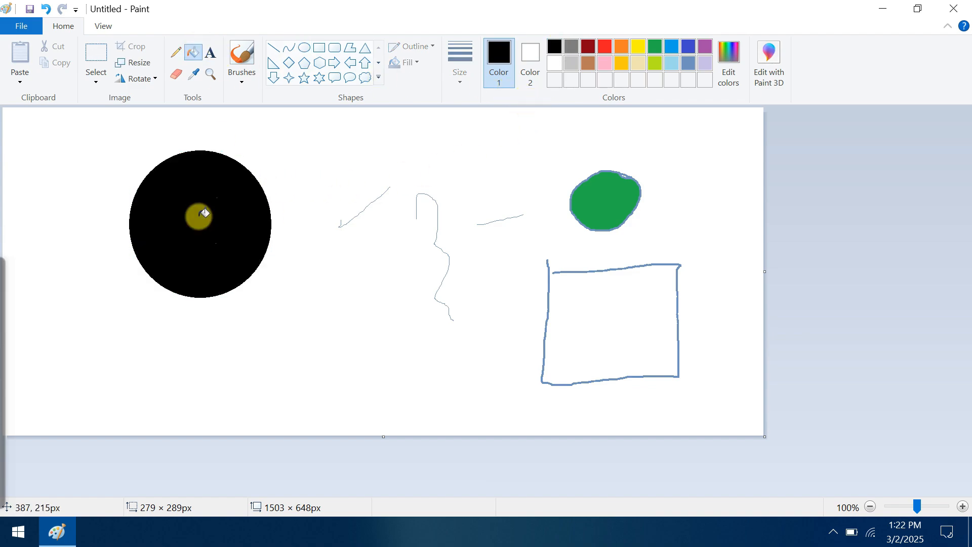
click(672, 46)
click(211, 216)
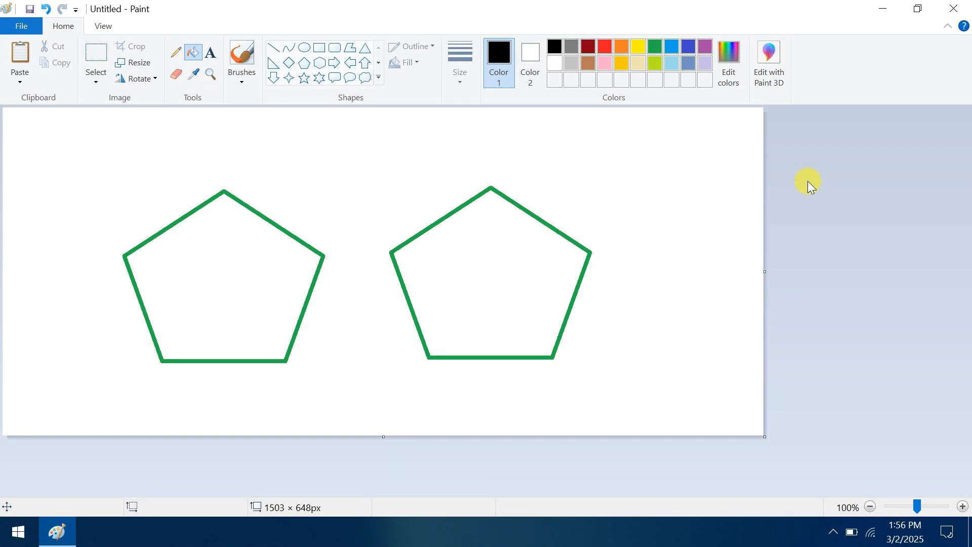
Fill the left pentagon with yellow and fill the right pentagon with the same color sampled using the Color picker
click(644, 45)
click(252, 270)
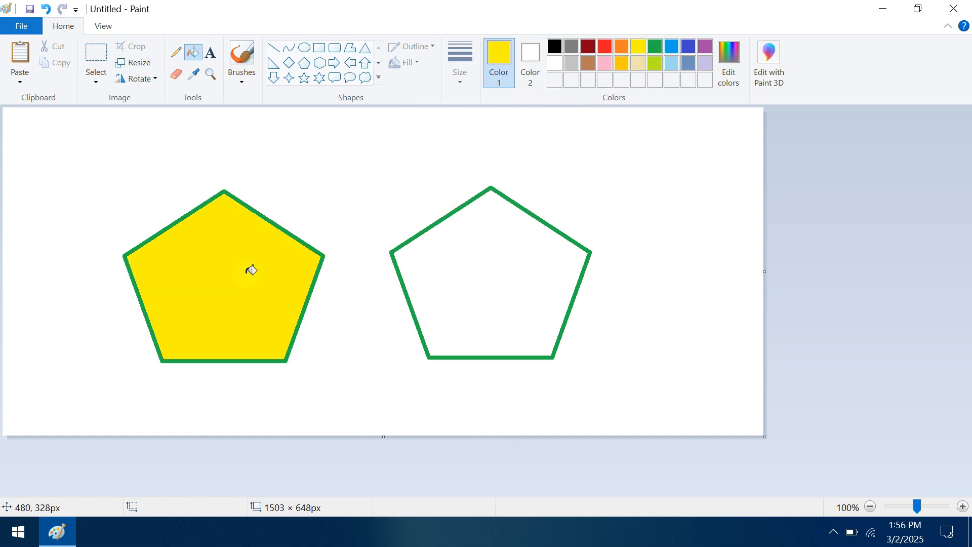
click(196, 79)
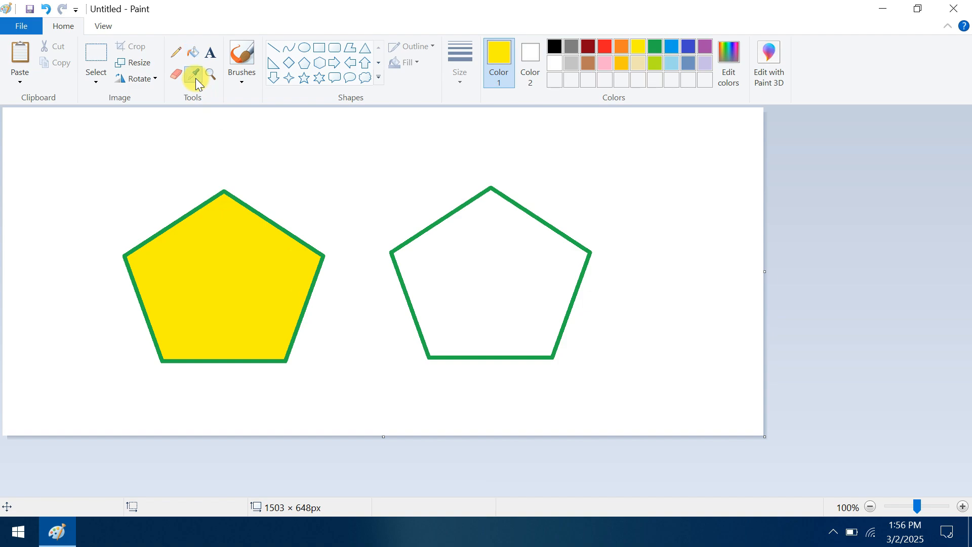
click(233, 281)
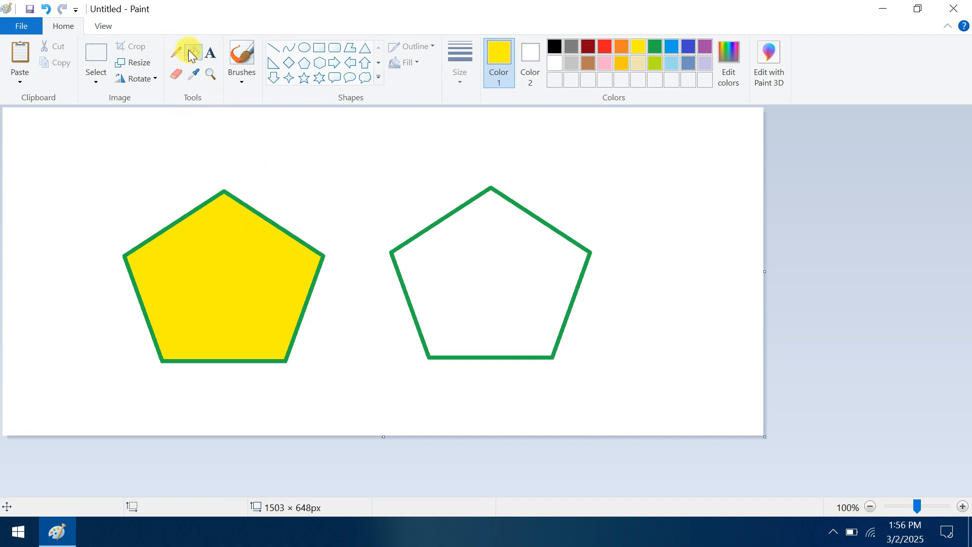
click(485, 278)
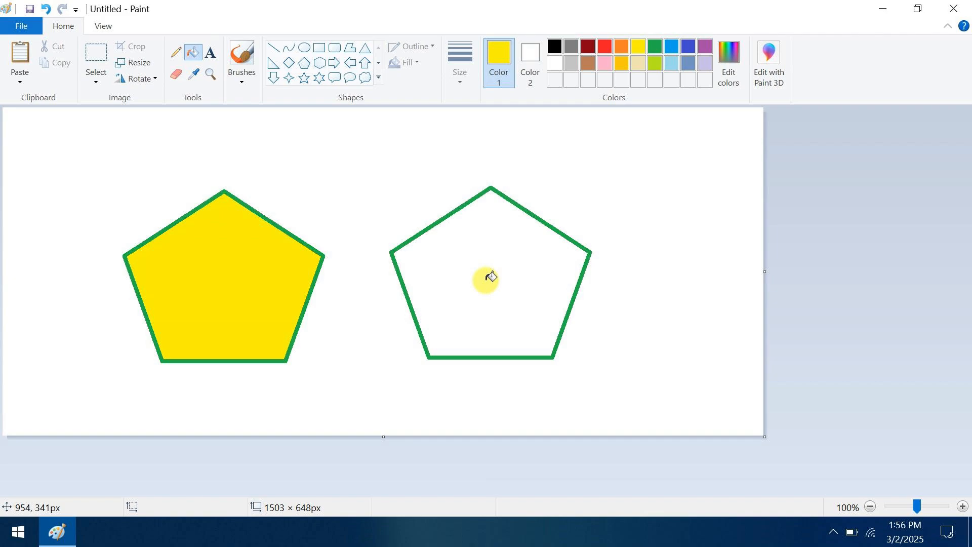
click(492, 277)
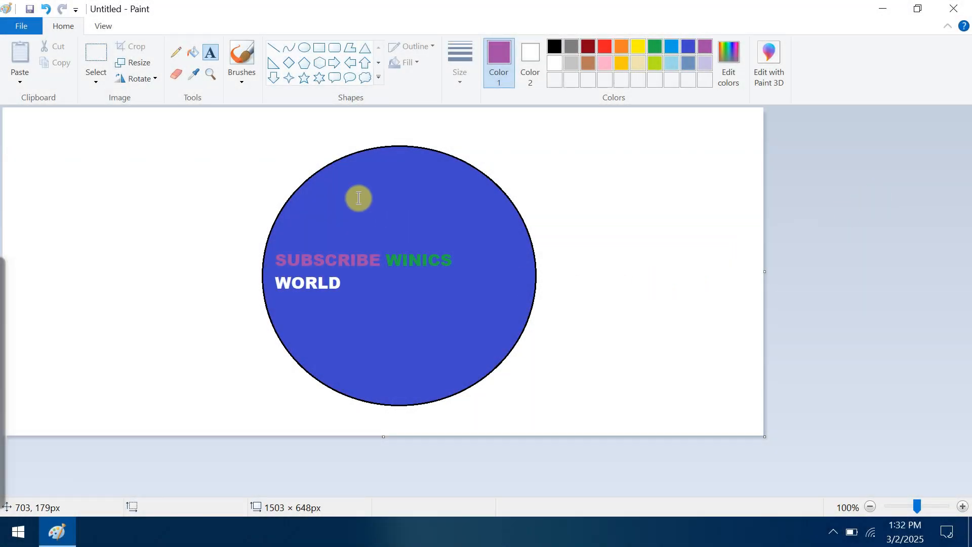
Magnify the lettered blue circle to 200% with the Magnifier and change the zoom level down to 50% and back up
click(209, 74)
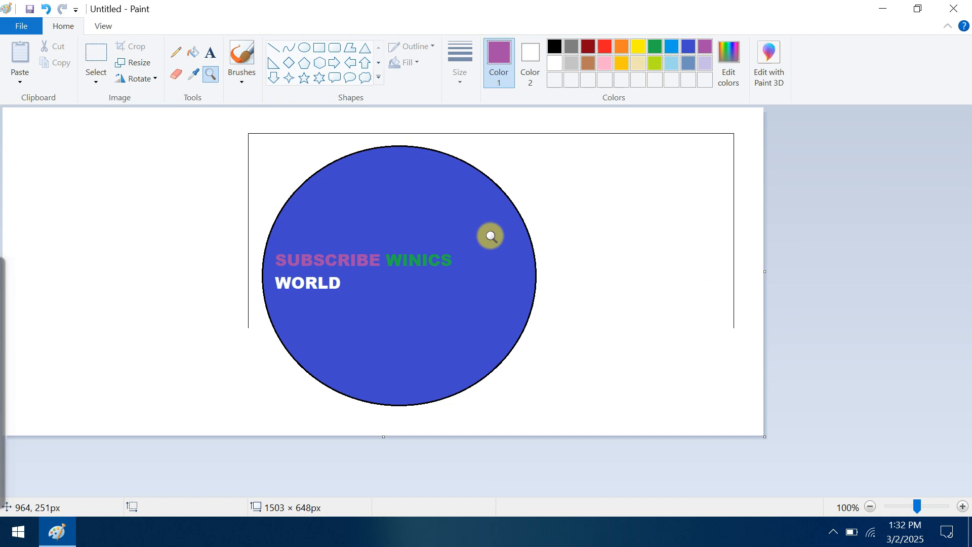
click(375, 291)
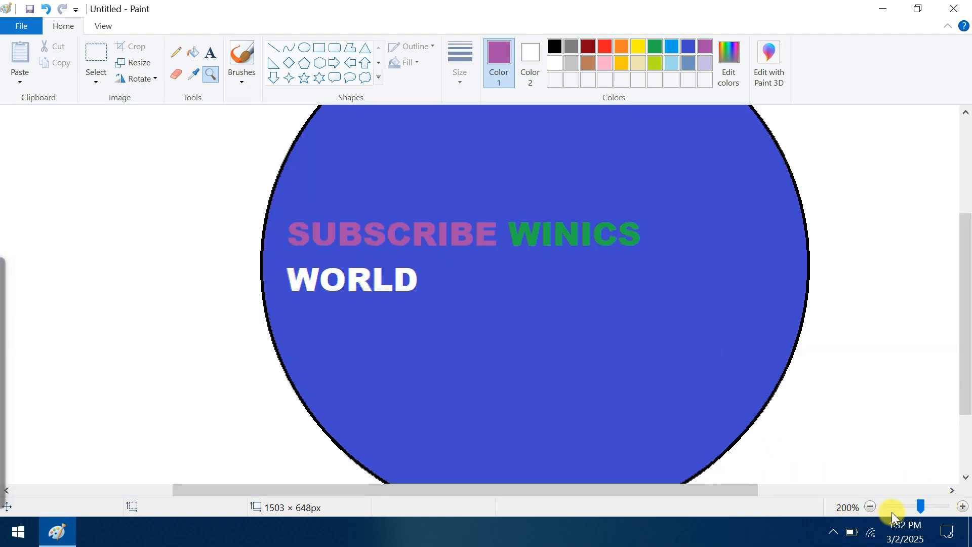
click(904, 505)
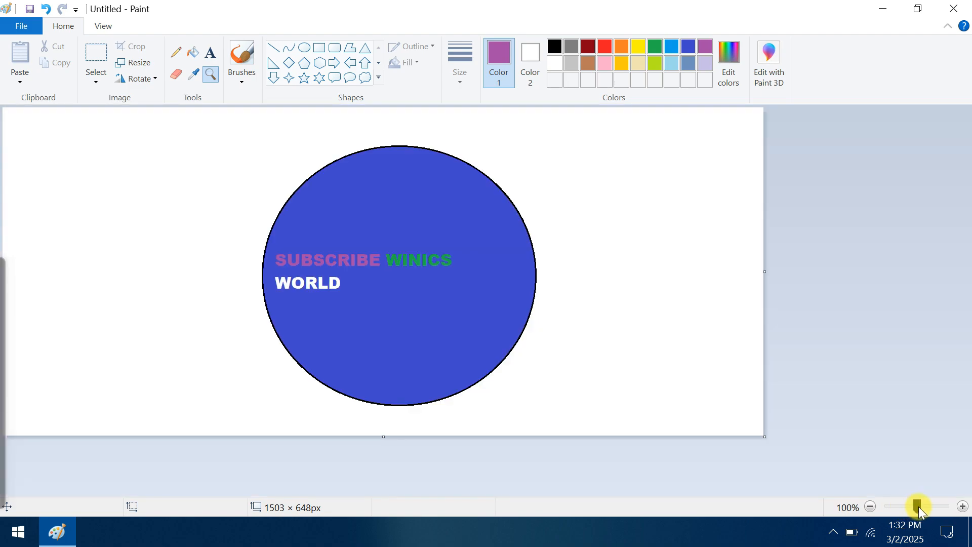
click(925, 506)
click(917, 509)
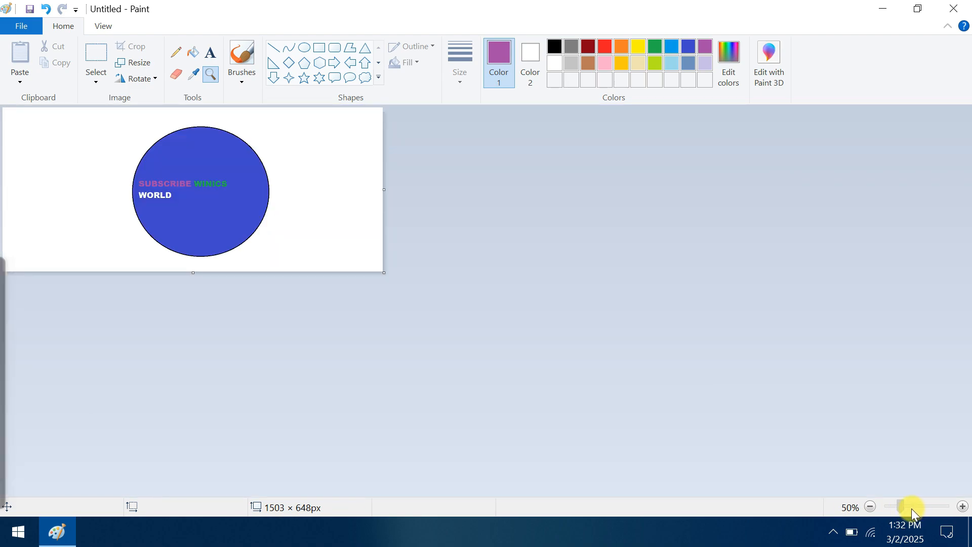
click(927, 506)
click(920, 508)
Zoom in and out repeatedly on different areas of the lettered circle with the Magnifier
click(332, 284)
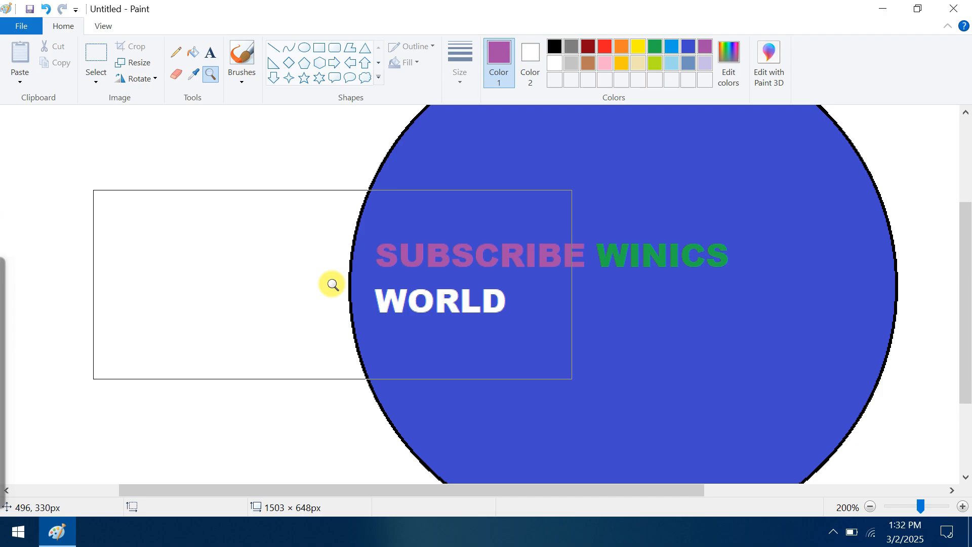
click(498, 283)
right_click(497, 283)
right_click(498, 283)
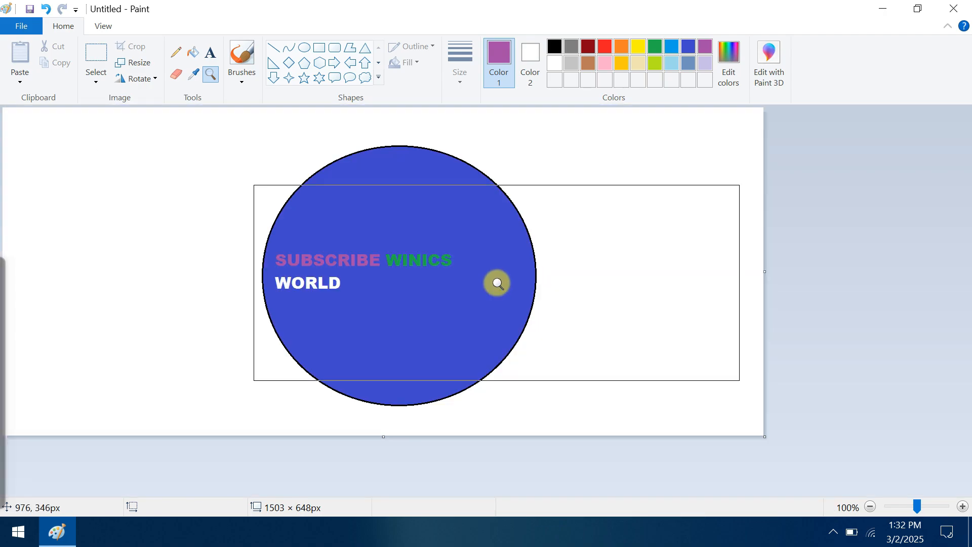
click(497, 283)
right_click(135, 243)
right_click(137, 243)
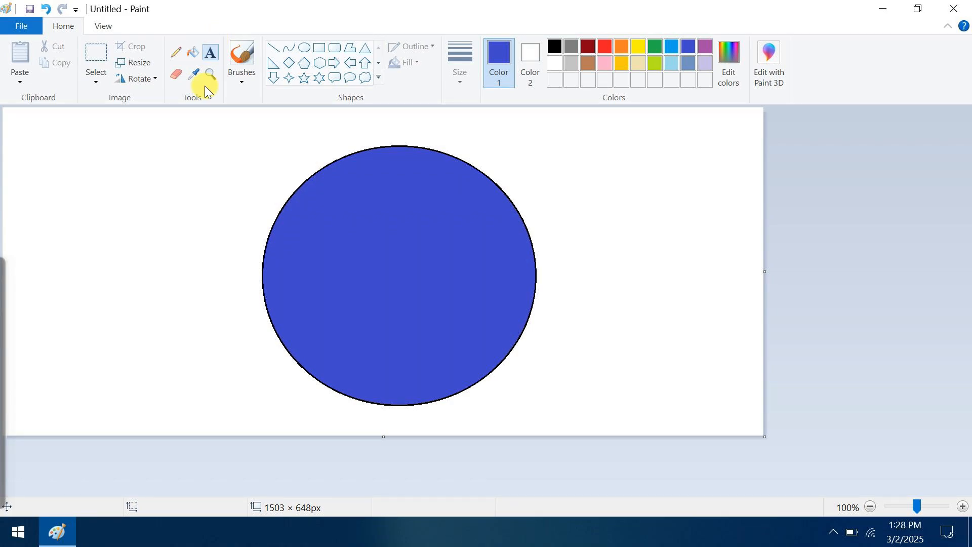
Add a text box about 479 × 111 px beside the circle's upper left, reading "SUBSCRIBE WINICS WORLD"
drag(19, 138, 264, 197)
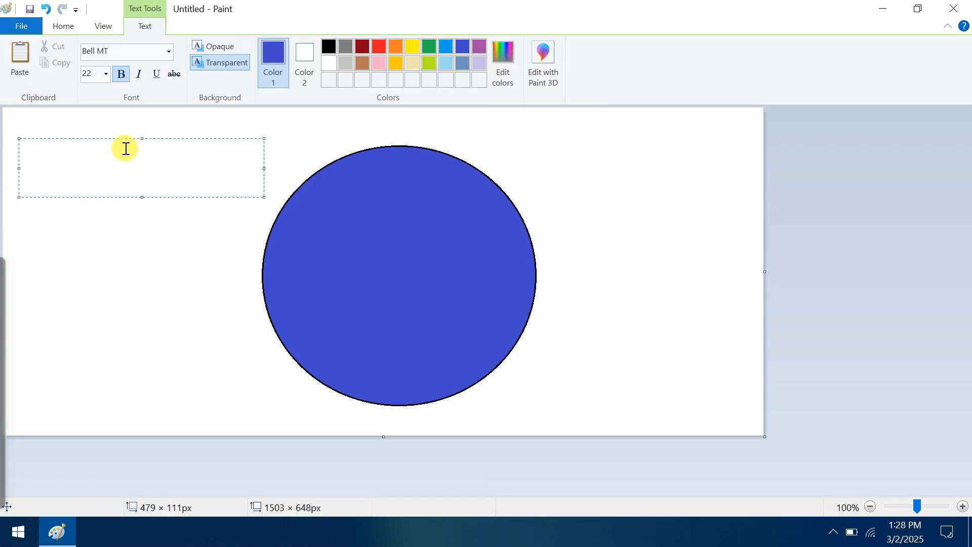
text(SUBSCRI)
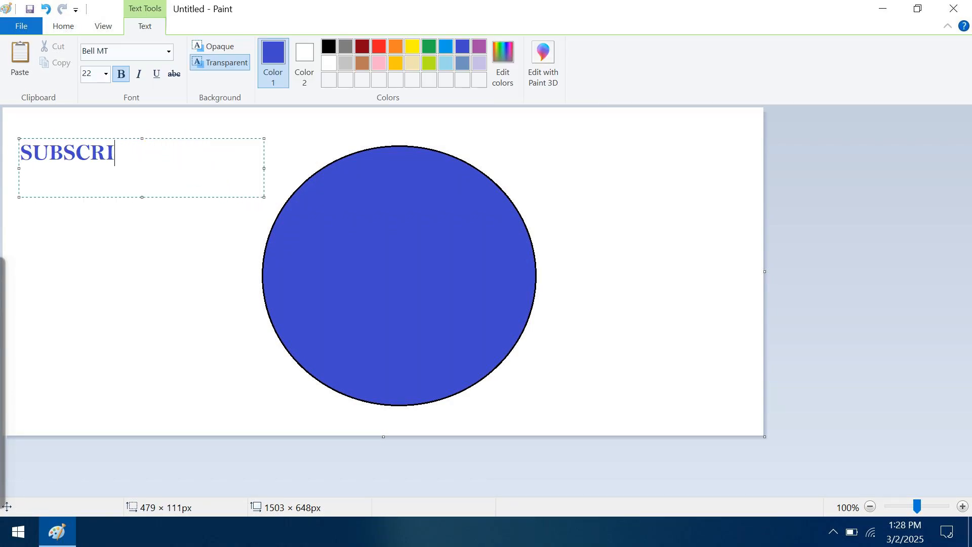
text(BE WINICS WORLD)
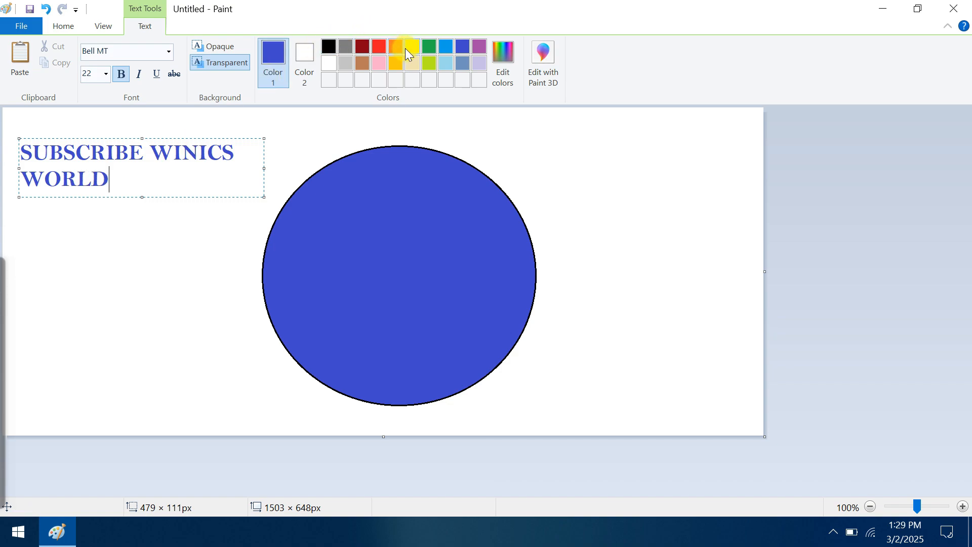
Select the whole "SUBSCRIBE WINICS WORLD" text and recolor it yellow
drag(167, 177, 6, 162)
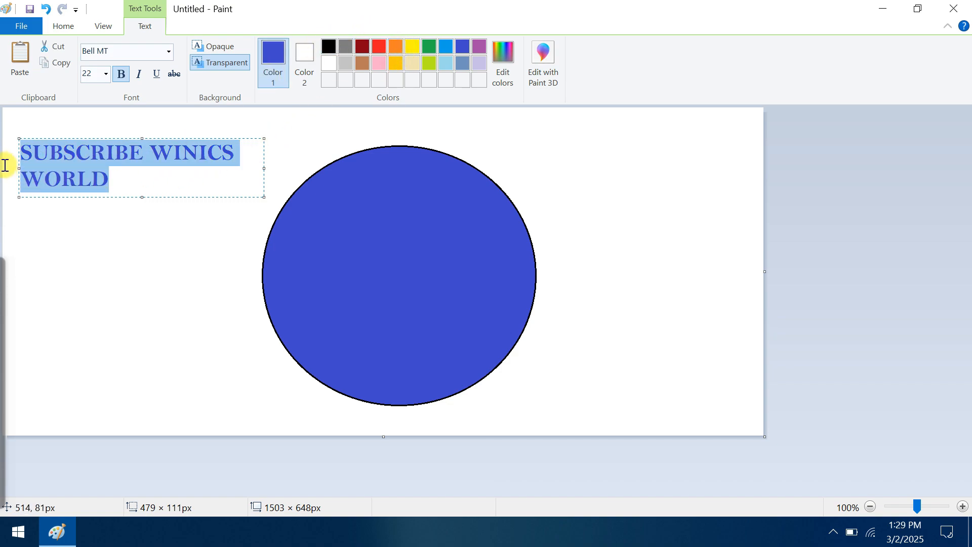
click(431, 46)
click(415, 47)
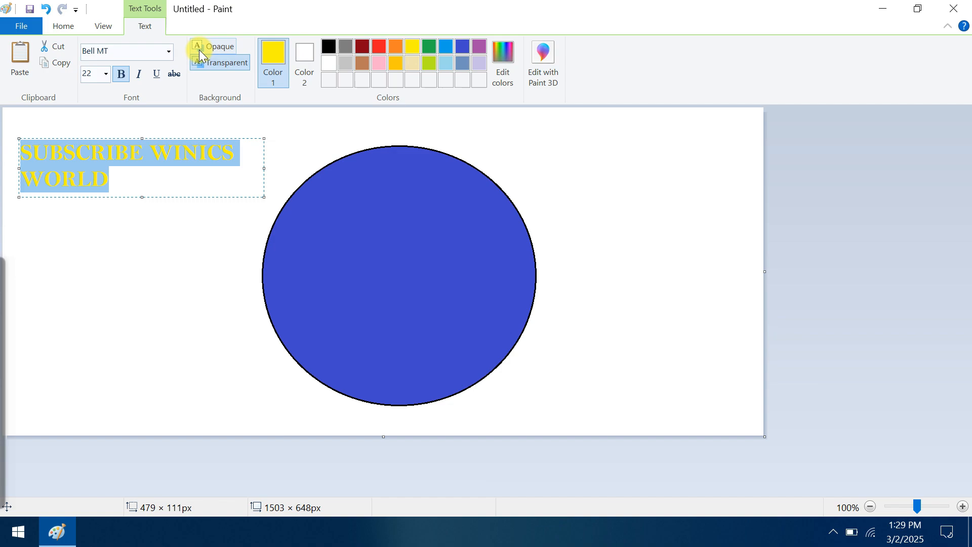
Move the text box onto the blue circle with an opaque background and switch the background back to transparent
click(214, 47)
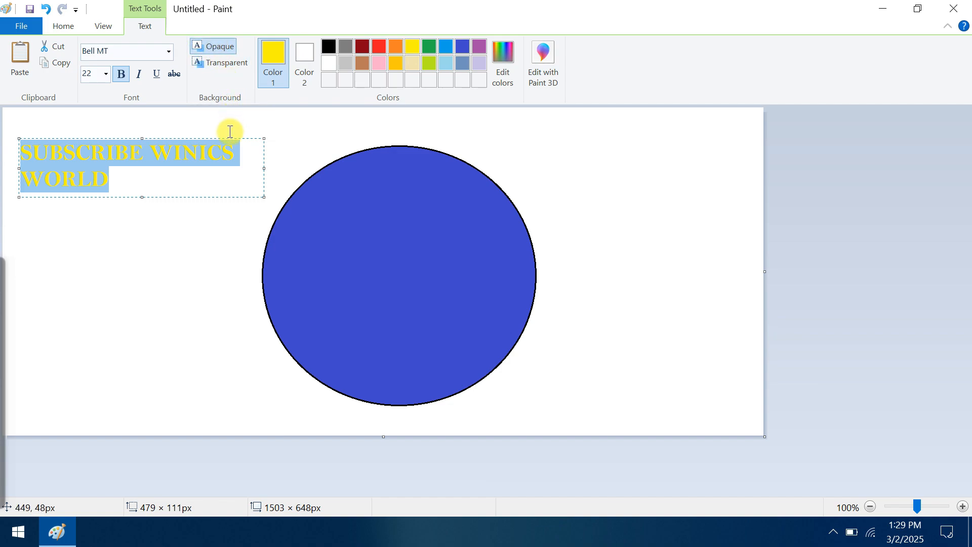
drag(231, 138, 486, 247)
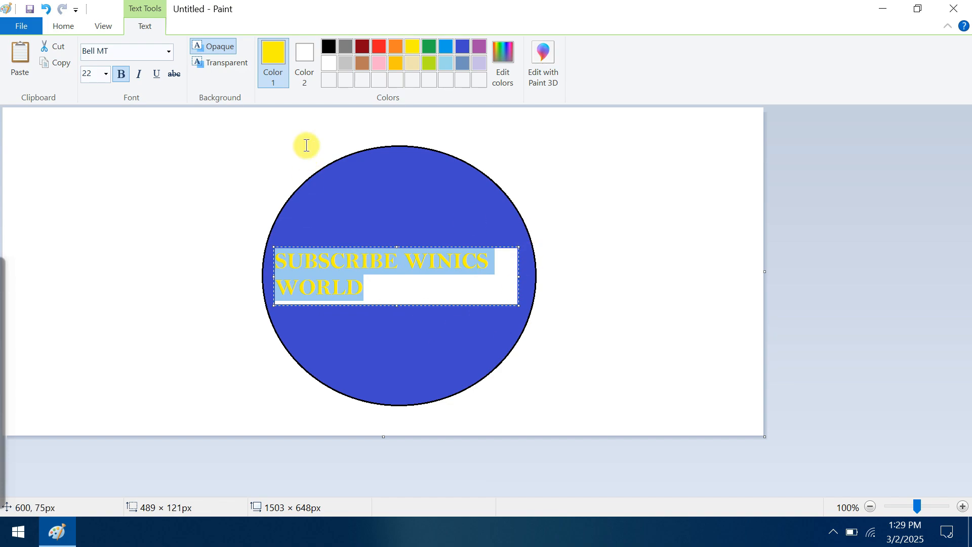
click(215, 62)
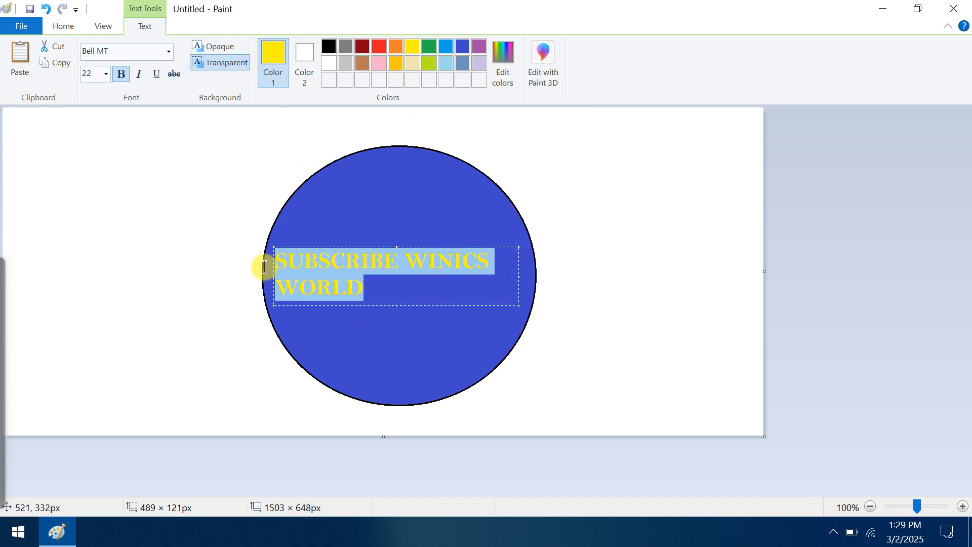
Set the selected text's font to Baloo and its size to 12
click(168, 51)
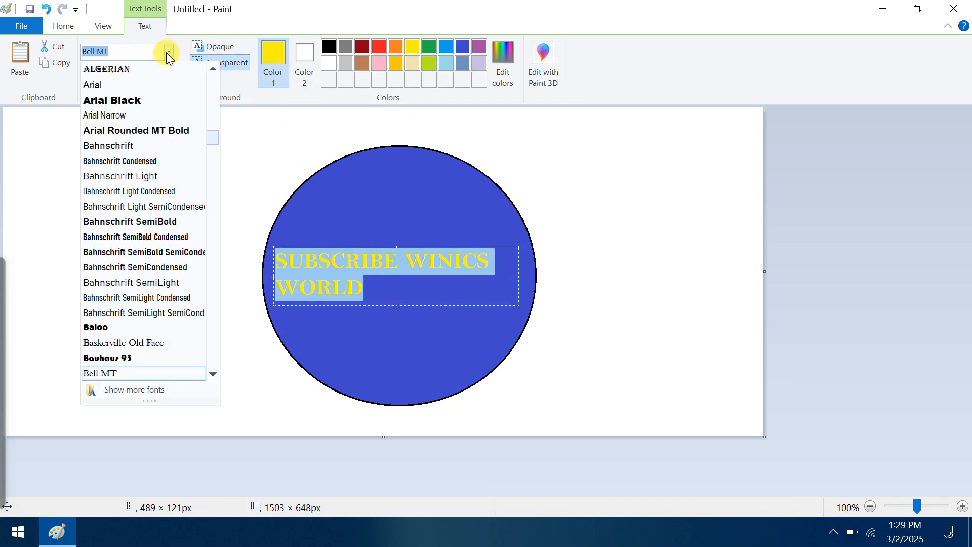
click(118, 324)
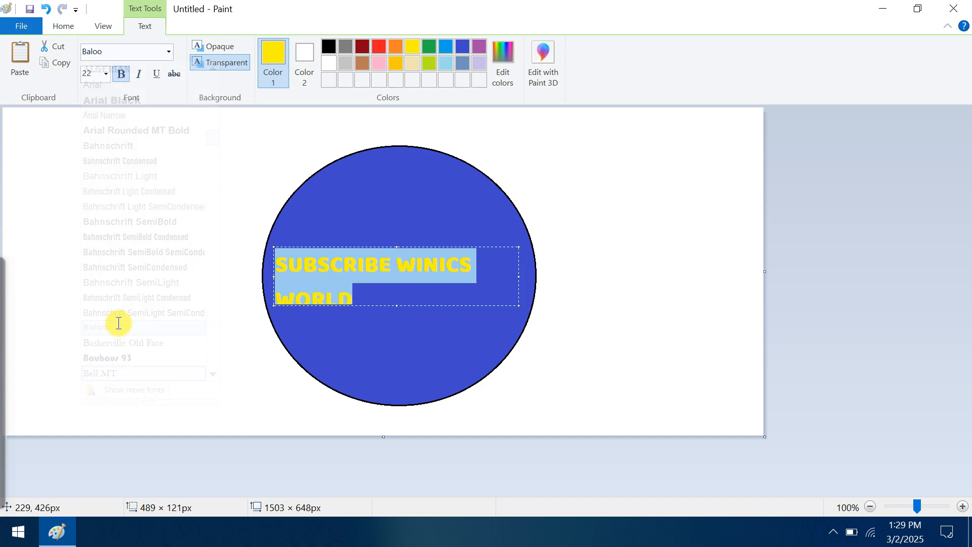
click(106, 75)
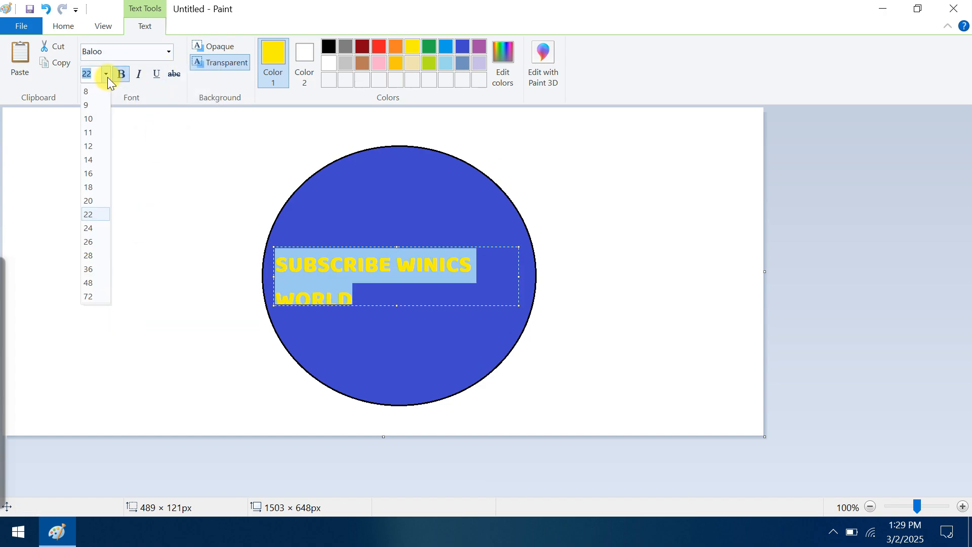
click(99, 148)
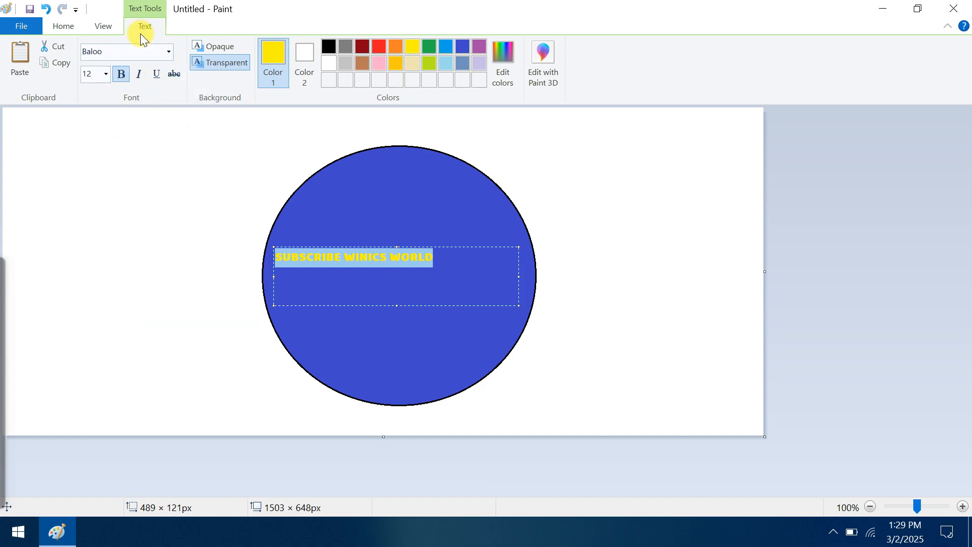
Recolor the text black and toggle its bold, italic and underline styles, leaving only bold applied
click(123, 76)
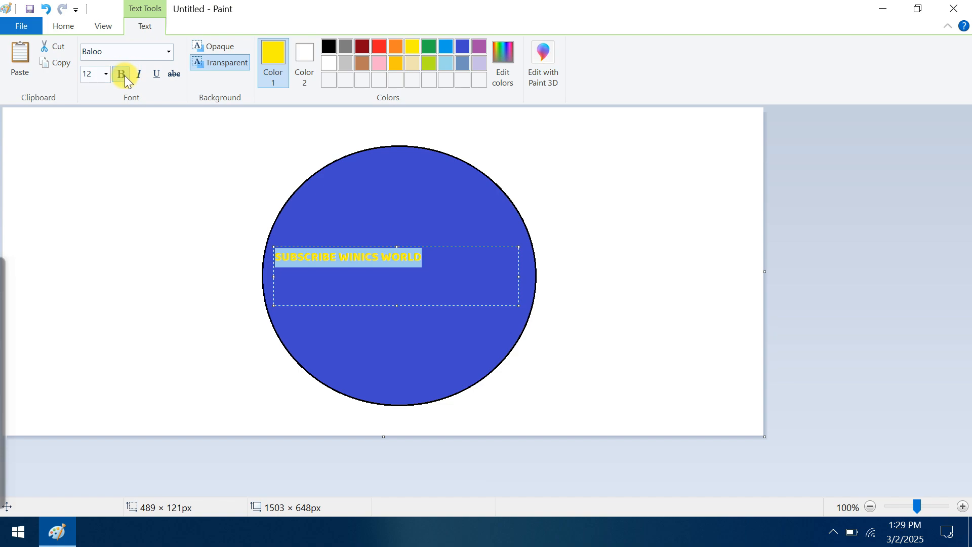
click(123, 76)
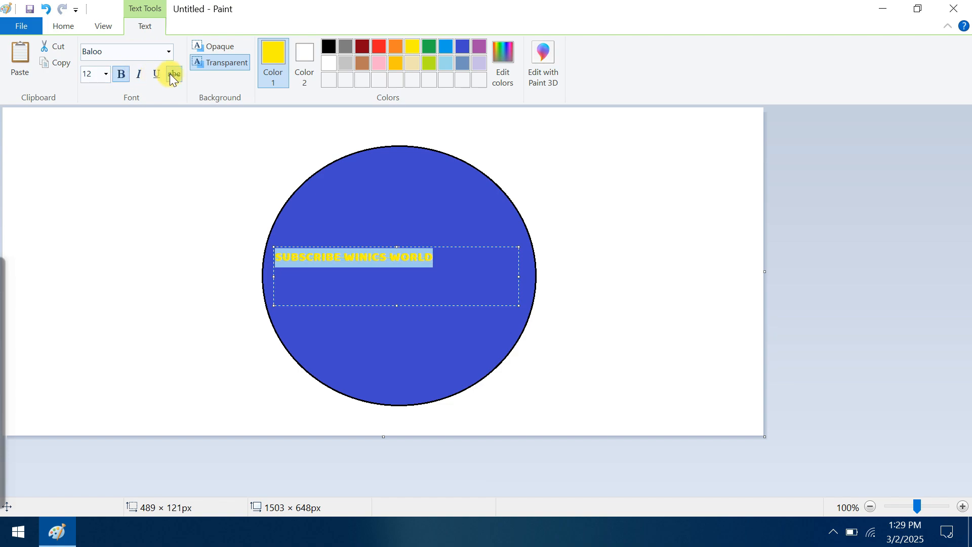
click(333, 44)
click(136, 76)
click(136, 76)
click(158, 74)
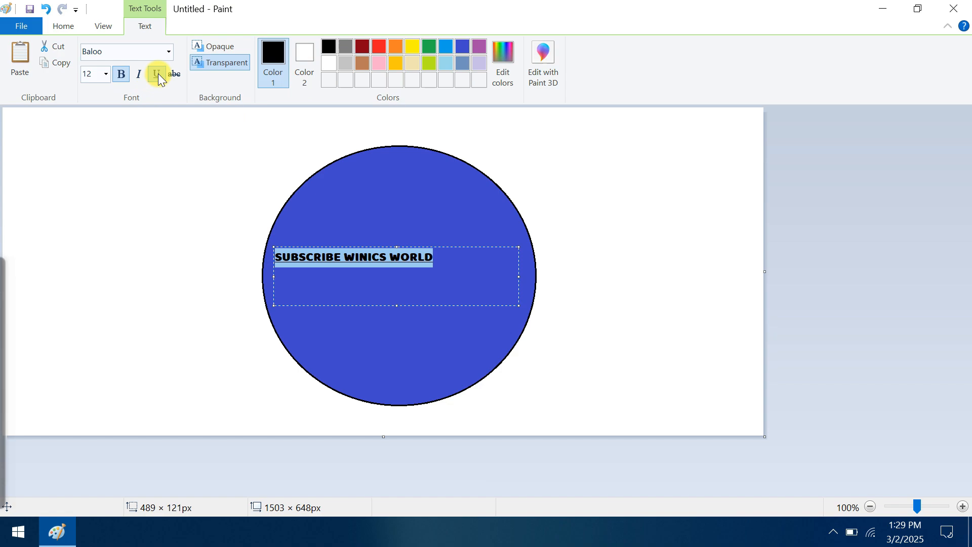
click(158, 74)
Set the selected text's size to 16 and its font to Arial Black
click(105, 74)
click(89, 178)
click(169, 51)
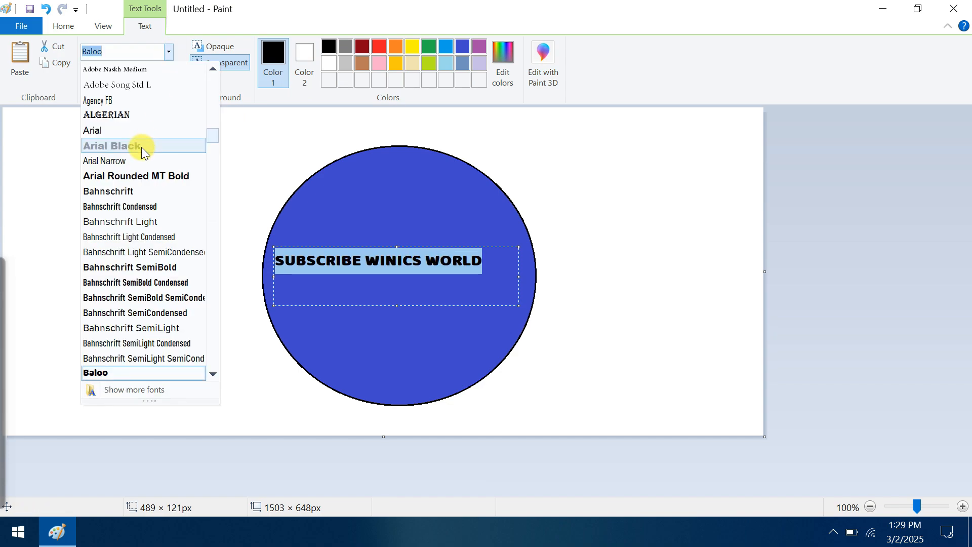
click(141, 147)
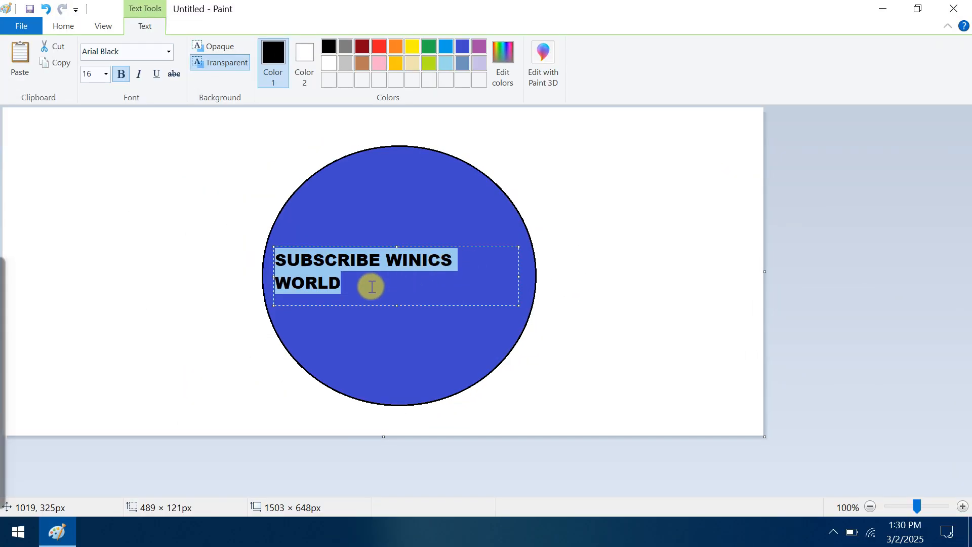
Recolor the words of the text separately: WORLD white, WINICS green and SUBSCRIBE purple
drag(371, 286, 277, 285)
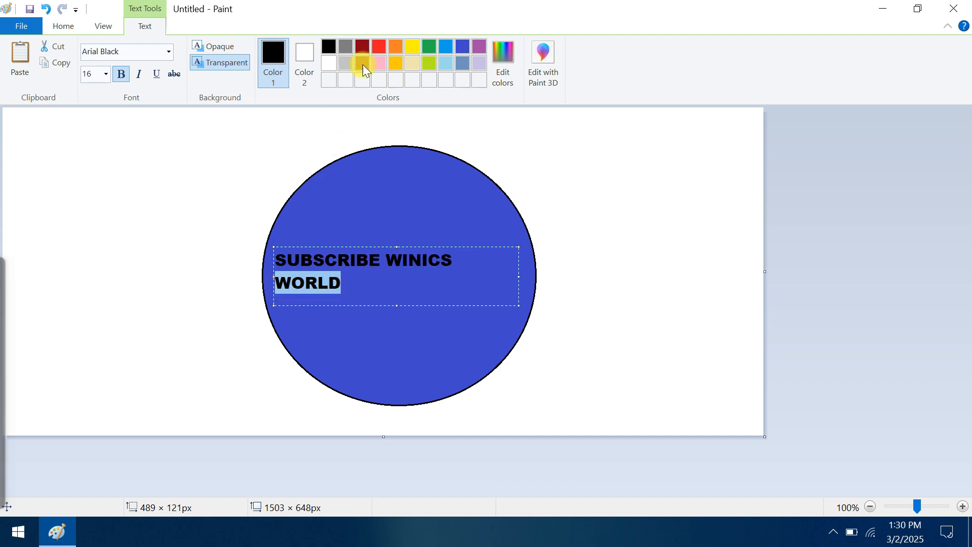
click(329, 63)
drag(455, 261, 275, 260)
click(429, 47)
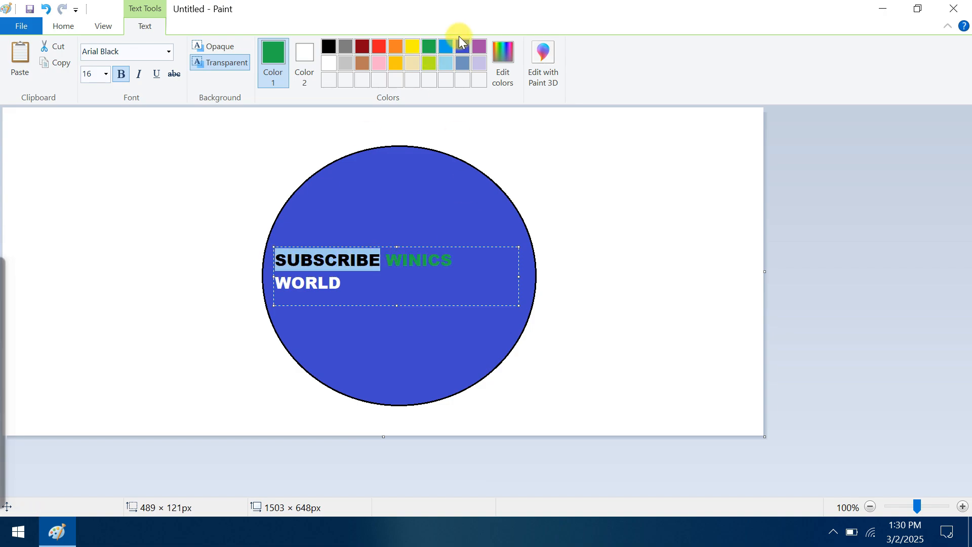
click(479, 46)
click(358, 284)
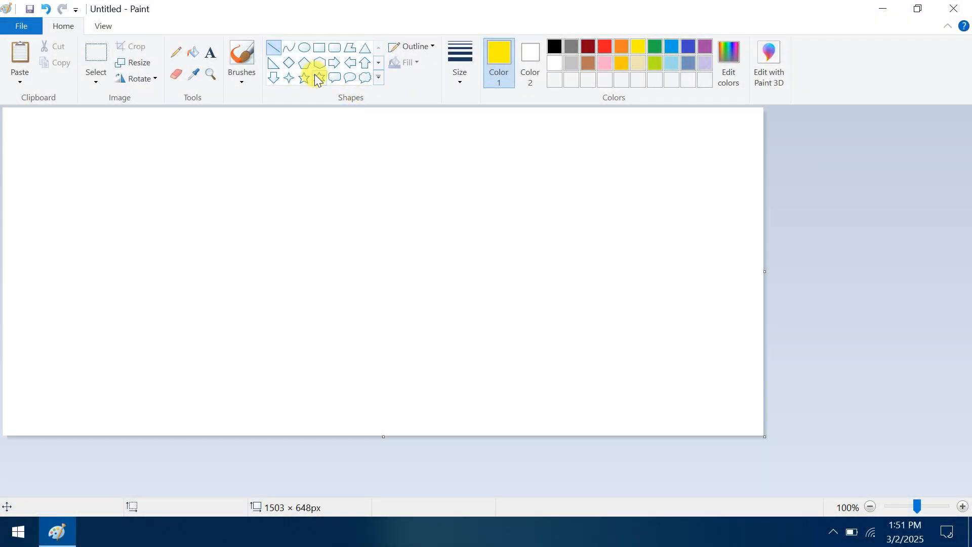
Draw a yellow pentagon about 483 × 404 px on the blank canvas and open its outline style options
click(304, 62)
drag(304, 159, 551, 363)
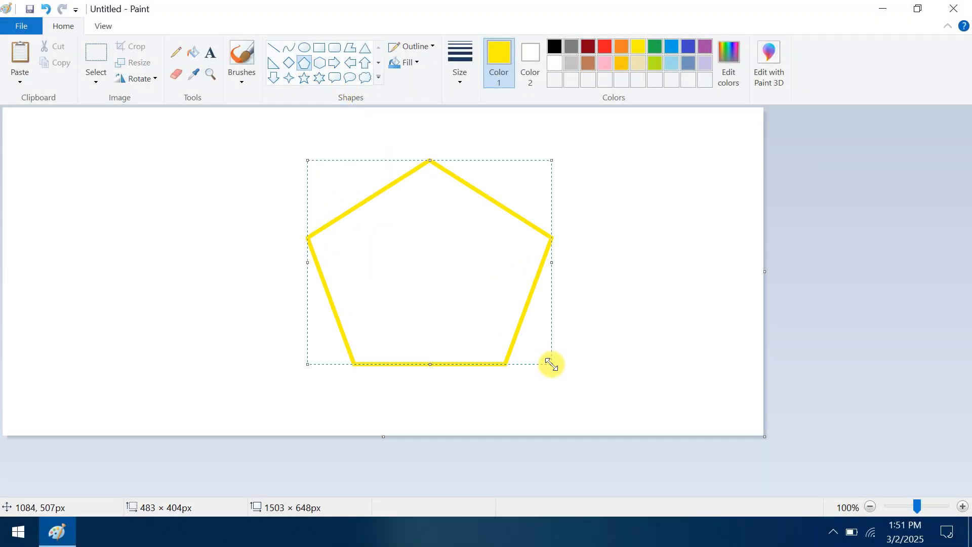
click(433, 50)
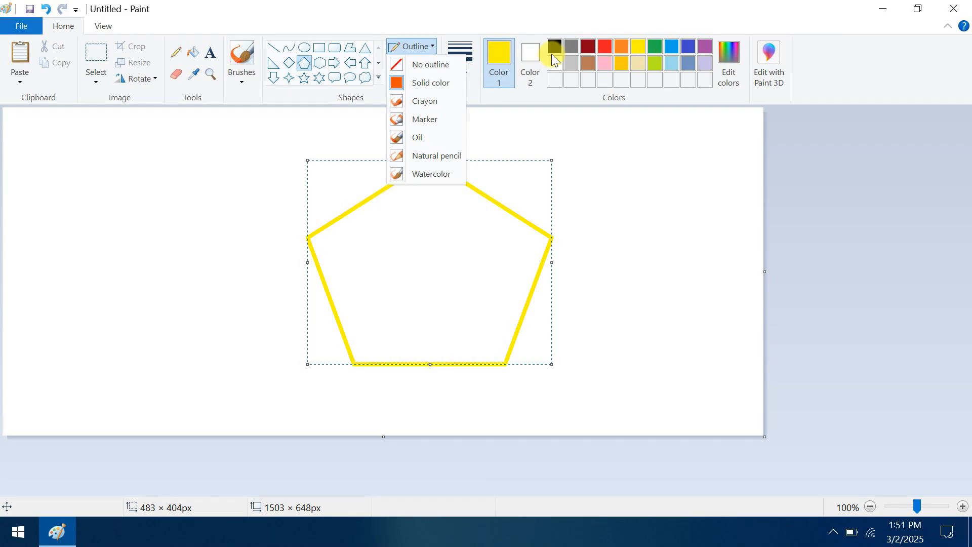
Set Color 2 to green and give the pentagon a Crayon fill
click(537, 54)
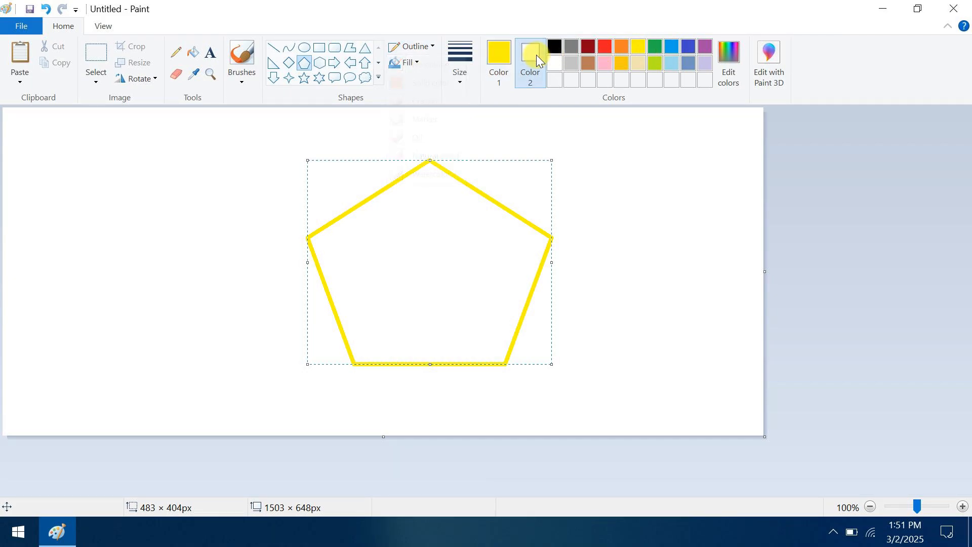
click(653, 45)
click(417, 63)
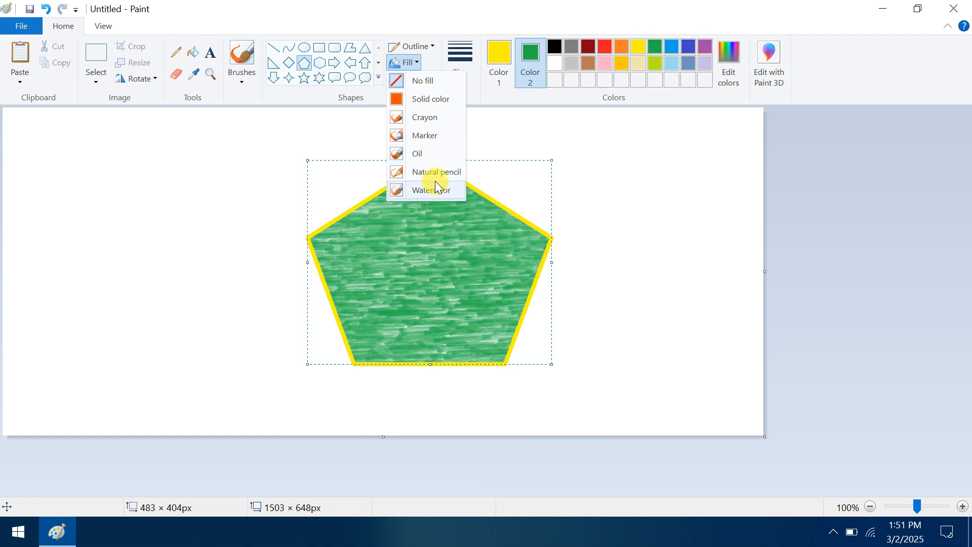
click(430, 116)
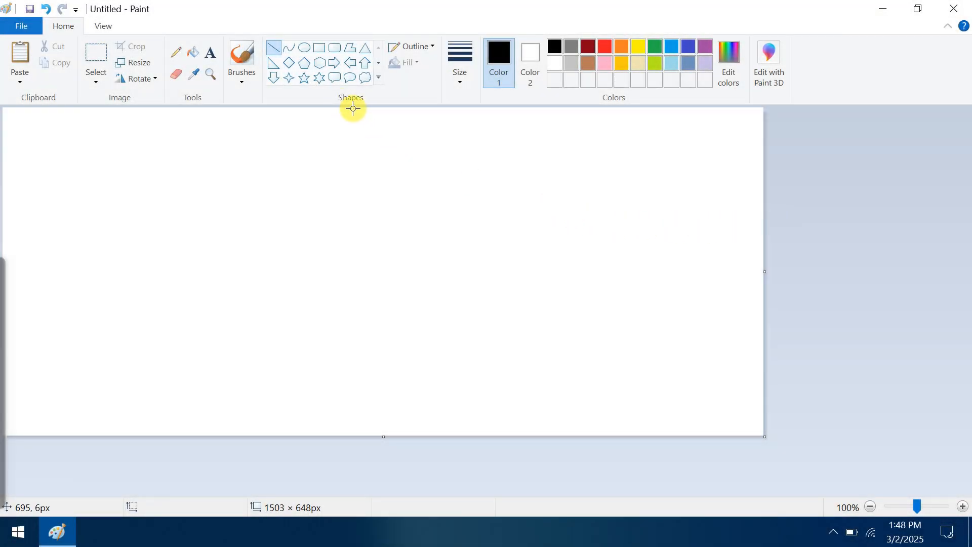
Draw a black five-point star about 501 × 436 px and set its outline to the second-thickest line size
click(305, 79)
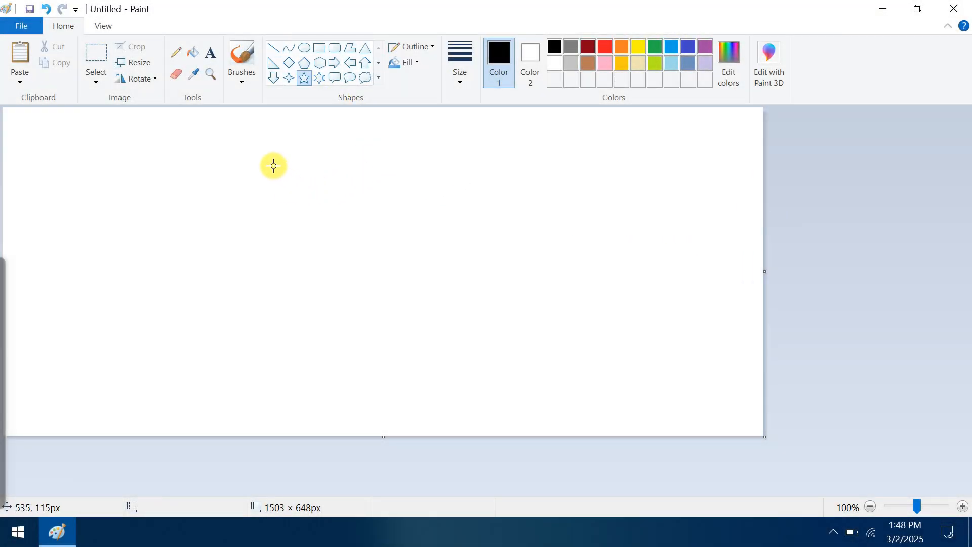
drag(273, 165, 527, 386)
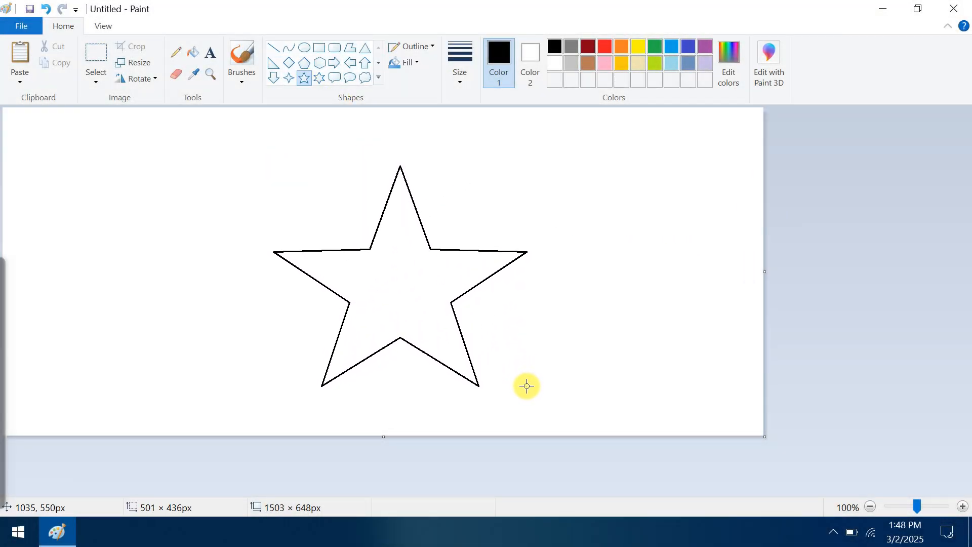
click(460, 63)
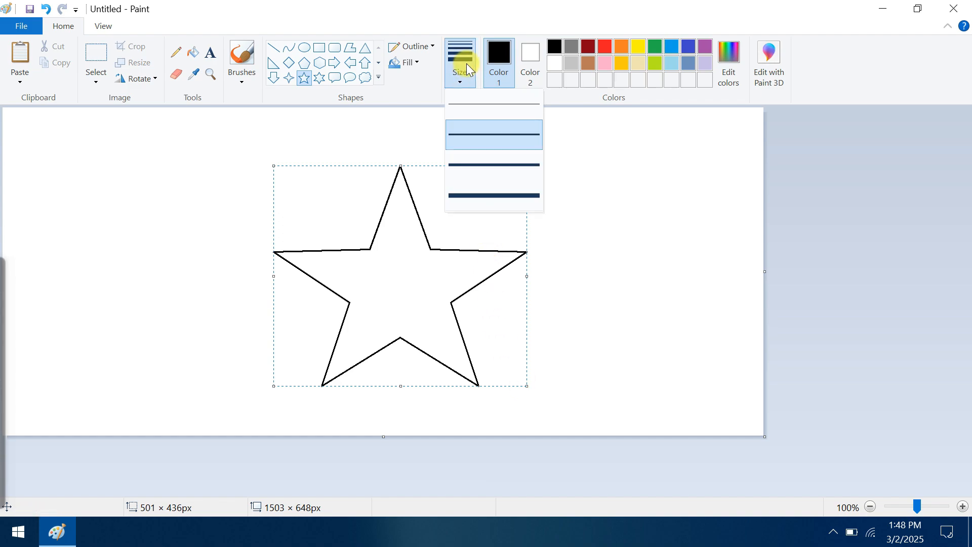
click(487, 175)
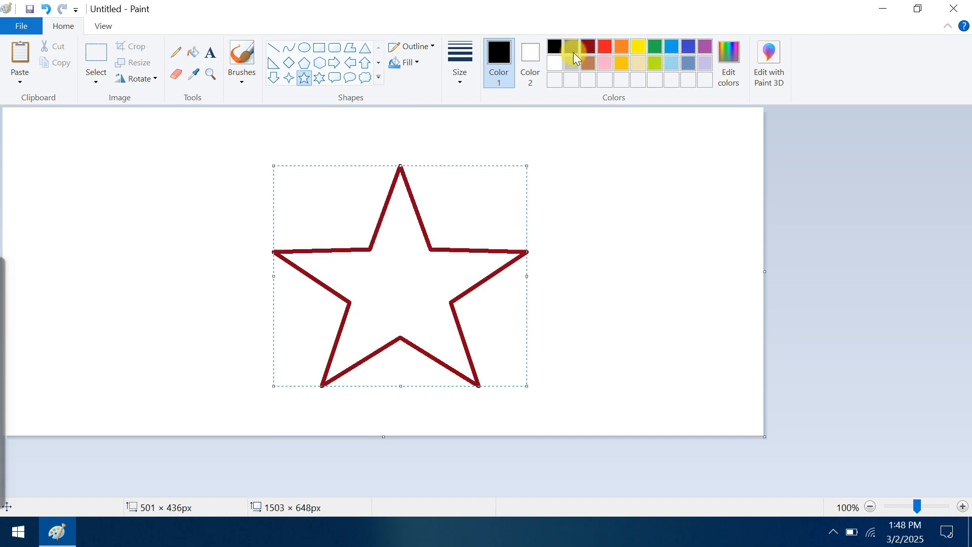
Set Color 2 to indigo and fill the star's interior with it using the Fill tool
click(536, 50)
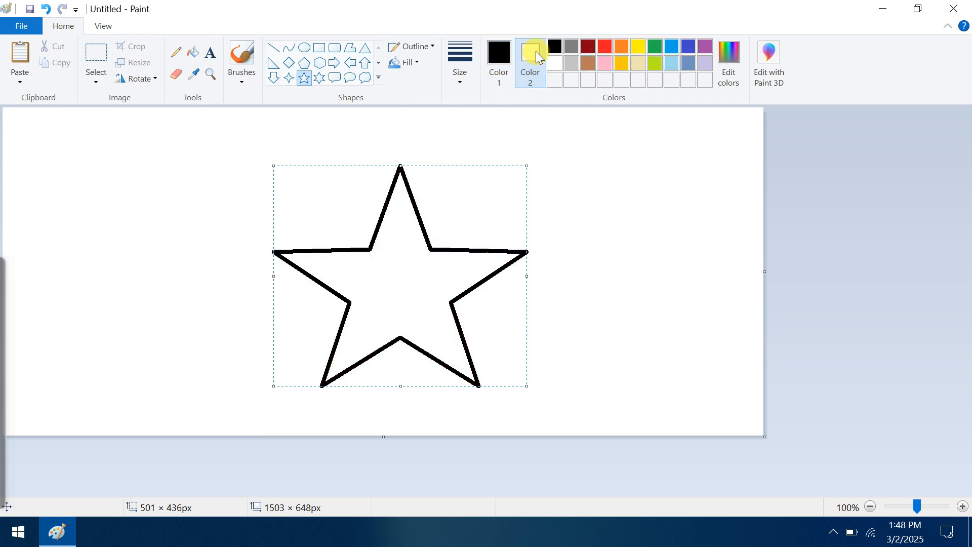
click(687, 47)
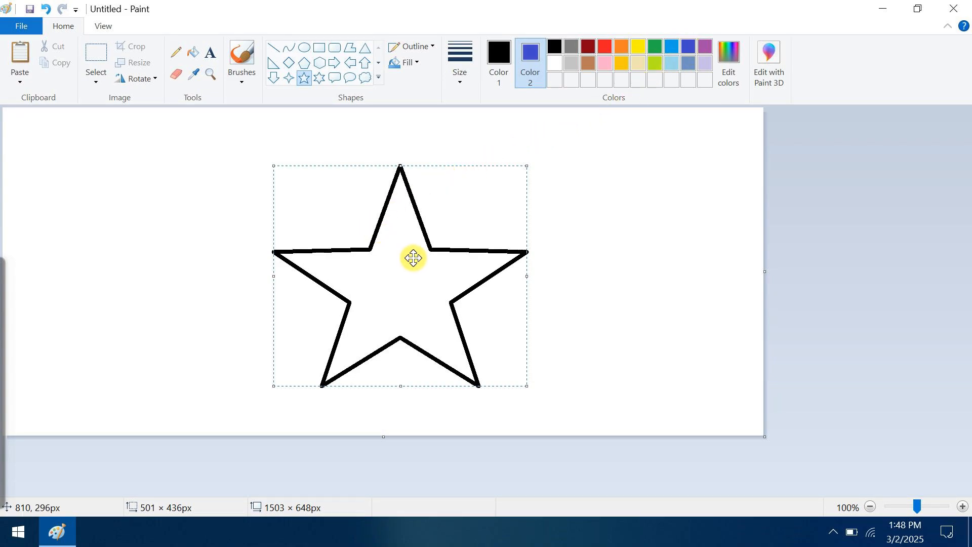
click(196, 60)
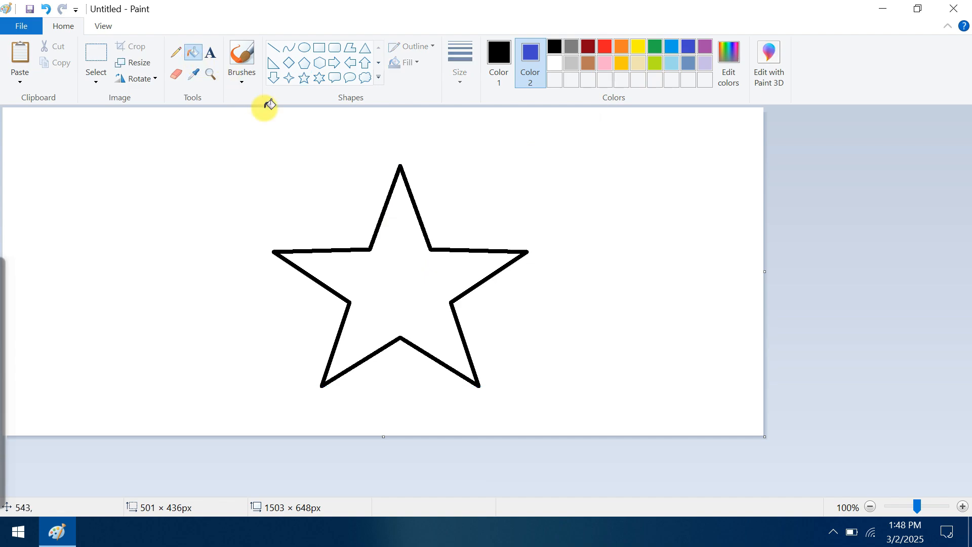
right_click(398, 263)
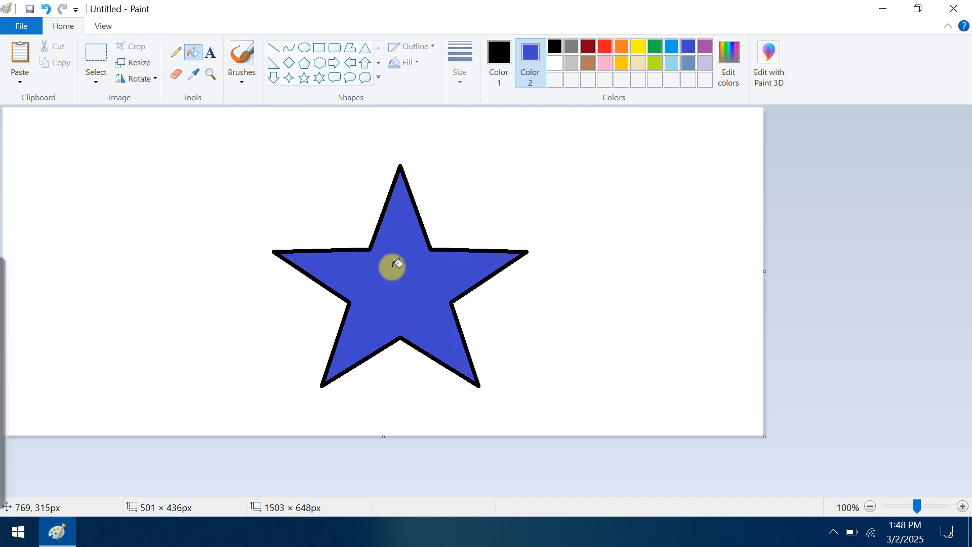
Refill the star alternately with black from Color 1 and indigo from Color 2, ending with black
click(398, 263)
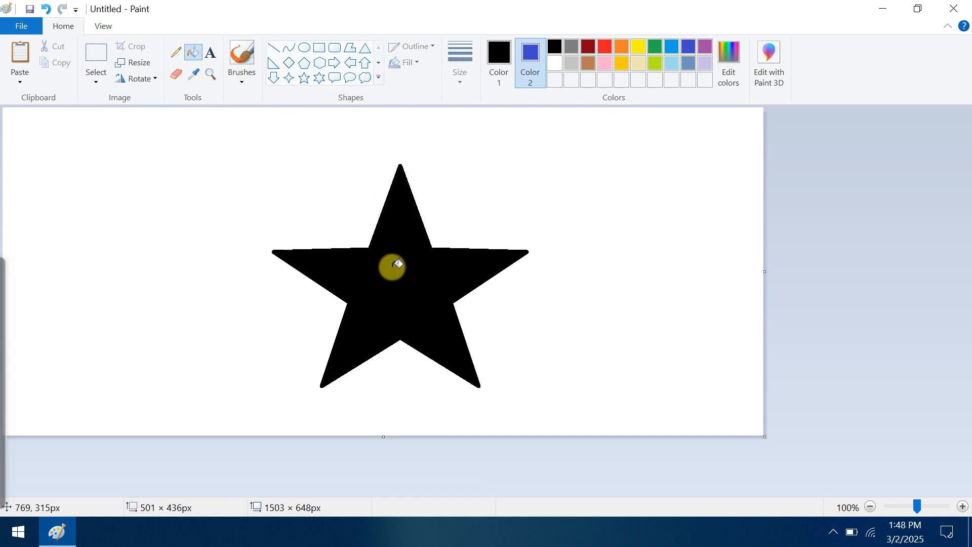
right_click(398, 263)
click(398, 263)
right_click(399, 263)
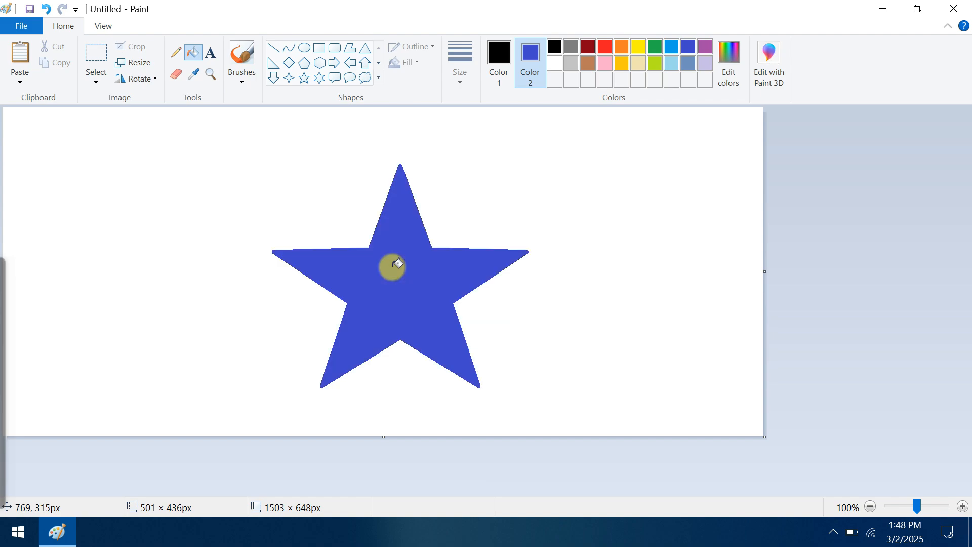
click(399, 263)
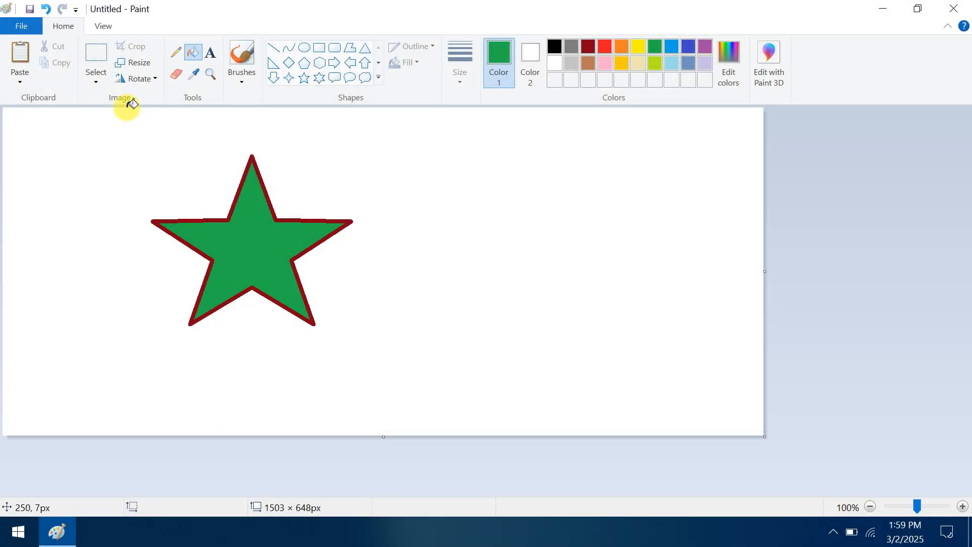
Enclose the green star in a rectangular selection about 581 × 412 px and move it slightly down and left
click(102, 78)
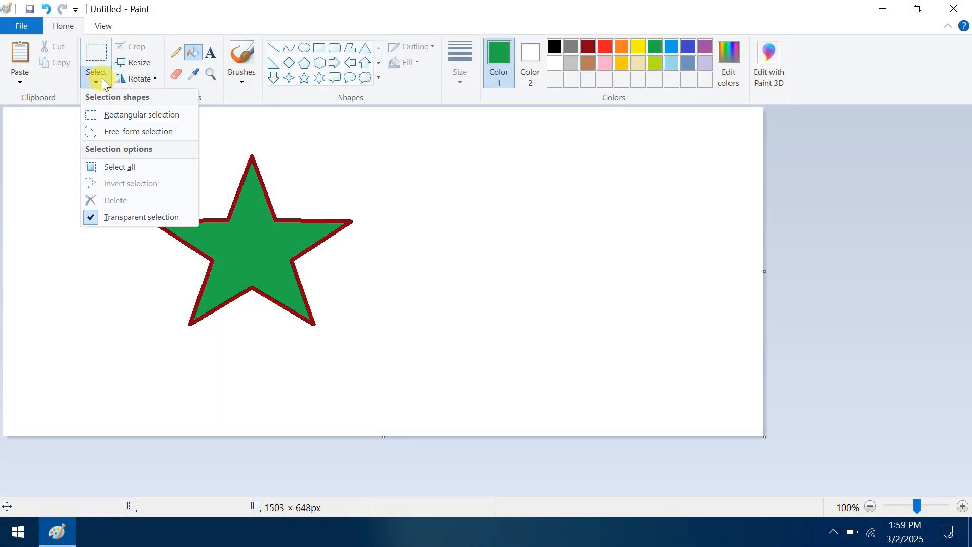
click(194, 111)
drag(108, 139, 403, 347)
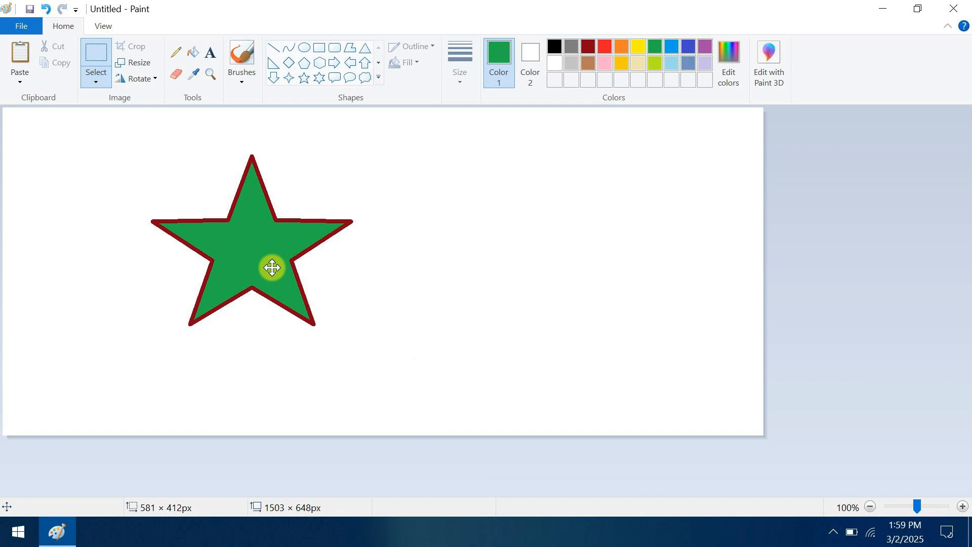
drag(272, 268, 245, 292)
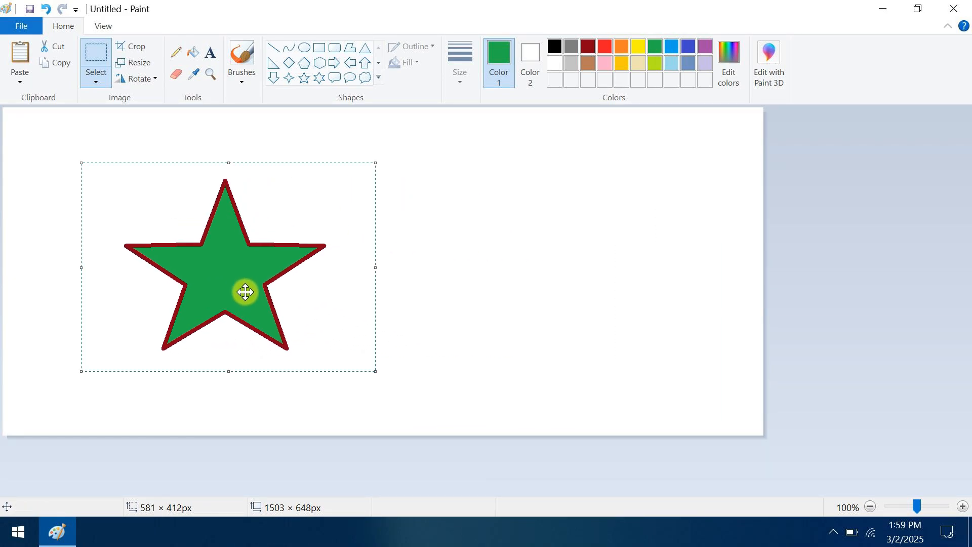
Set Color 2 to turquoise and move the selected star up and to the right
click(526, 68)
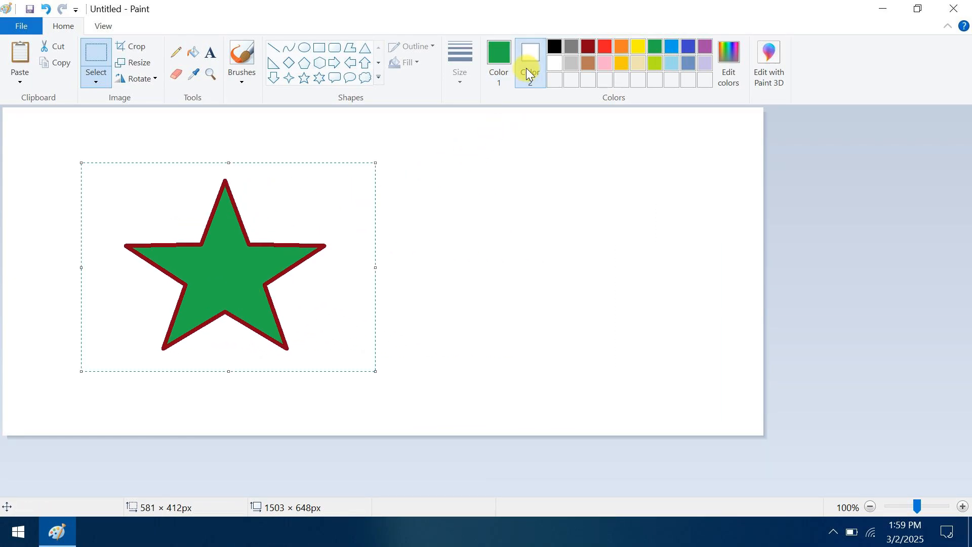
click(669, 45)
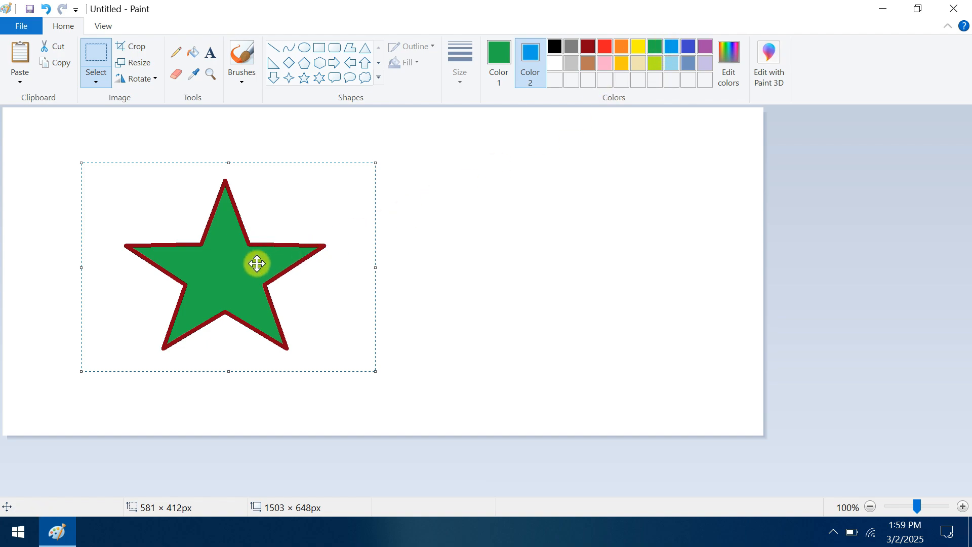
drag(256, 263, 304, 249)
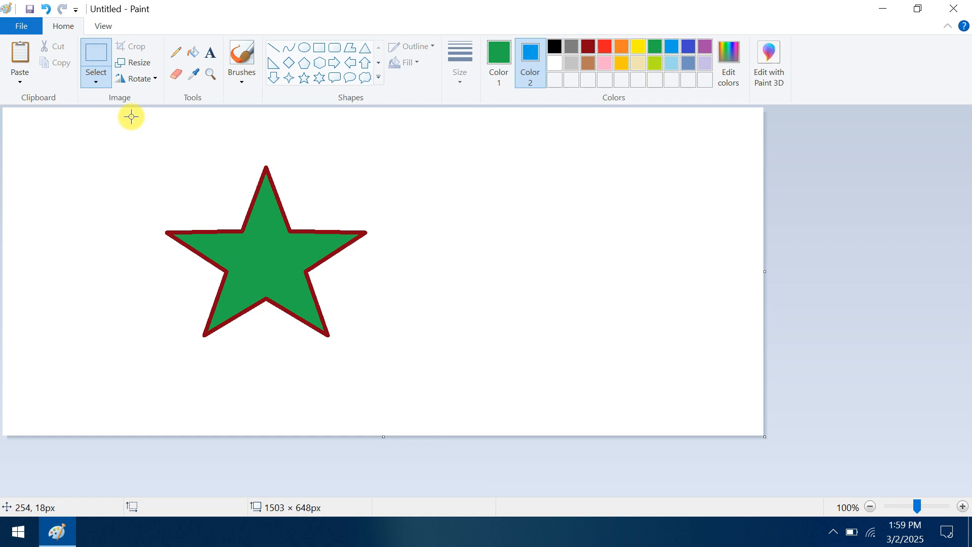
Reselect the star with rectangular selections and shift it a short distance right on the canvas
drag(131, 117, 393, 360)
mouse_move(286, 229)
mouse_down()
mouse_move(533, 255)
mouse_move(321, 326)
mouse_move(265, 283)
mouse_move(297, 238)
mouse_move(276, 228)
mouse_up()
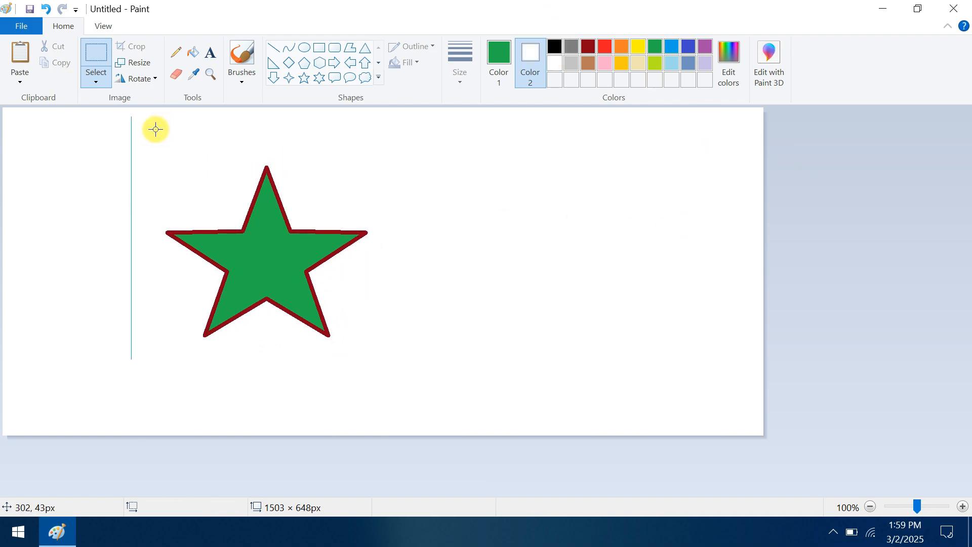
drag(154, 126, 424, 341)
drag(267, 256, 302, 256)
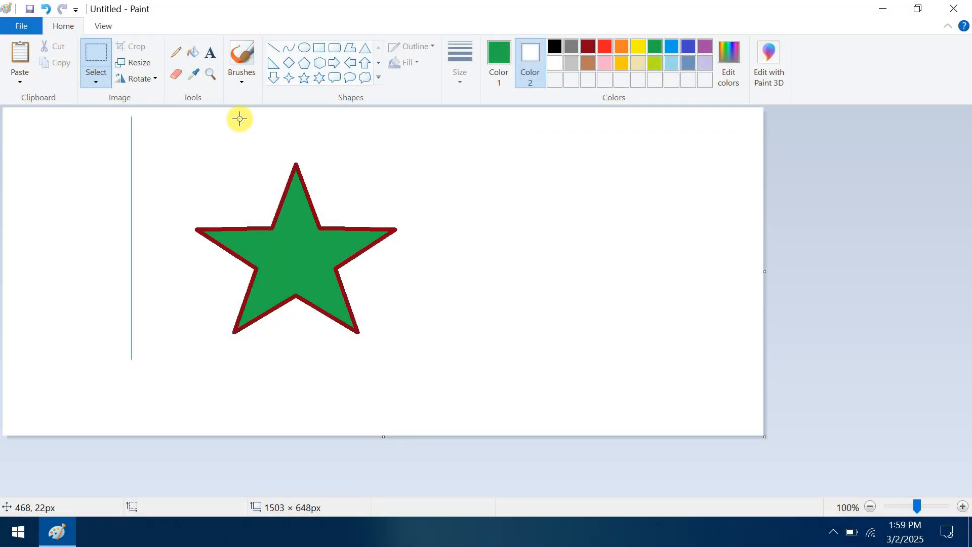
Outline the upper part of the star with a free-form selection and move that piece to the canvas's right side
click(96, 80)
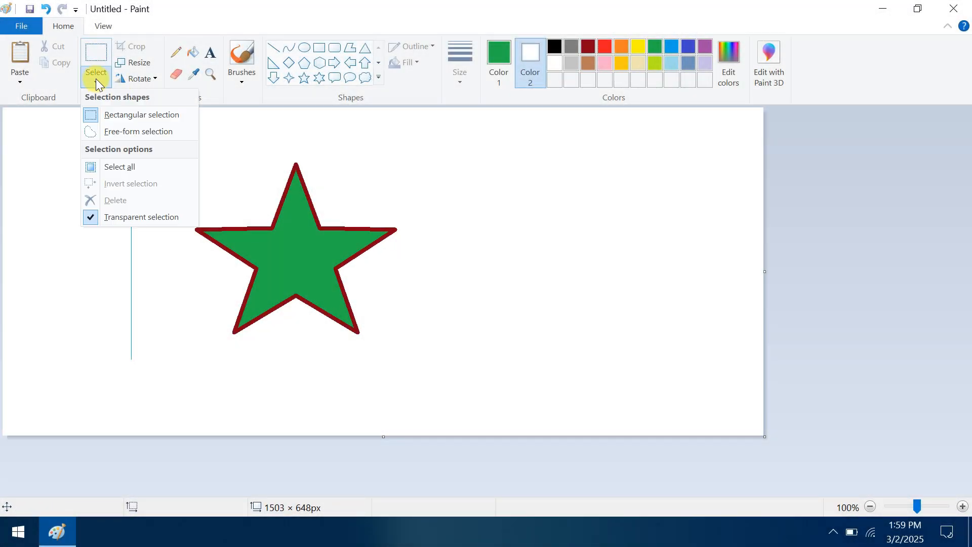
click(161, 132)
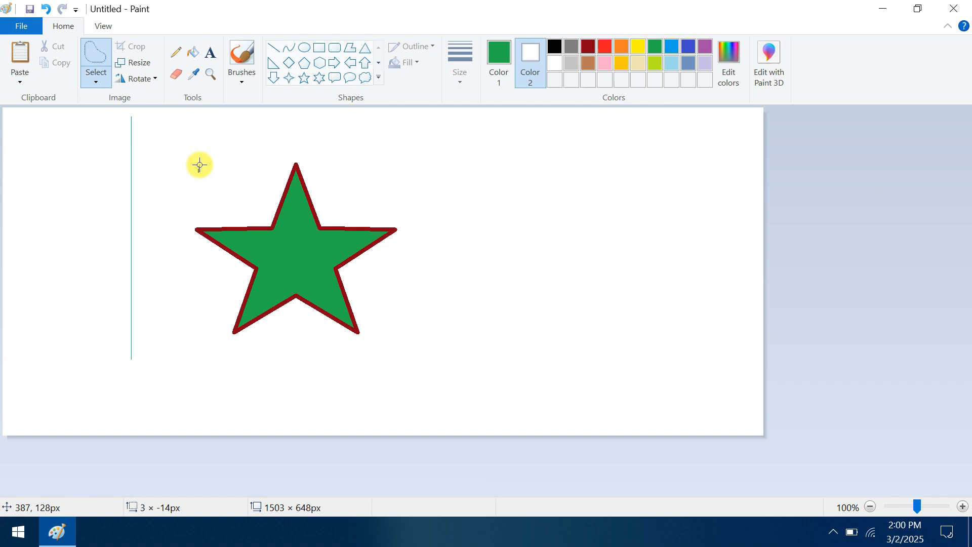
mouse_move(199, 165)
mouse_down()
mouse_move(356, 206)
mouse_move(212, 263)
mouse_move(202, 156)
mouse_up()
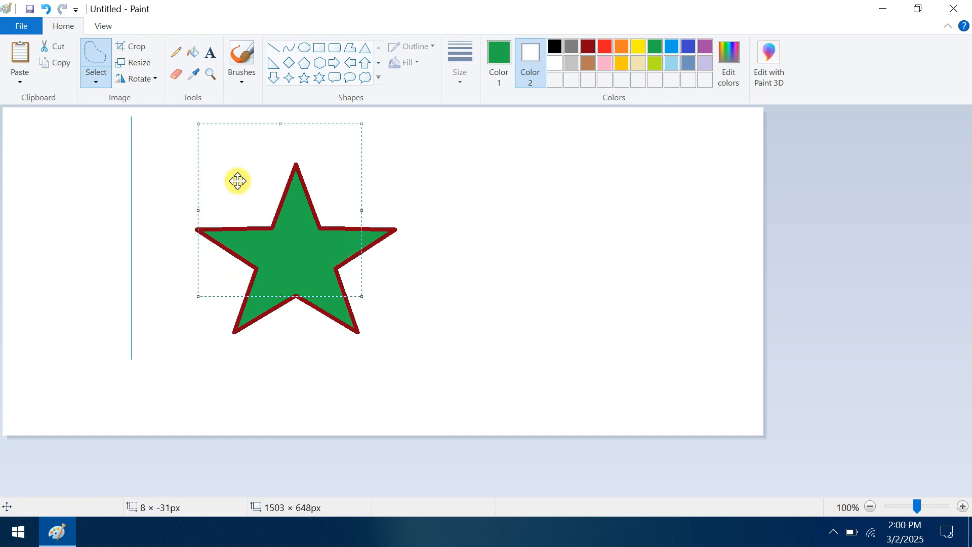
drag(267, 197, 647, 238)
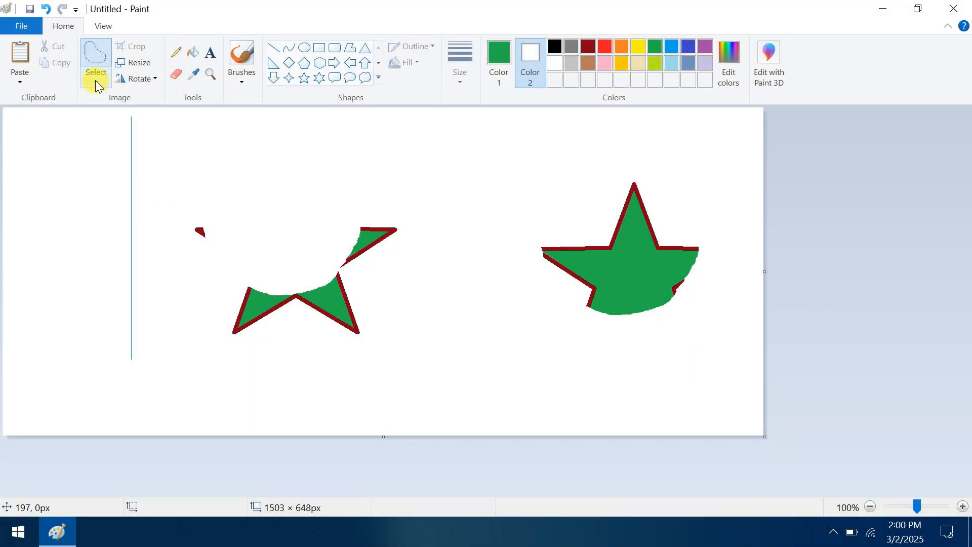
Select the entire canvas content and move it down and to the left
click(96, 82)
click(130, 168)
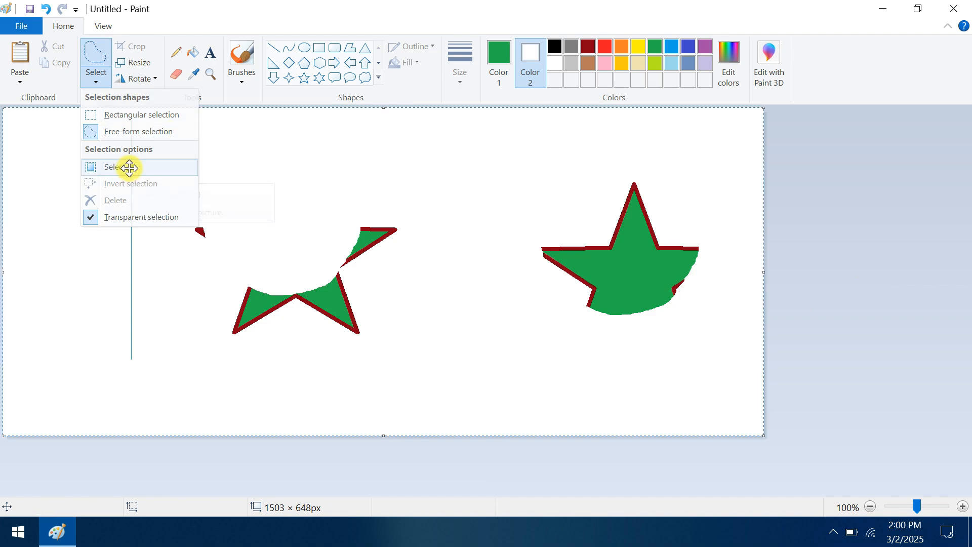
drag(432, 212, 321, 247)
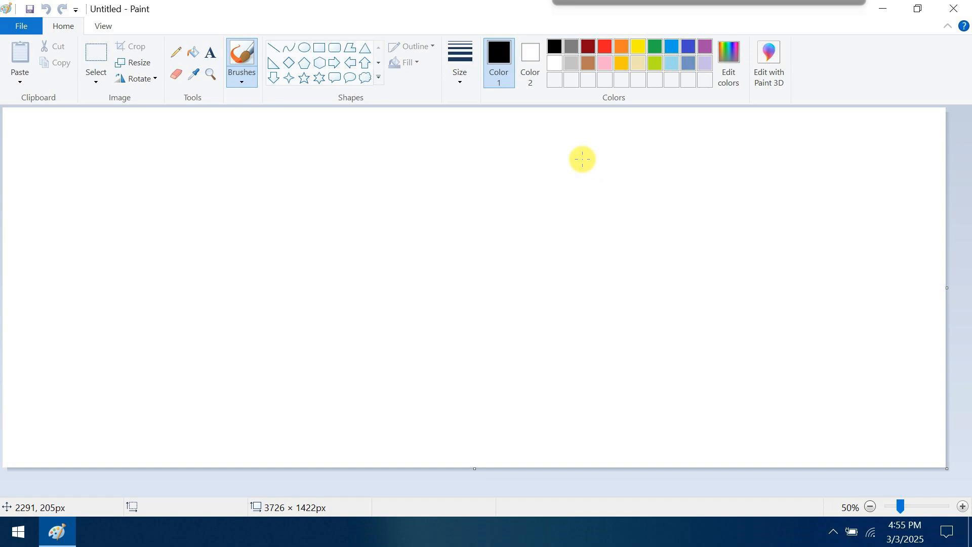
Draw two black-outlined hexagons side by side, the second about 809 × 805 px
click(318, 63)
drag(281, 173, 475, 363)
drag(523, 175, 729, 379)
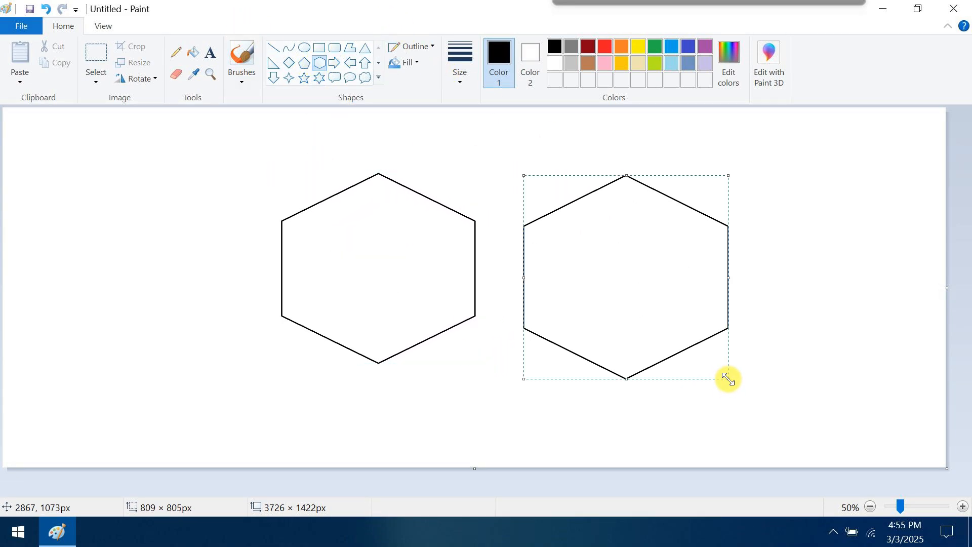
Fill the left hexagon with yellow and the right hexagon with red
click(193, 52)
click(639, 46)
click(405, 232)
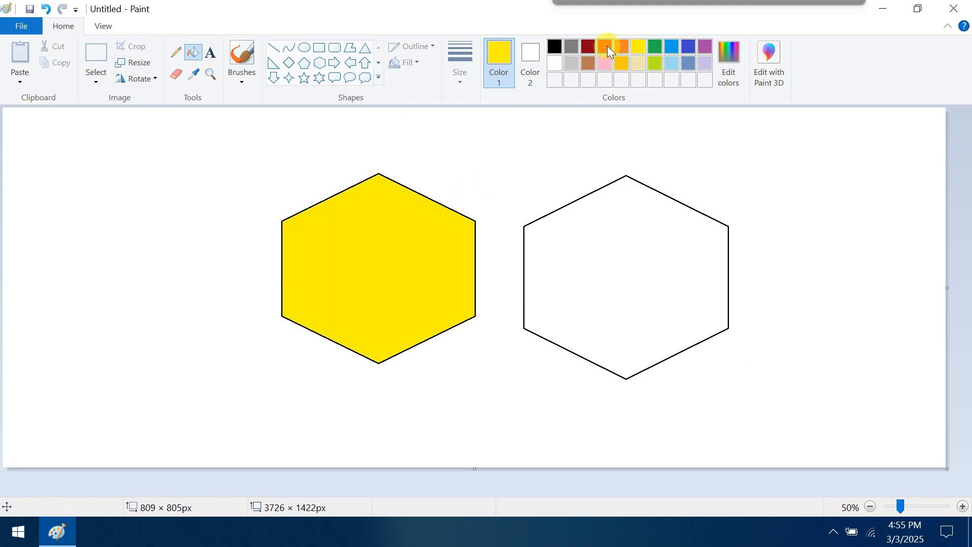
click(606, 46)
click(627, 254)
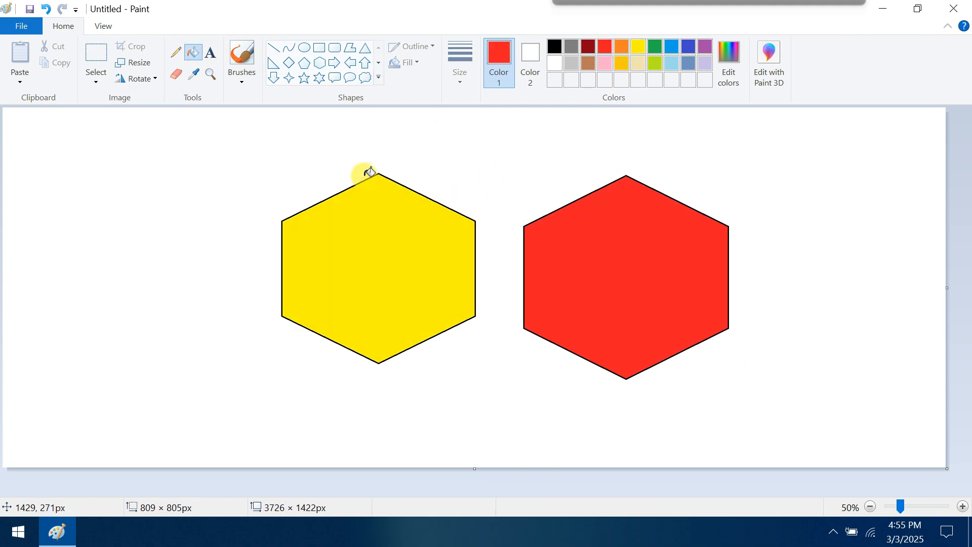
Turn on transparent selection, select the yellow hexagon with a rectangular selection and move it over the red hexagon
click(95, 75)
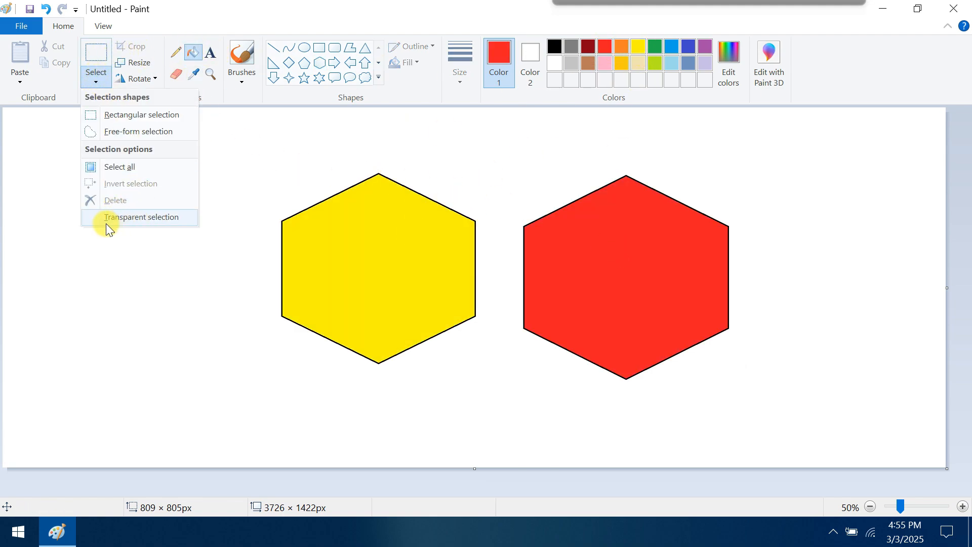
click(152, 216)
click(93, 83)
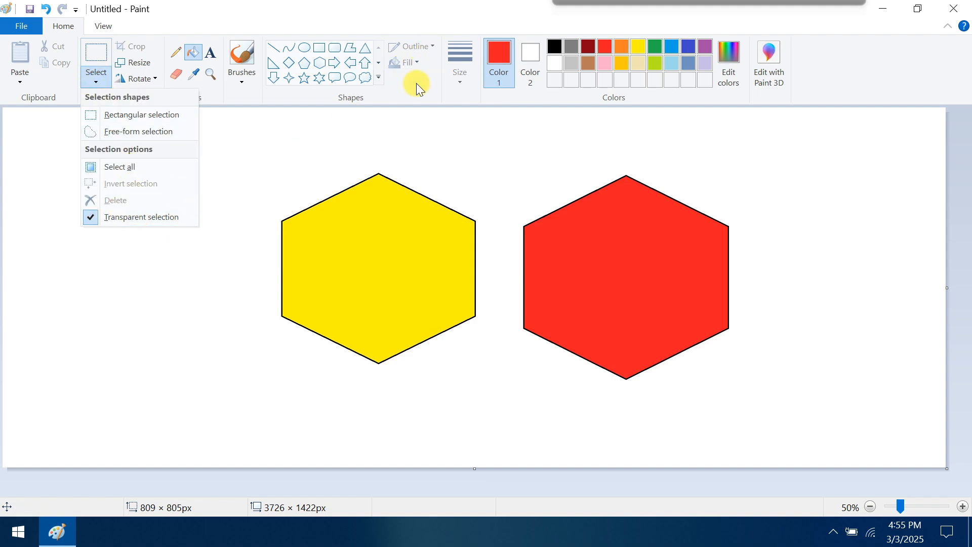
click(128, 115)
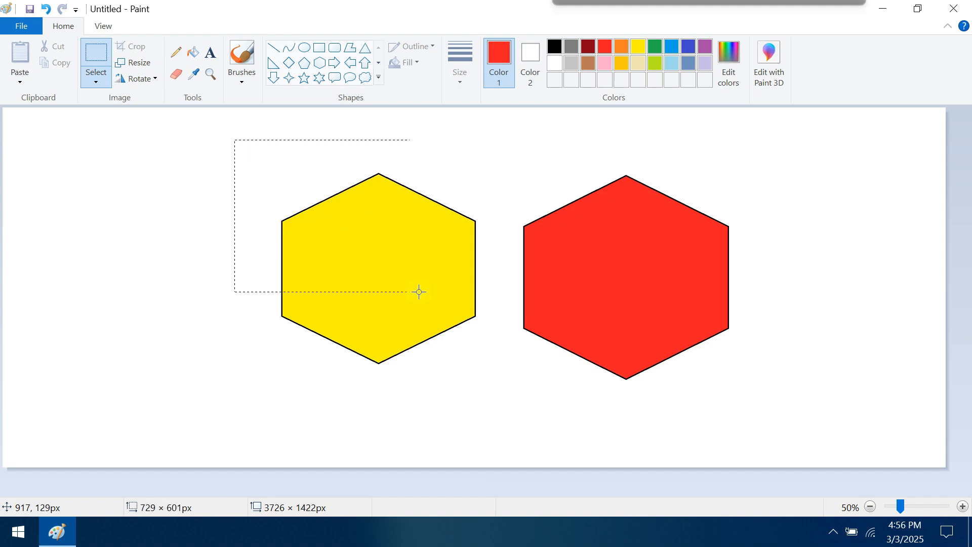
drag(419, 291, 497, 393)
drag(407, 307, 609, 337)
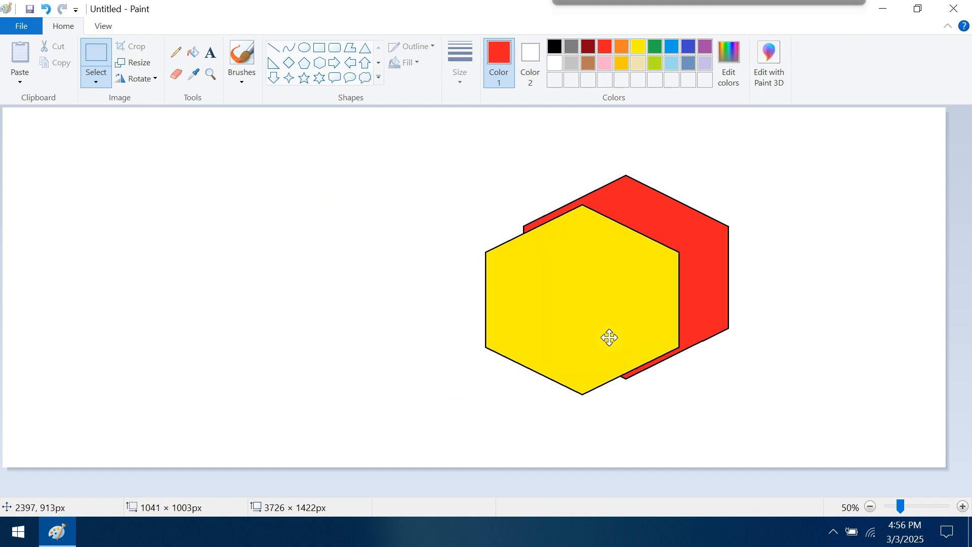
Move the yellow hexagon back to the left, and reposition the red hexagon slightly using a rectangular selection
drag(582, 269, 419, 289)
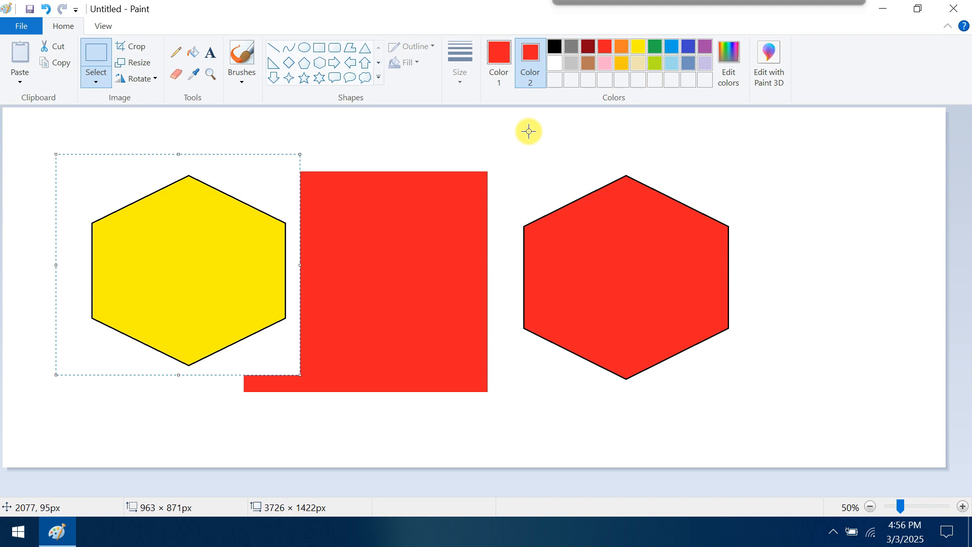
drag(506, 158, 752, 395)
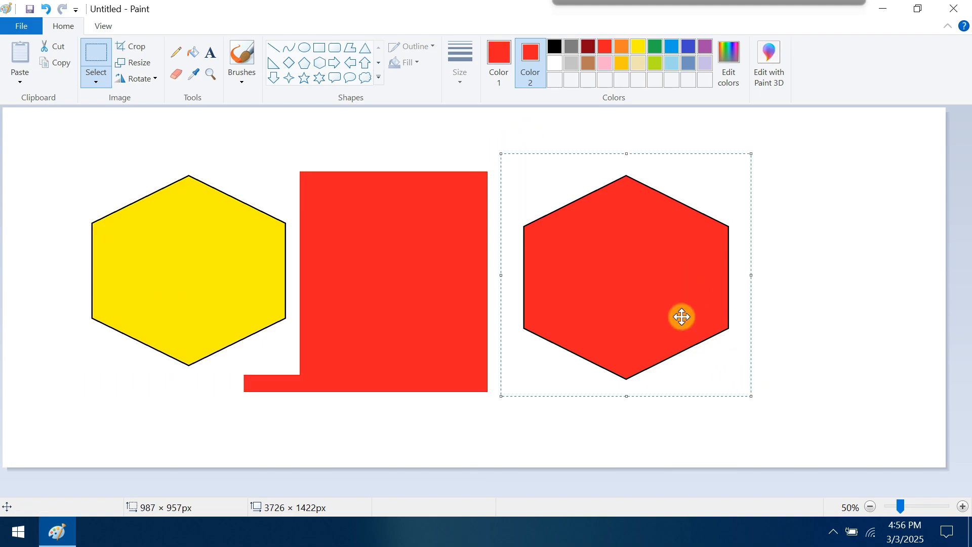
mouse_move(679, 317)
mouse_down()
mouse_move(516, 327)
mouse_move(495, 317)
mouse_move(597, 317)
mouse_move(520, 326)
mouse_move(461, 315)
mouse_move(584, 302)
mouse_move(686, 310)
mouse_up()
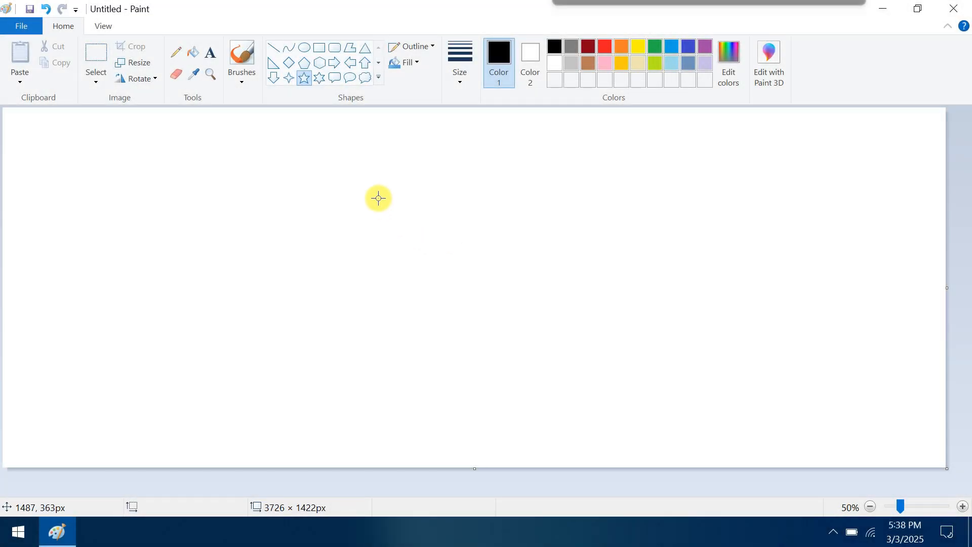
Draw a black five-point star about 615 × 597 px near the canvas center and fill it with orange
drag(377, 194, 533, 345)
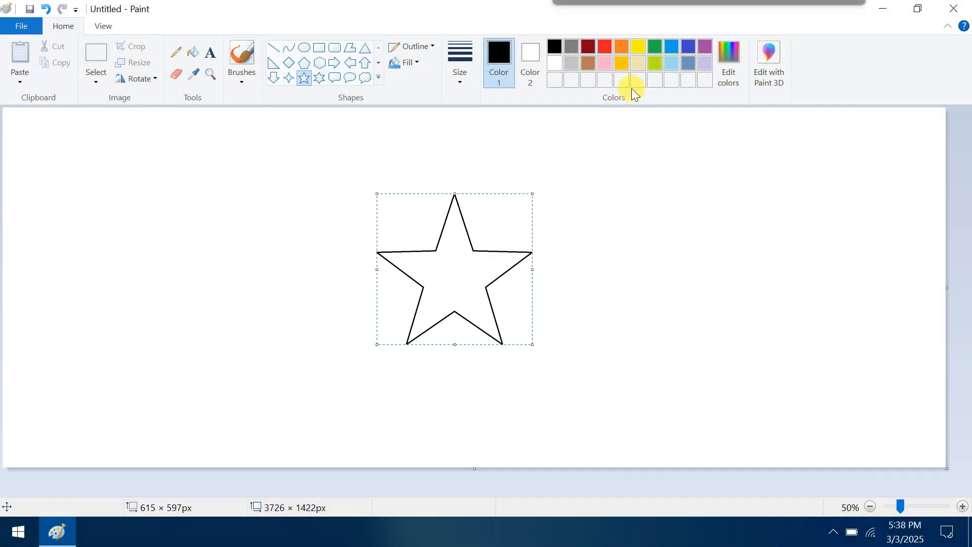
click(193, 52)
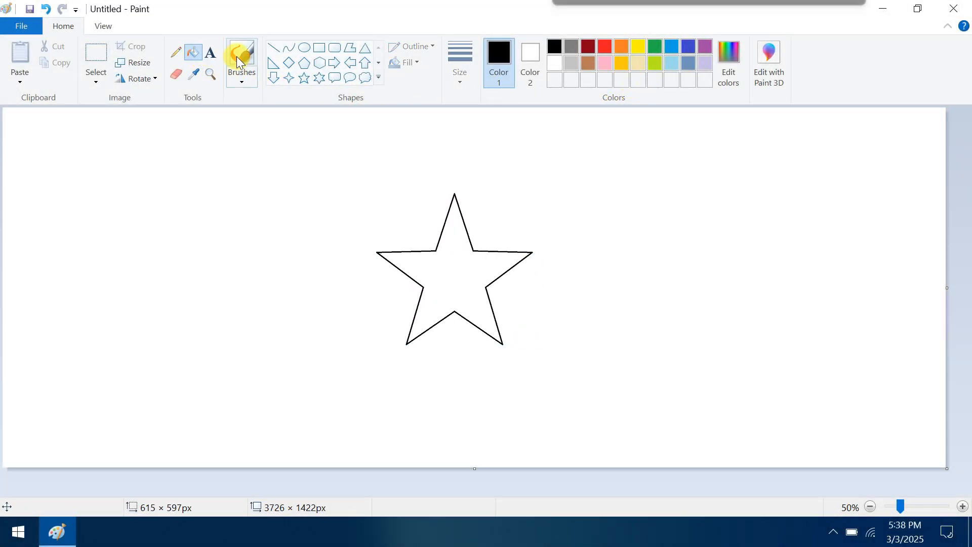
click(468, 278)
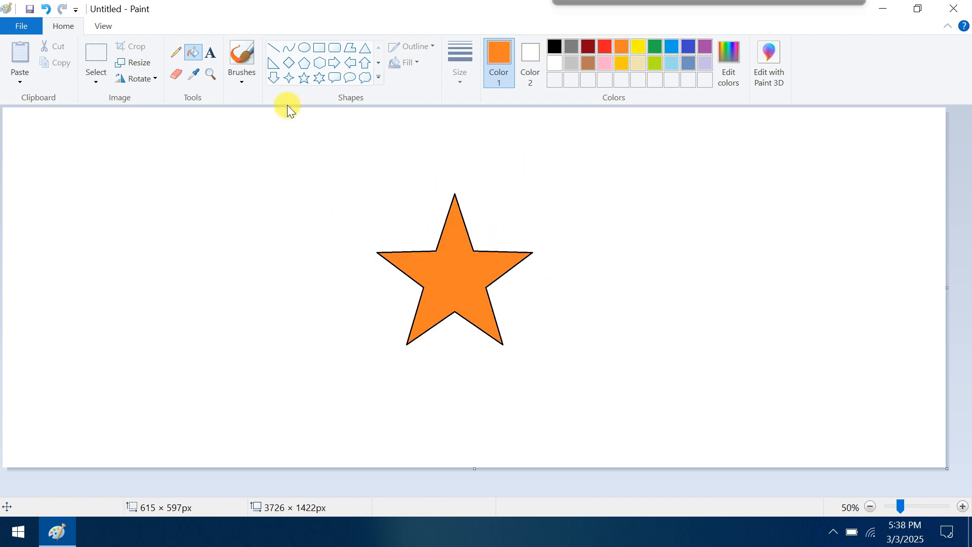
Draw an orange-outlined six-point star about 423 × 451 px at the canvas's upper right and fill it with red
click(320, 77)
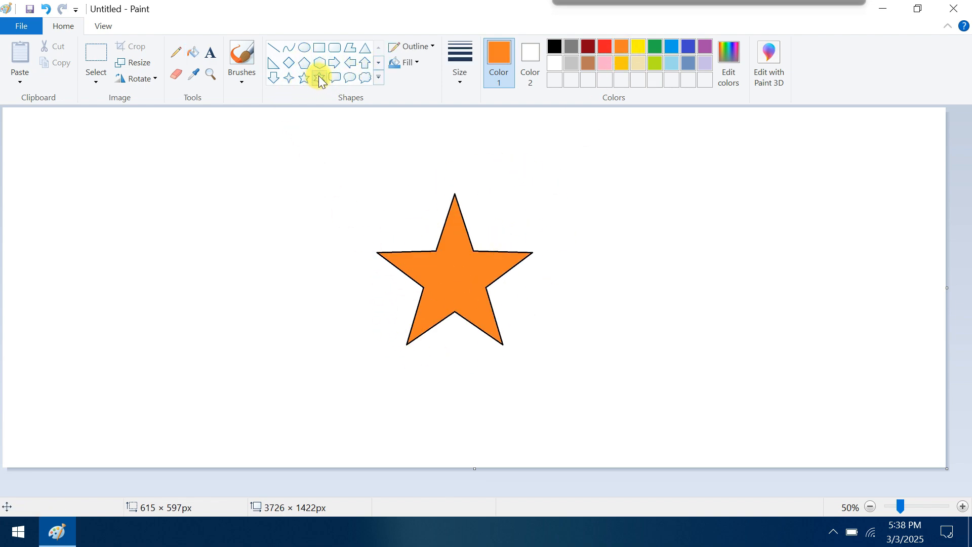
drag(690, 151, 797, 265)
click(193, 52)
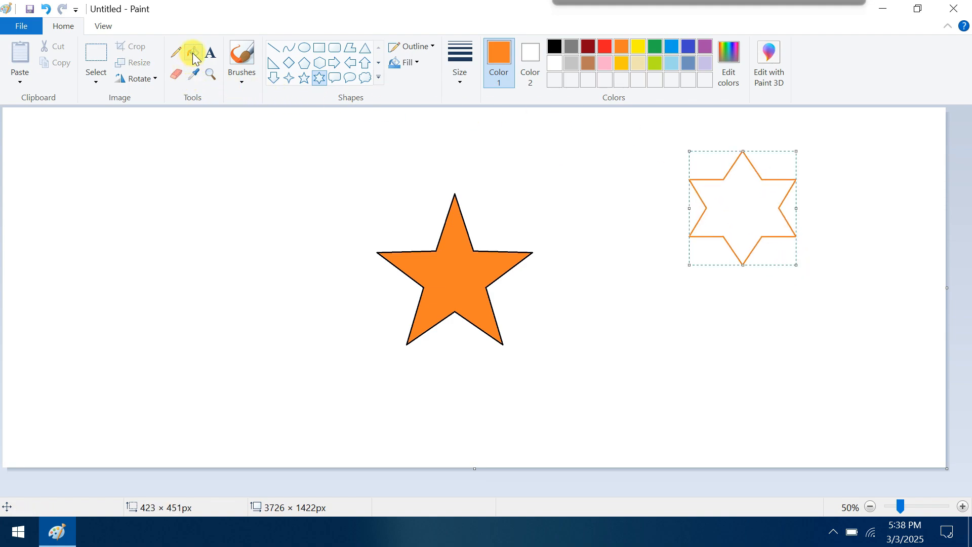
click(605, 46)
click(747, 207)
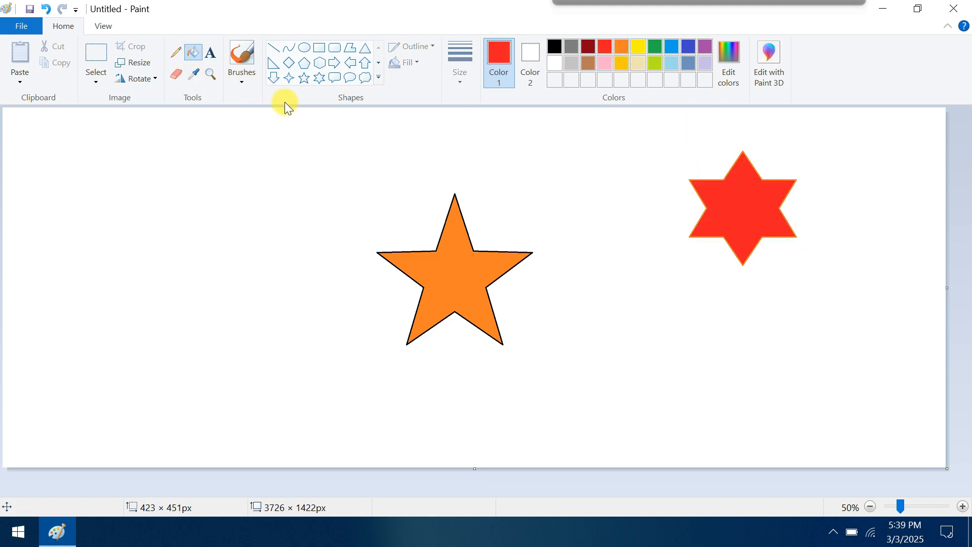
Draw seven red-outlined hexagons of various sizes on both sides of the orange star
click(319, 63)
drag(85, 199, 207, 310)
drag(204, 173, 294, 249)
drag(123, 342, 211, 398)
drag(623, 327, 717, 401)
drag(629, 172, 769, 280)
drag(858, 284, 915, 385)
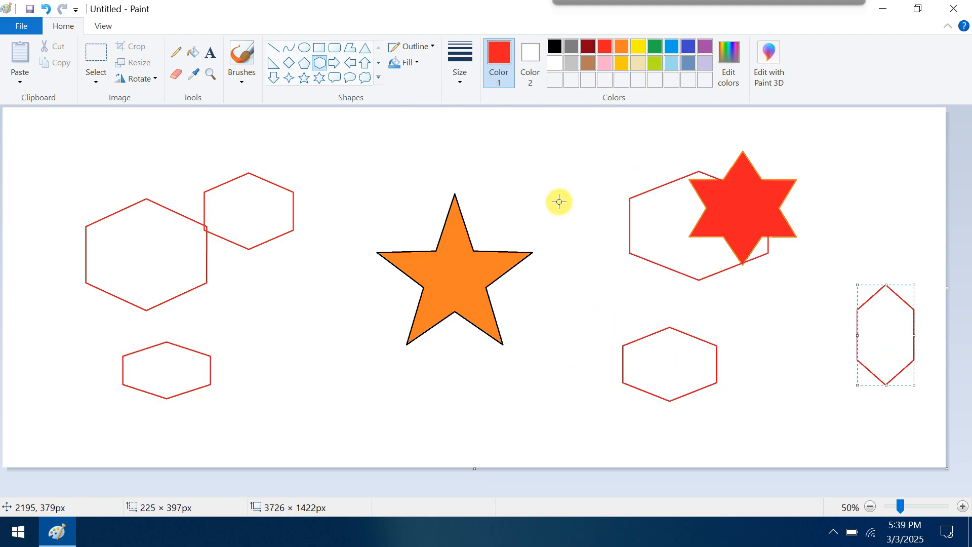
drag(85, 151, 144, 206)
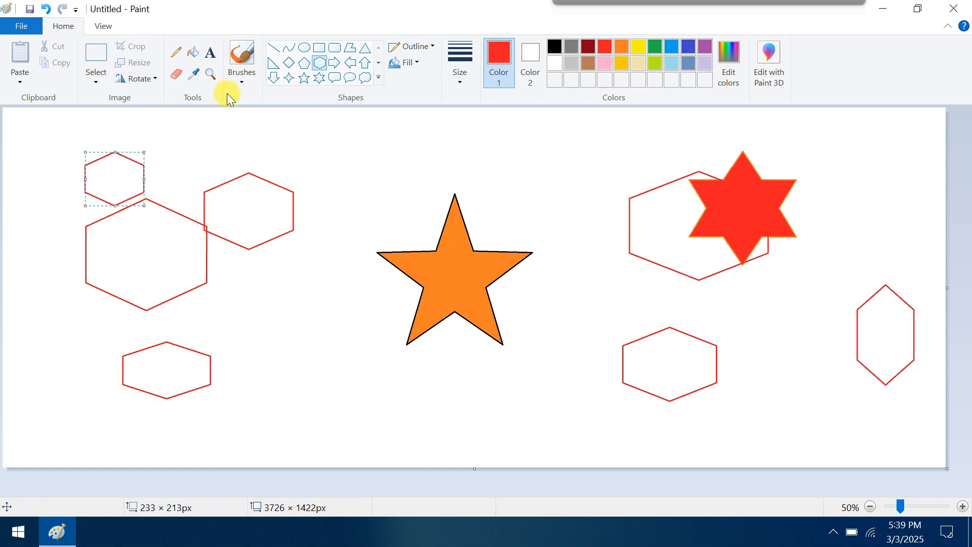
Select the orange star with a rectangular selection, invert the selection and delete everything around the star
click(101, 84)
click(127, 114)
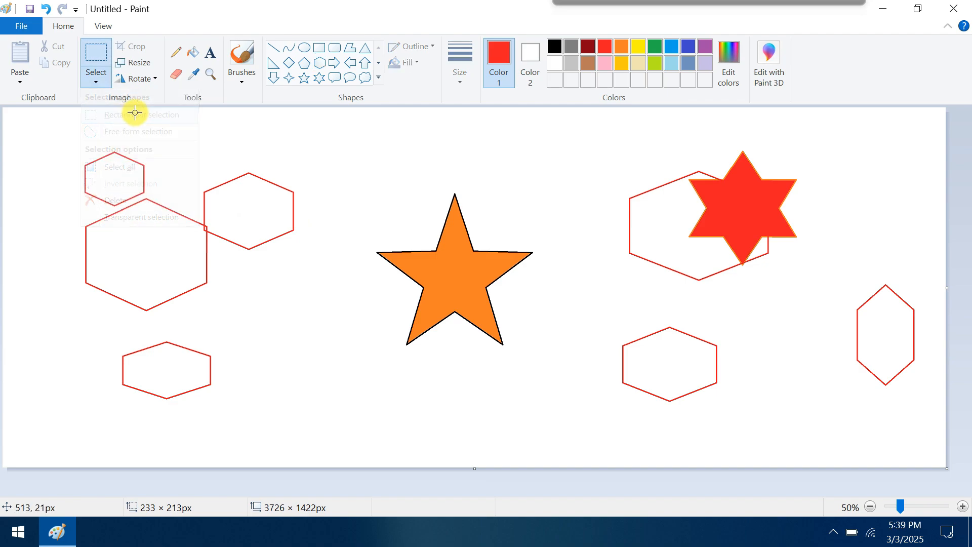
drag(347, 181, 559, 370)
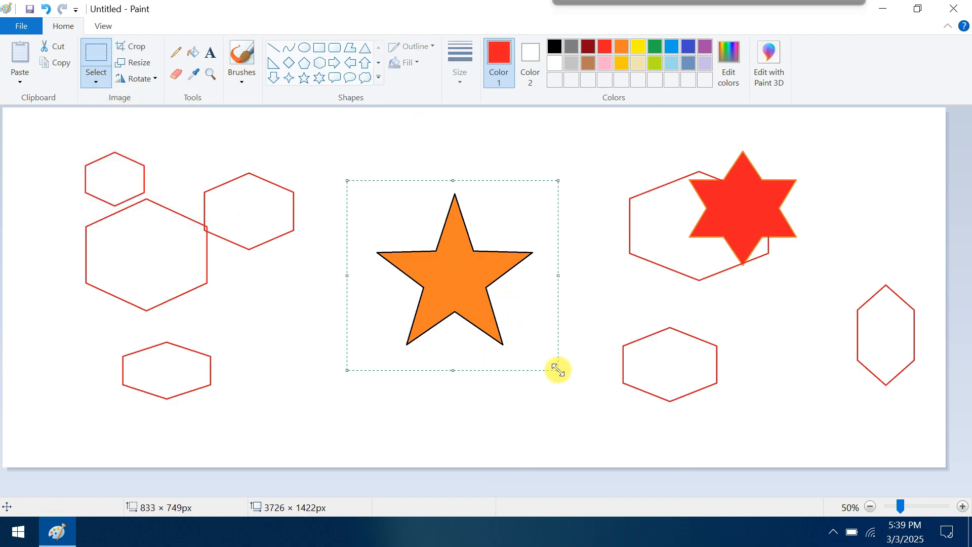
click(98, 81)
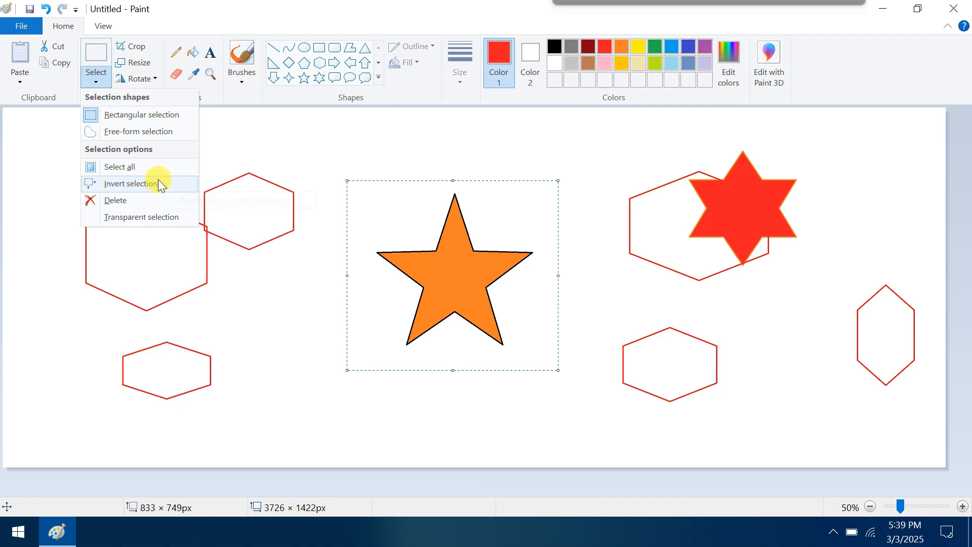
click(133, 184)
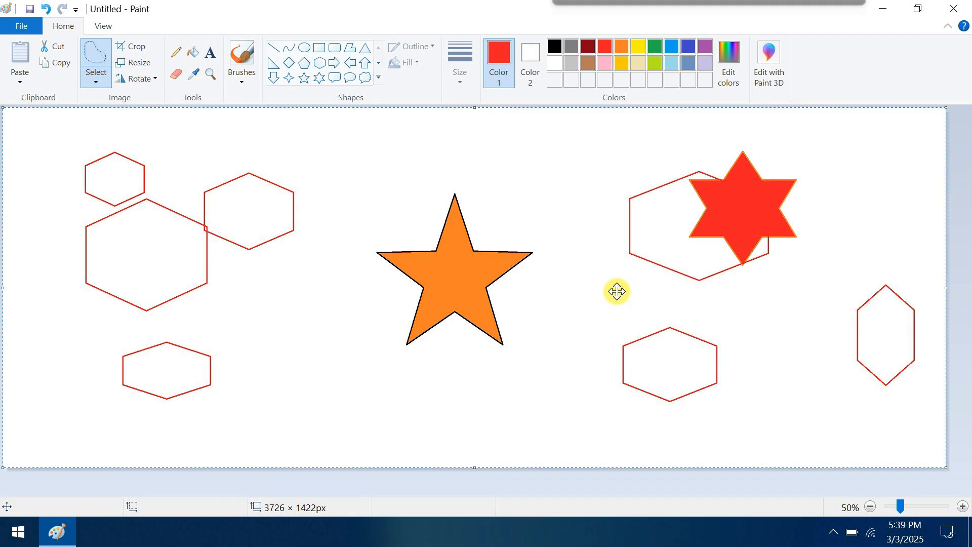
key(Delete)
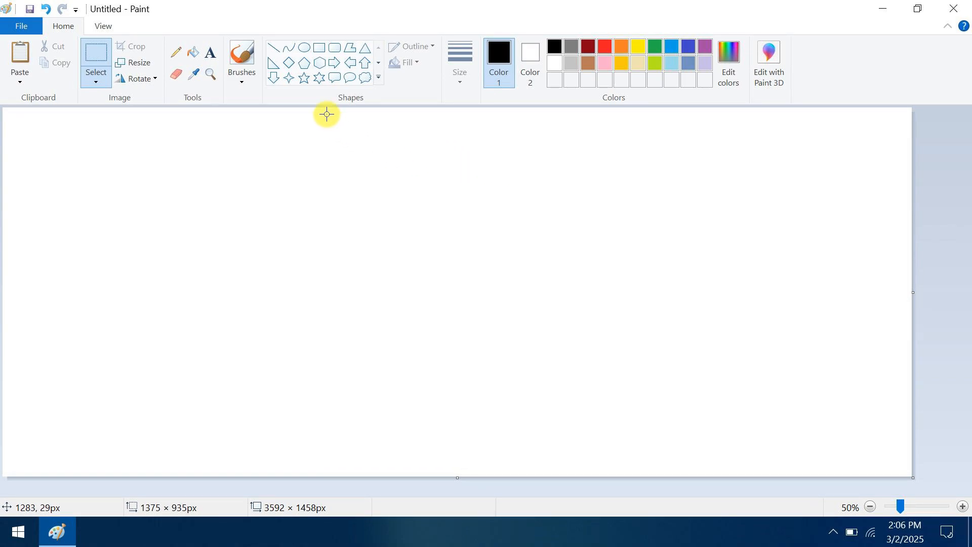
Draw a black four-point star about 777 × 731 px in the middle of the canvas
click(289, 79)
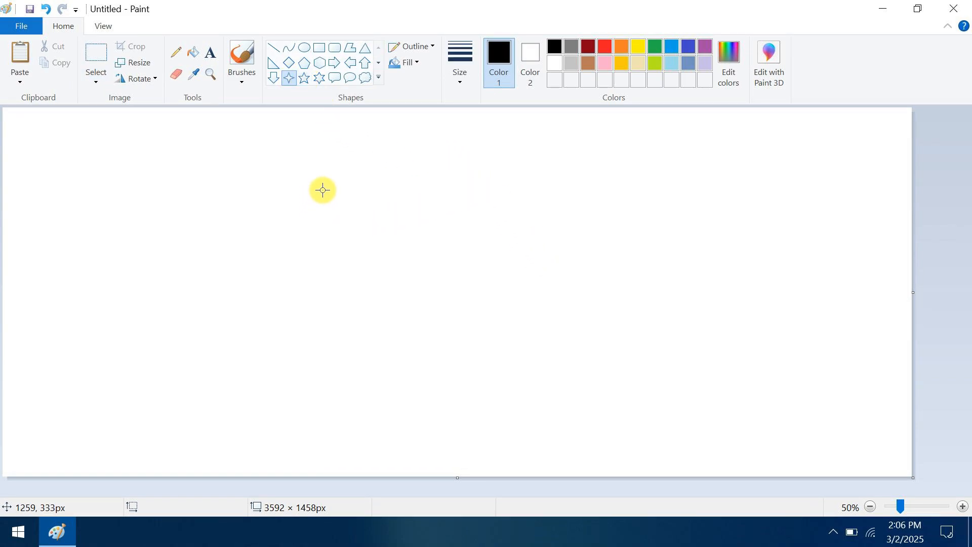
mouse_move(385, 192)
mouse_down()
mouse_move(562, 378)
mouse_move(582, 378)
mouse_up()
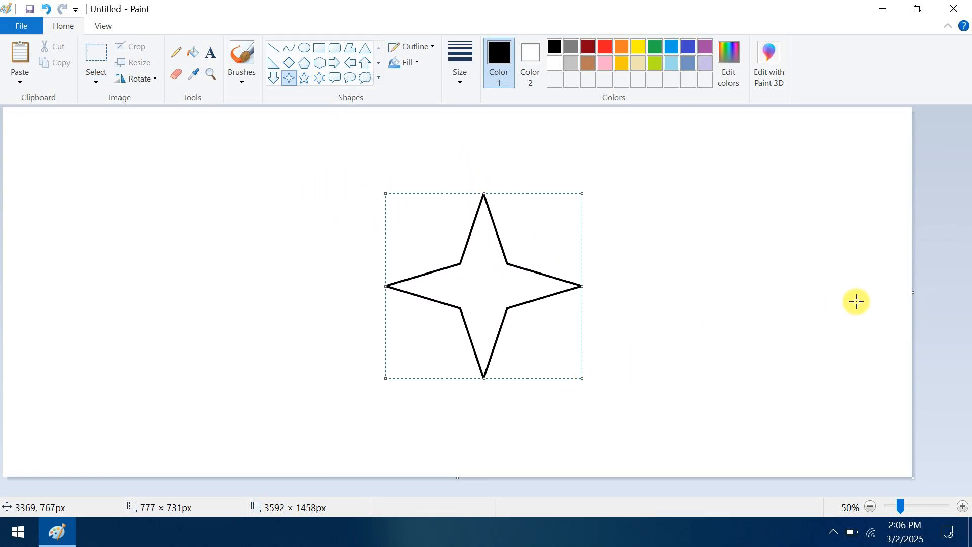
click(929, 311)
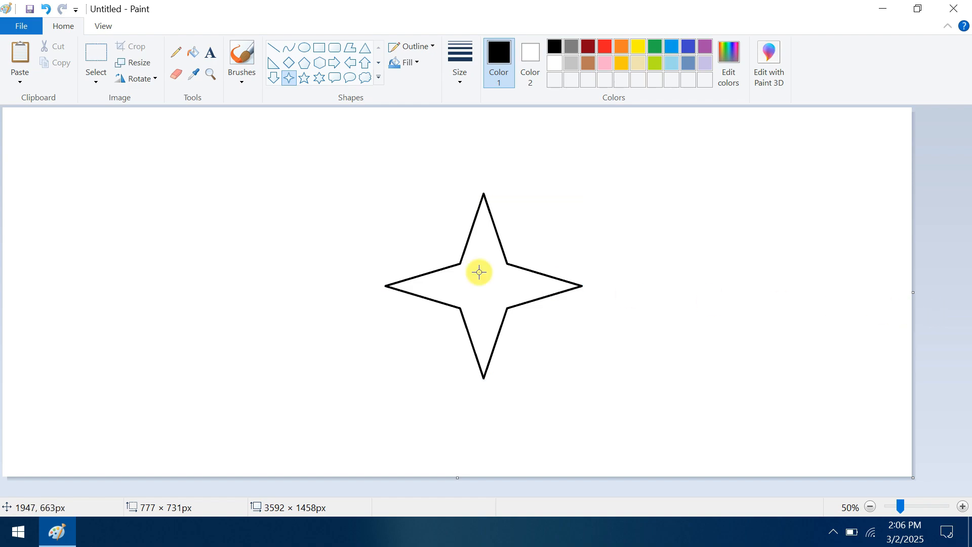
Select the four-point star, resize it to 150 percent with the aspect ratio maintained, and move it up and to the left
click(91, 56)
drag(346, 168, 608, 423)
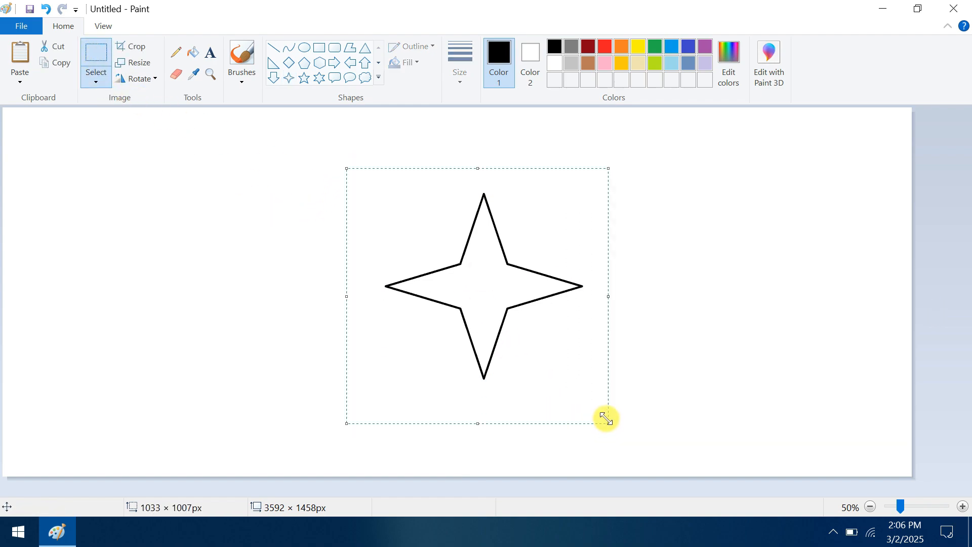
click(134, 63)
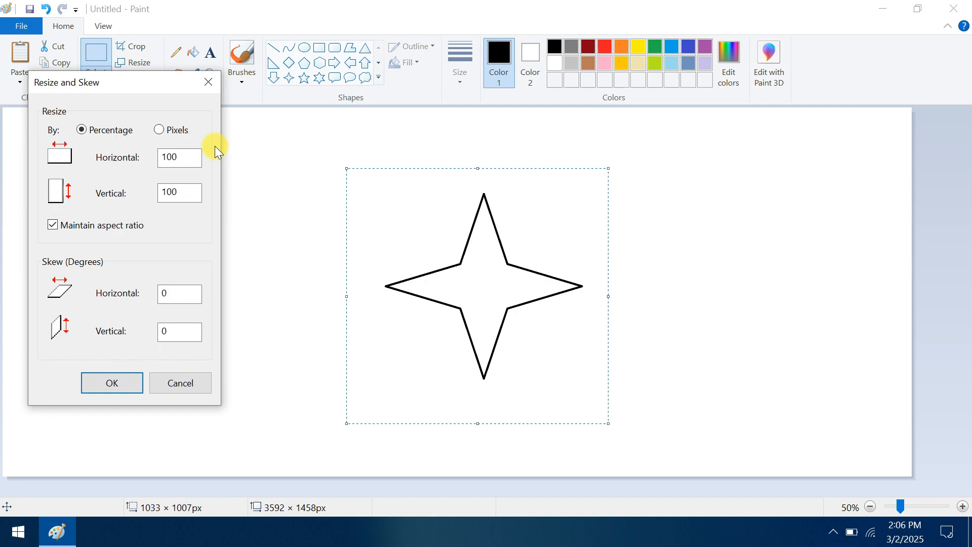
double_click(183, 158)
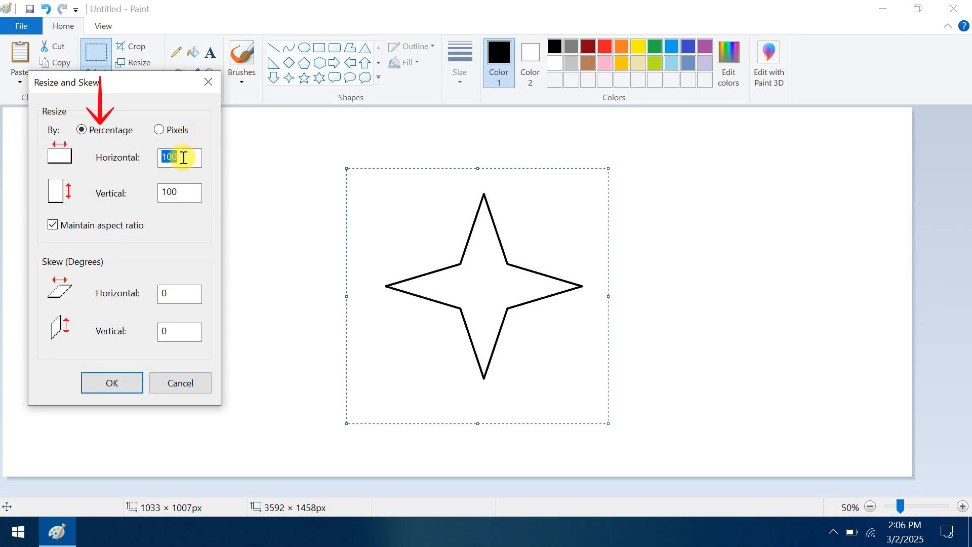
text(1)
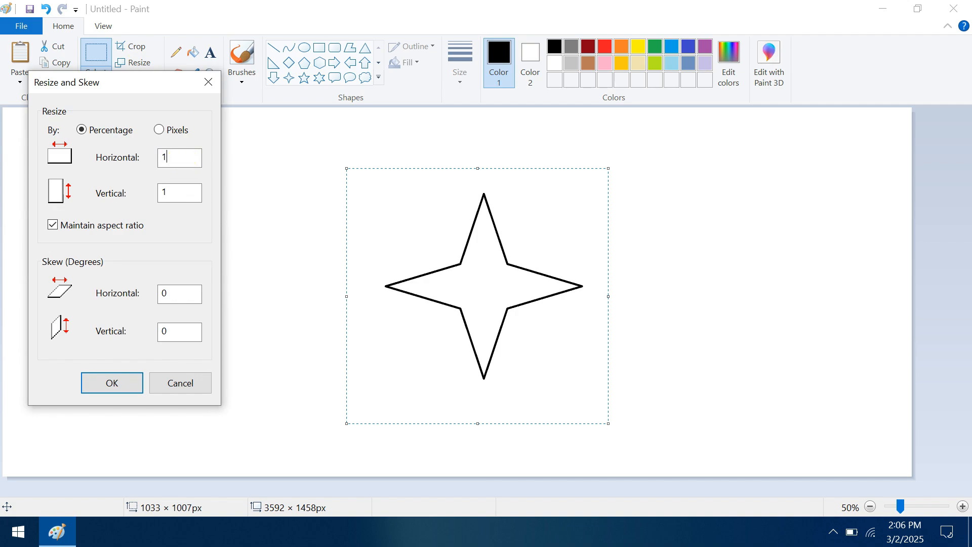
click(116, 382)
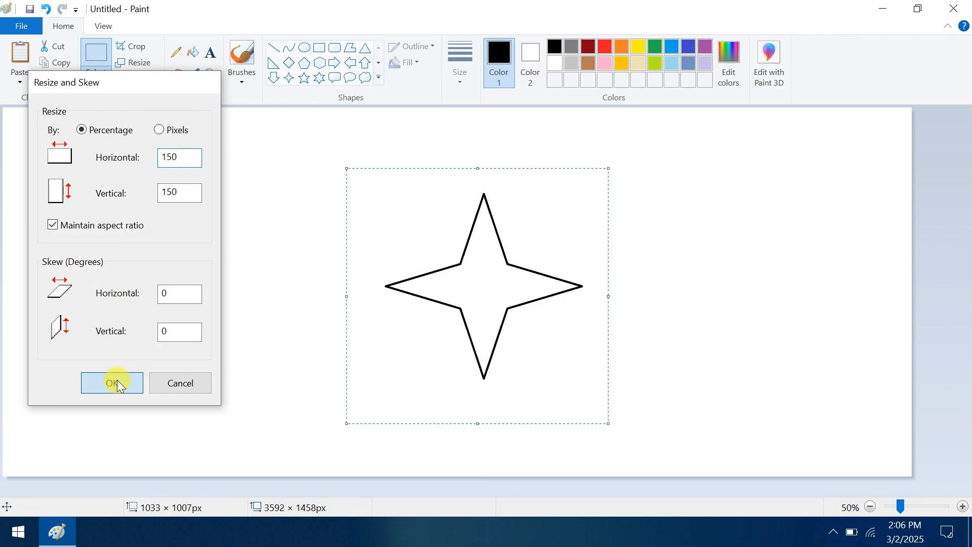
drag(576, 417, 486, 358)
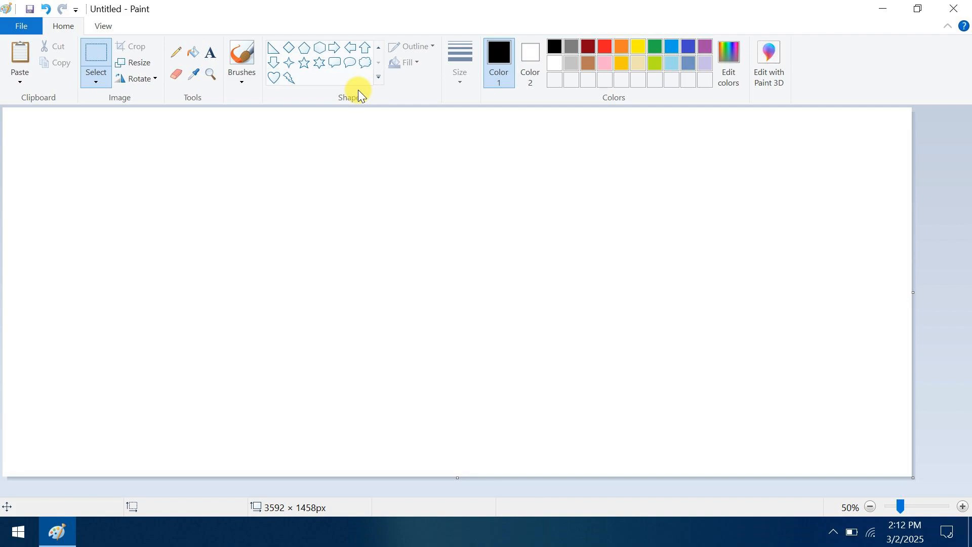
Draw a rounded rectangular callout about 719 × 403 px left of the canvas center and activate rectangular selection
click(333, 63)
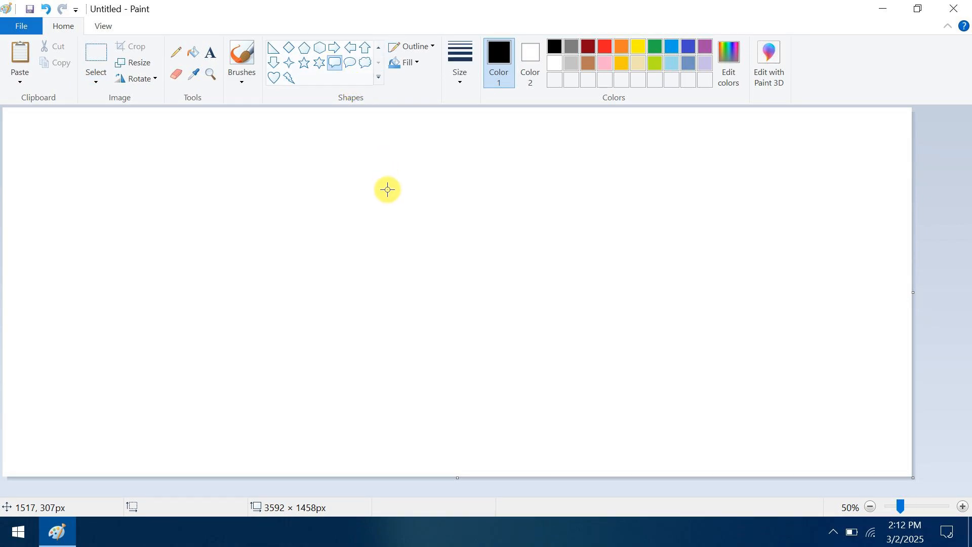
drag(318, 223, 499, 325)
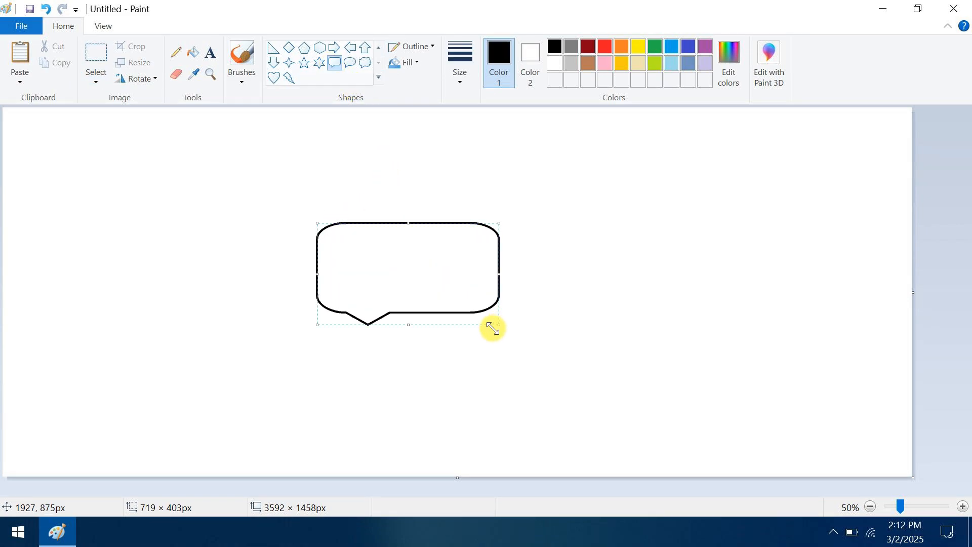
click(95, 62)
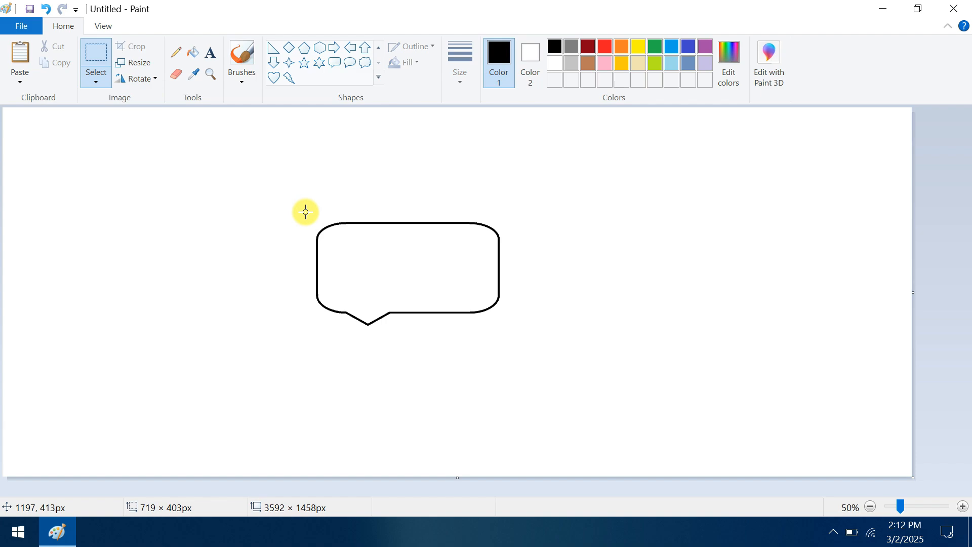
Select the rounded callout with a rectangle about 887 × 513 px and skew it horizontally by 50 degrees
drag(301, 213, 528, 344)
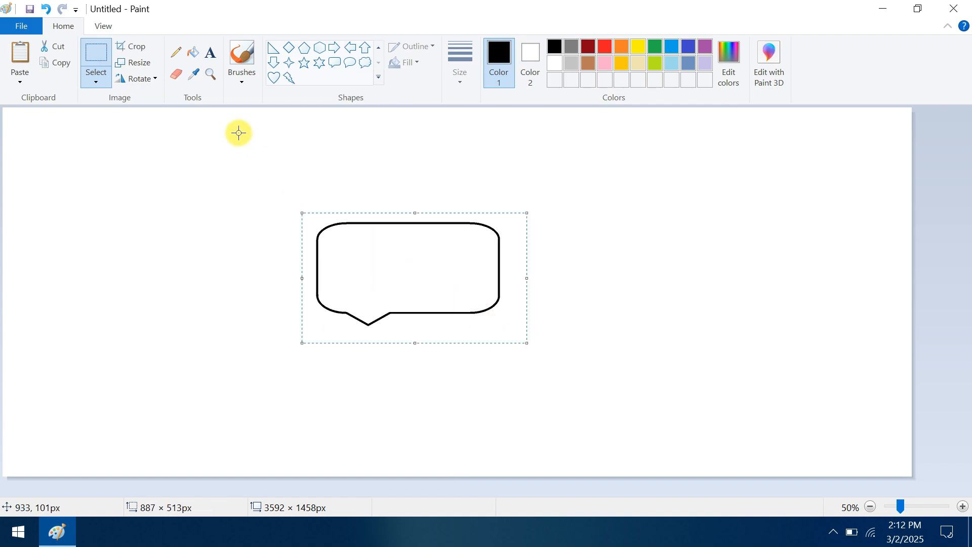
click(144, 62)
click(189, 287)
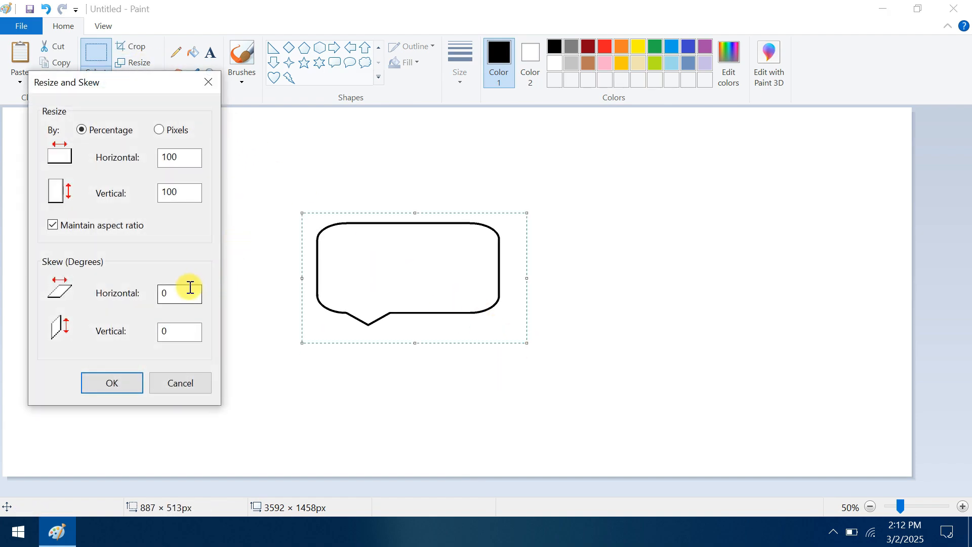
text(50)
click(98, 380)
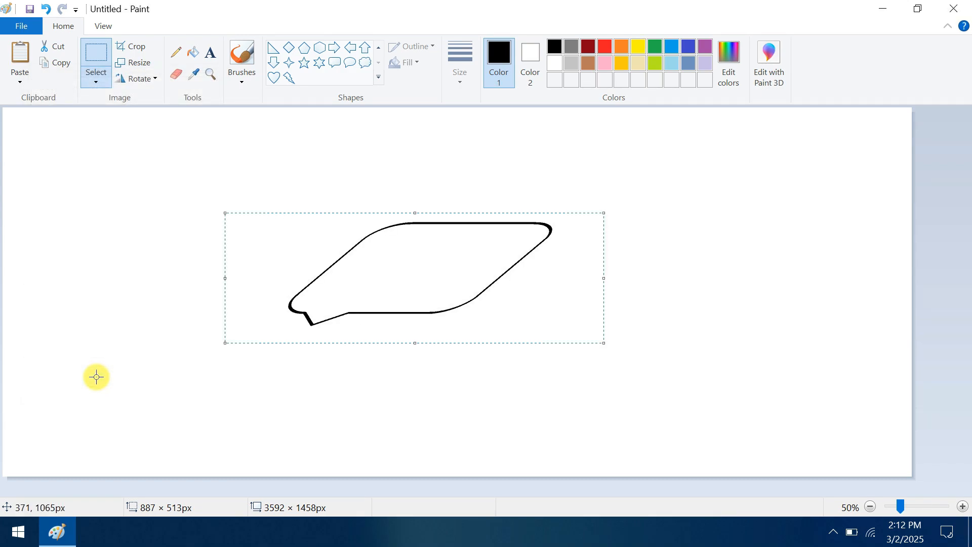
Rotate the skewed callout selection 90° to the left and shorten its height from the lower edge
click(135, 81)
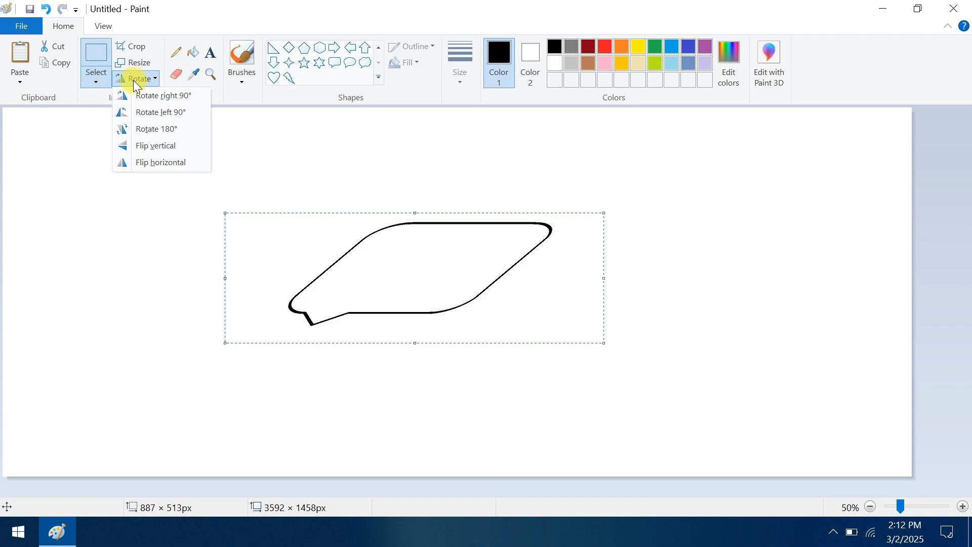
click(166, 112)
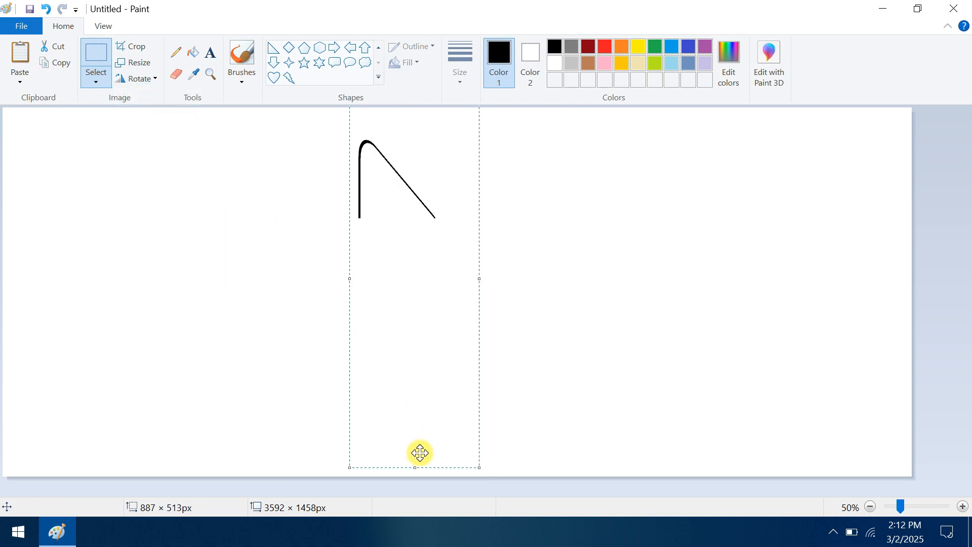
drag(415, 467, 412, 384)
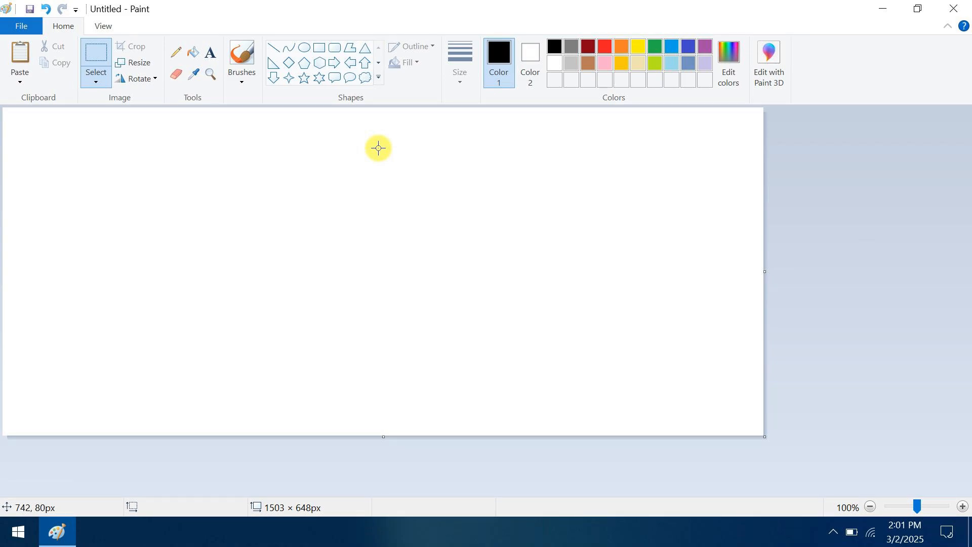
Draw a black rectangle outline about 570 × 381 px in the middle of the canvas
click(318, 53)
drag(273, 160, 561, 353)
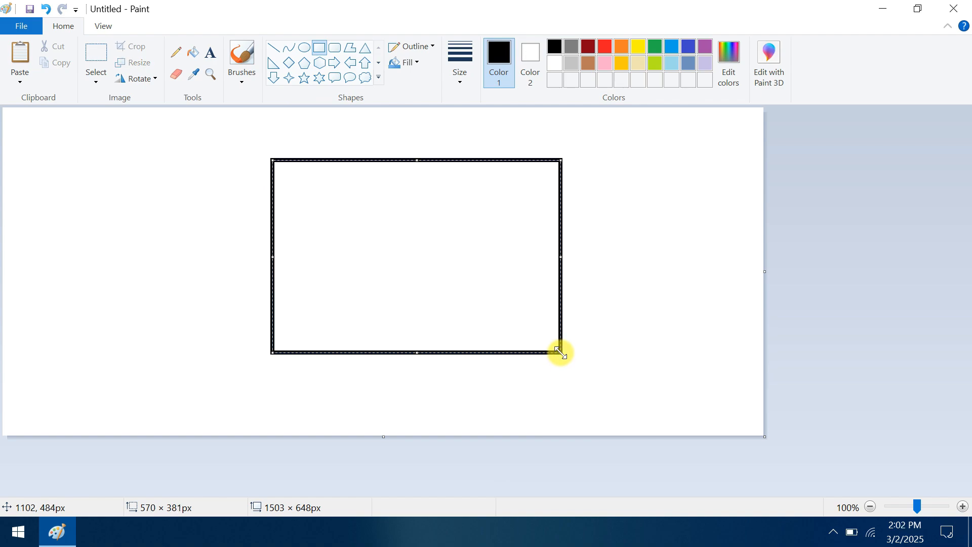
click(237, 153)
Crop the image to an area about 916 × 276 px around the rectangle's upper part and undo the crop
click(96, 80)
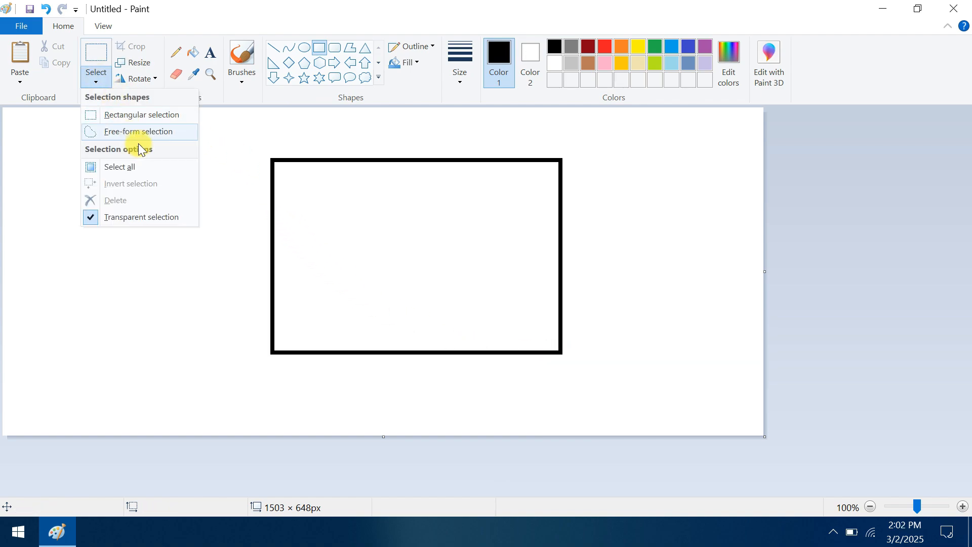
click(134, 115)
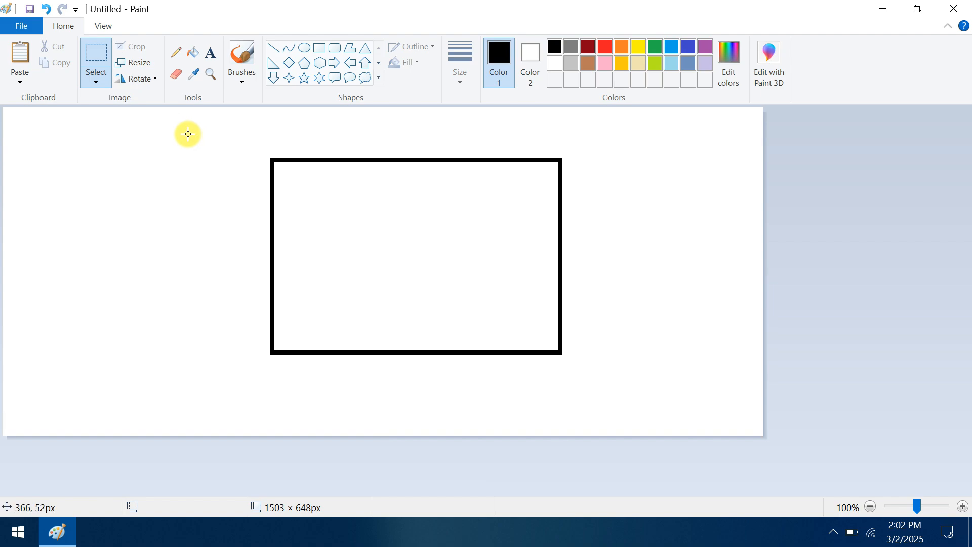
drag(188, 134, 651, 274)
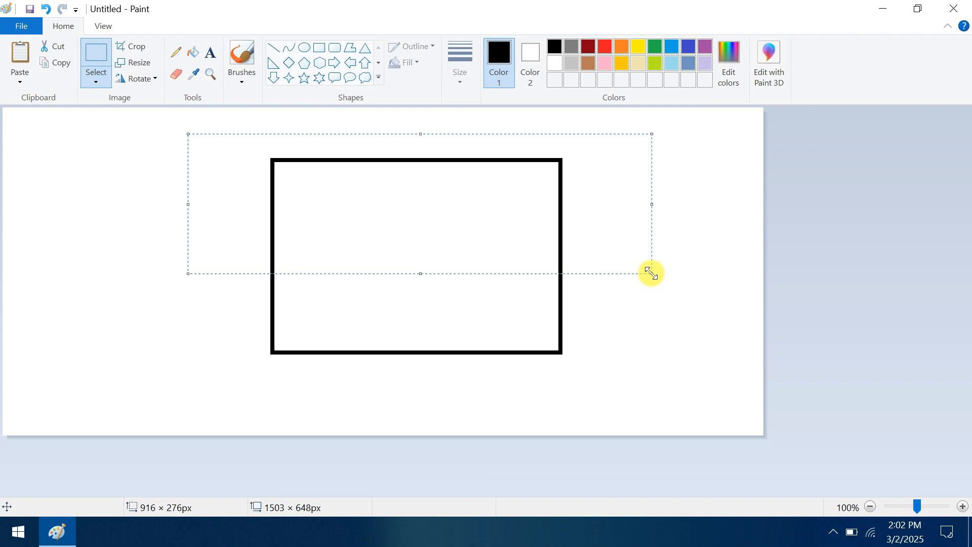
click(135, 46)
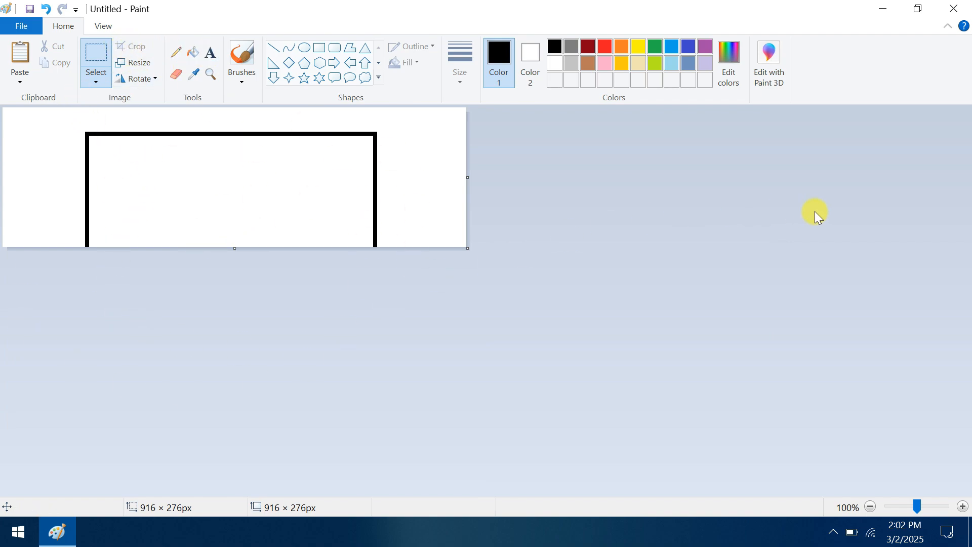
click(47, 11)
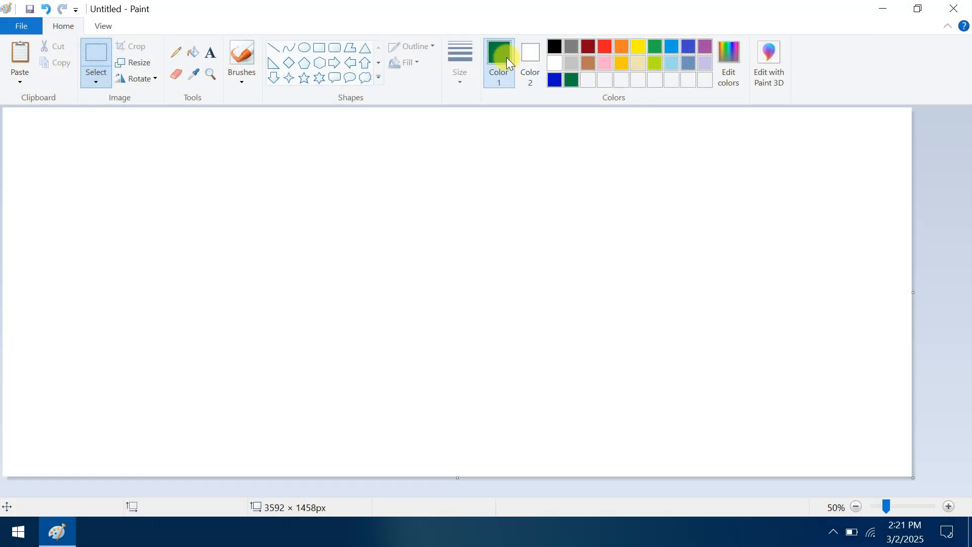
Fill the entire canvas with black
click(555, 46)
click(193, 52)
click(486, 111)
Add the white text "SUBSCRIBER WINICS WORLD" in a text box about 1169 × 309 px in the middle of the canvas
click(211, 52)
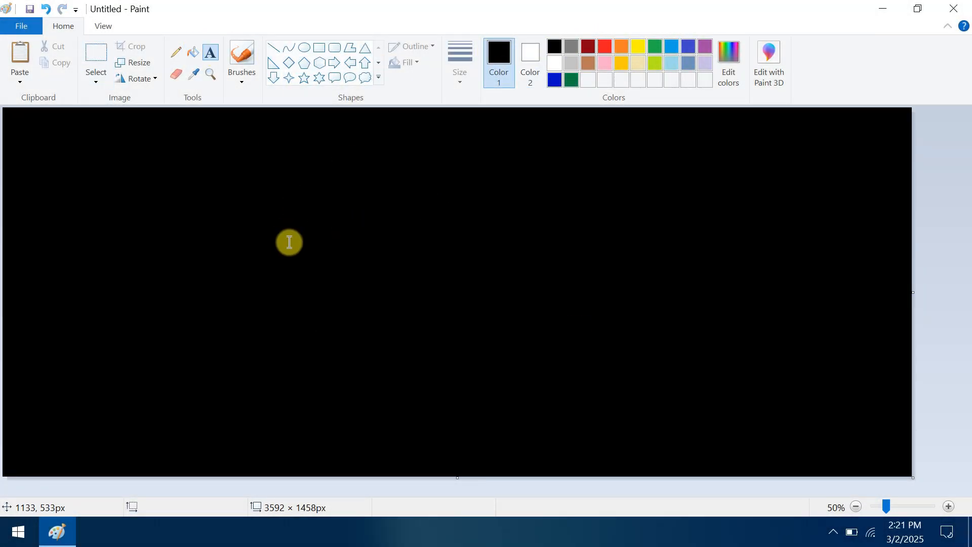
drag(288, 241, 586, 322)
click(329, 63)
text(SUBSCRIBER WINICS WORLD)
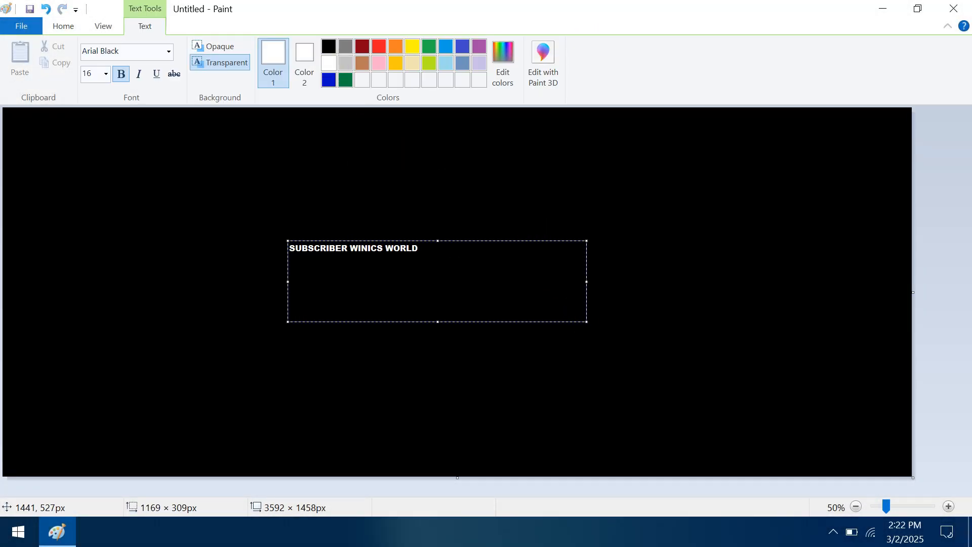
Correct the text to read "SUBSCRIBE WINICS WORLD" and enlarge the whole line to a font size above 24
click(347, 248)
key(BackSpace)
key(ctrl+a)
click(106, 74)
click(89, 228)
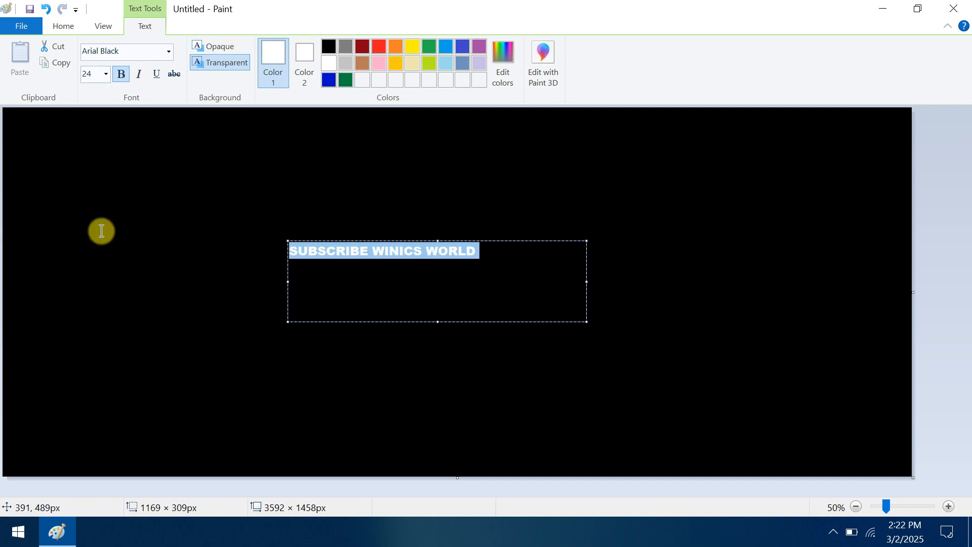
click(106, 74)
click(92, 270)
click(92, 270)
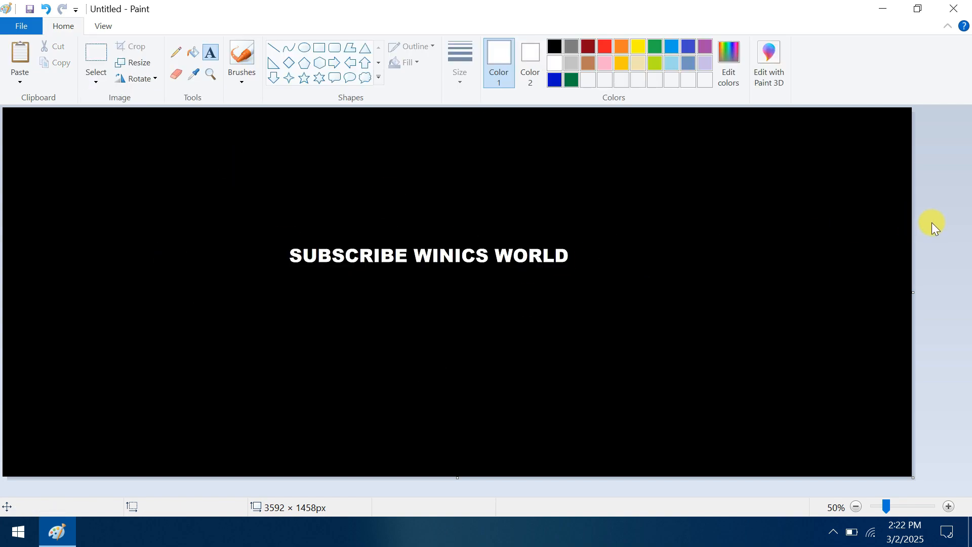
Save the picture to the Desktop as a JPEG file named IMG
click(24, 23)
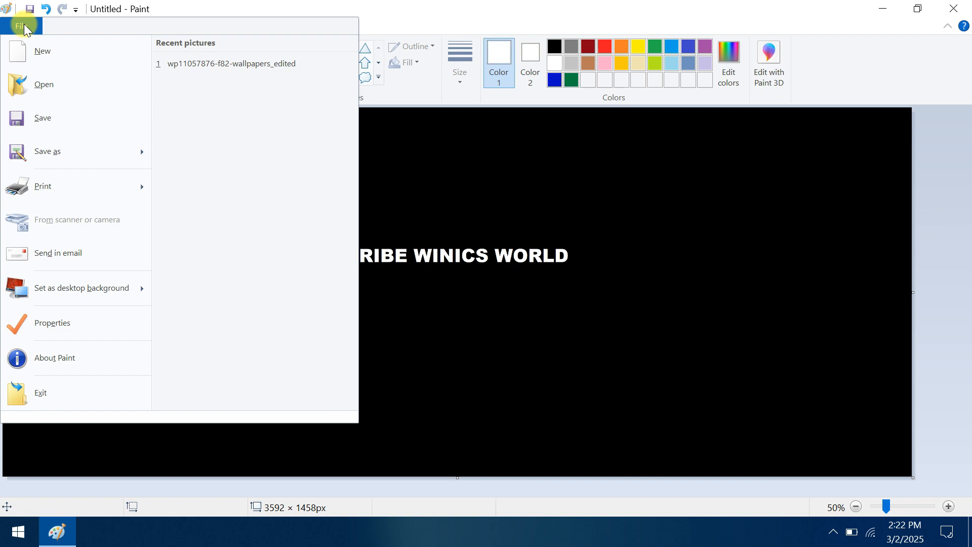
click(84, 159)
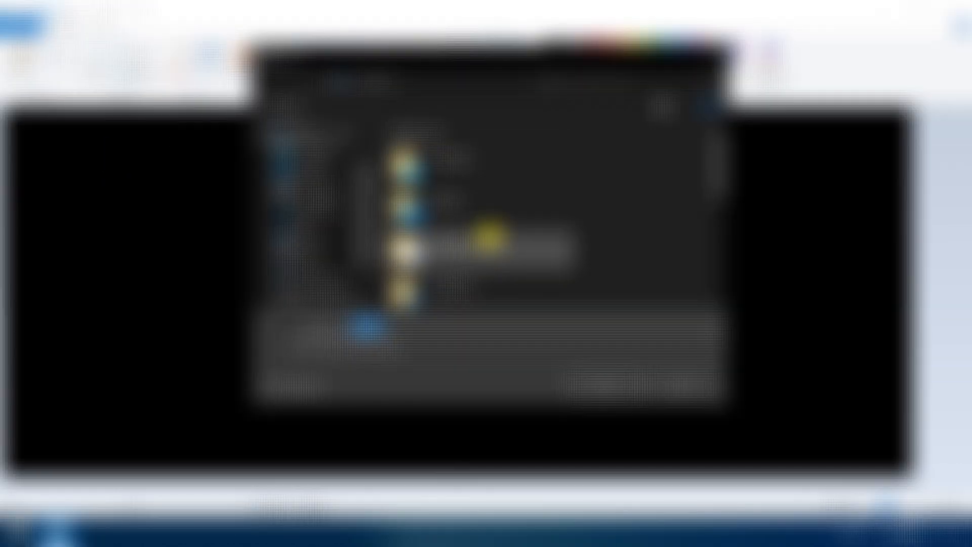
click(326, 171)
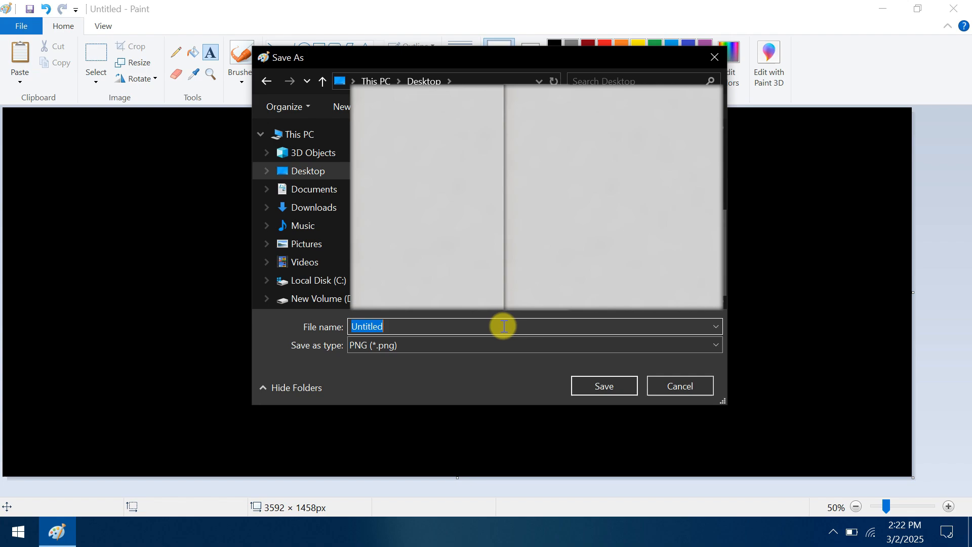
text(IMG)
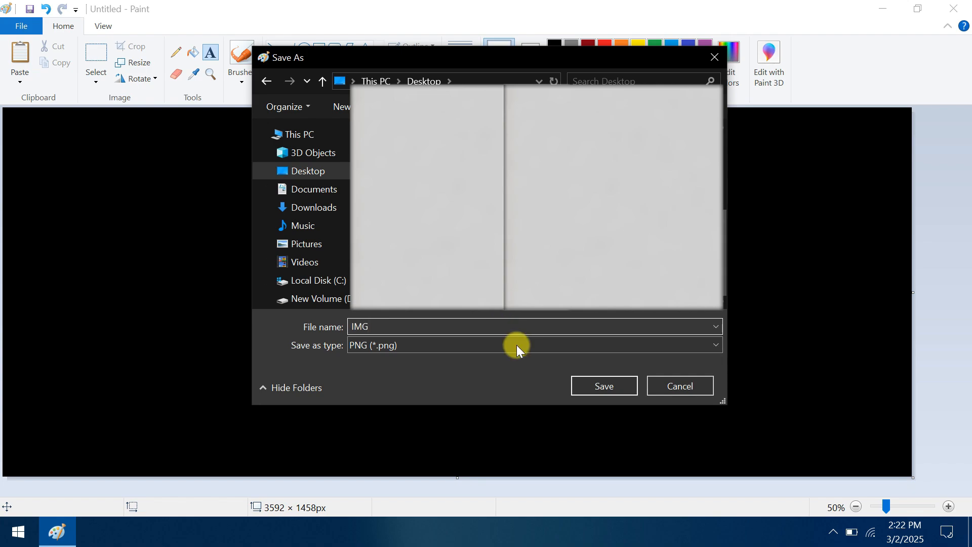
click(517, 346)
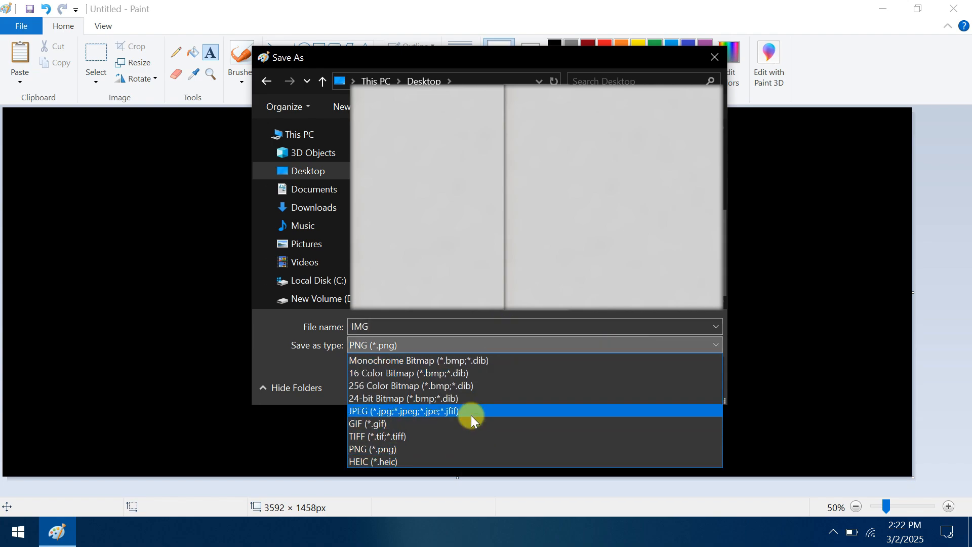
click(470, 413)
click(613, 389)
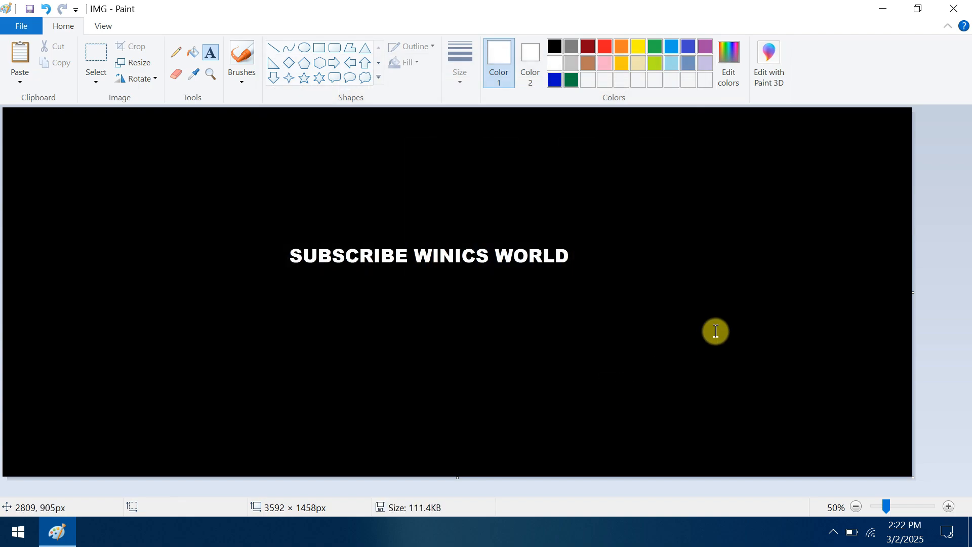
Set the saved picture as the desktop background
click(22, 26)
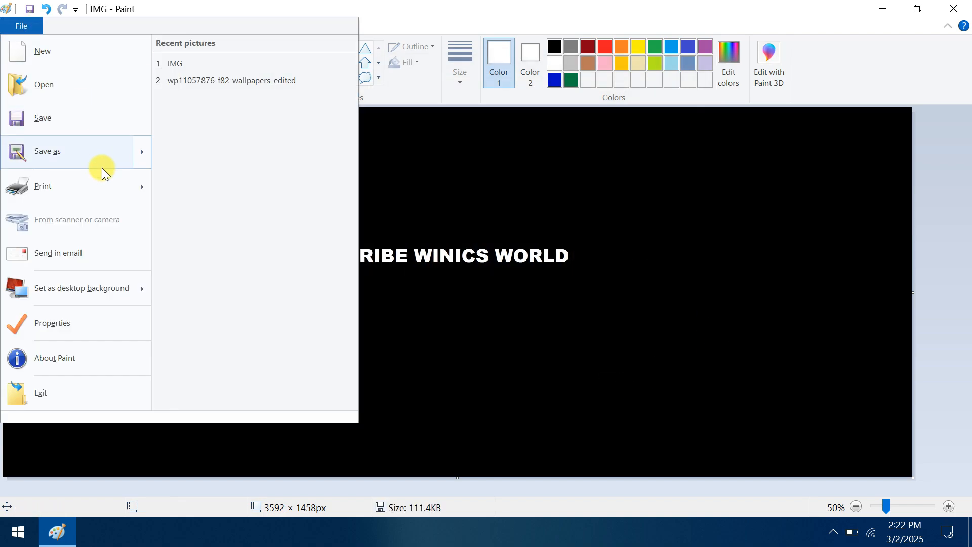
mouse_move(96, 281)
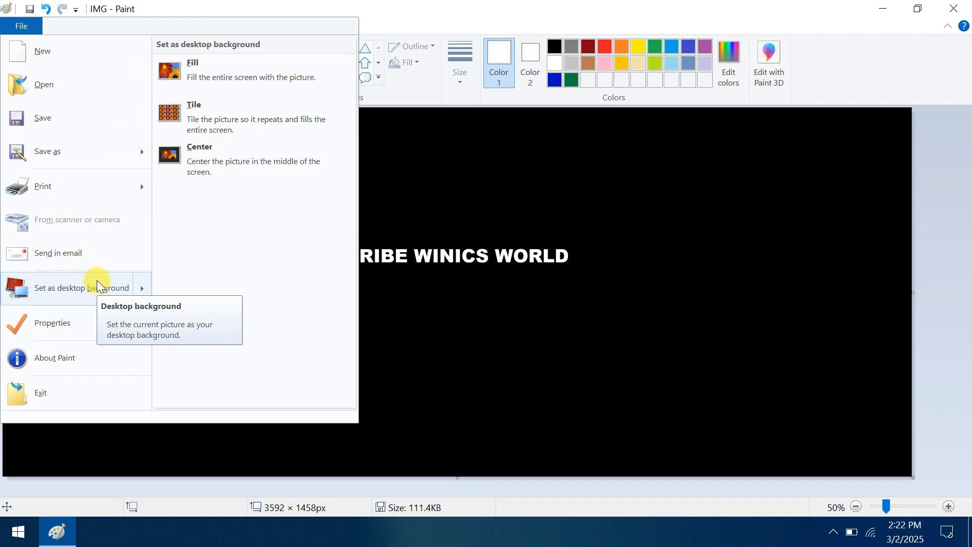
click(97, 284)
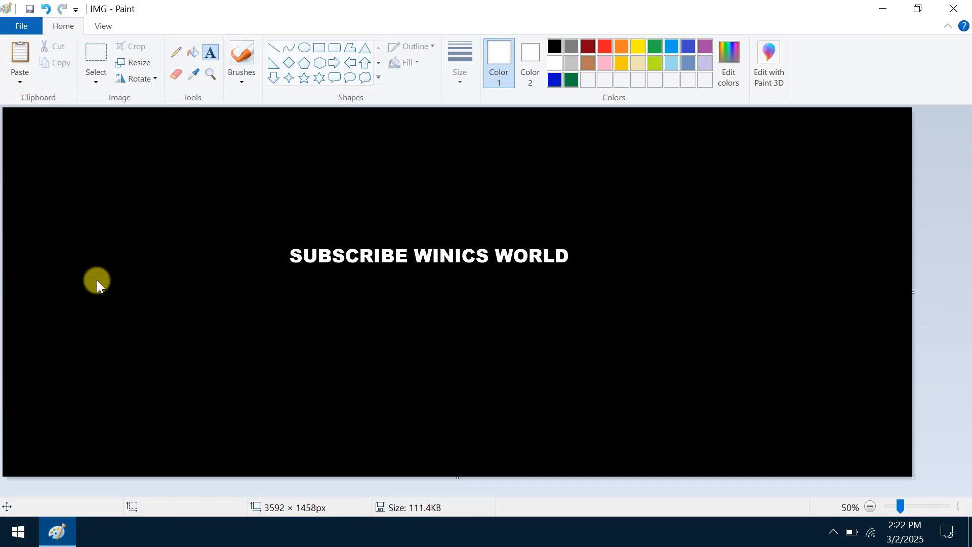
Check the new background on the desktop, refreshing it twice, and return to Paint
key(super+d)
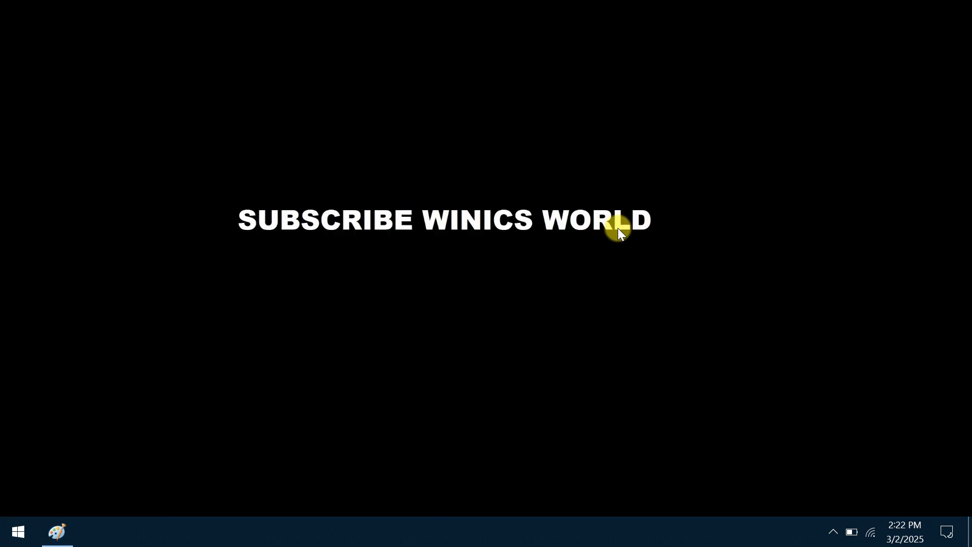
right_click(729, 126)
click(780, 173)
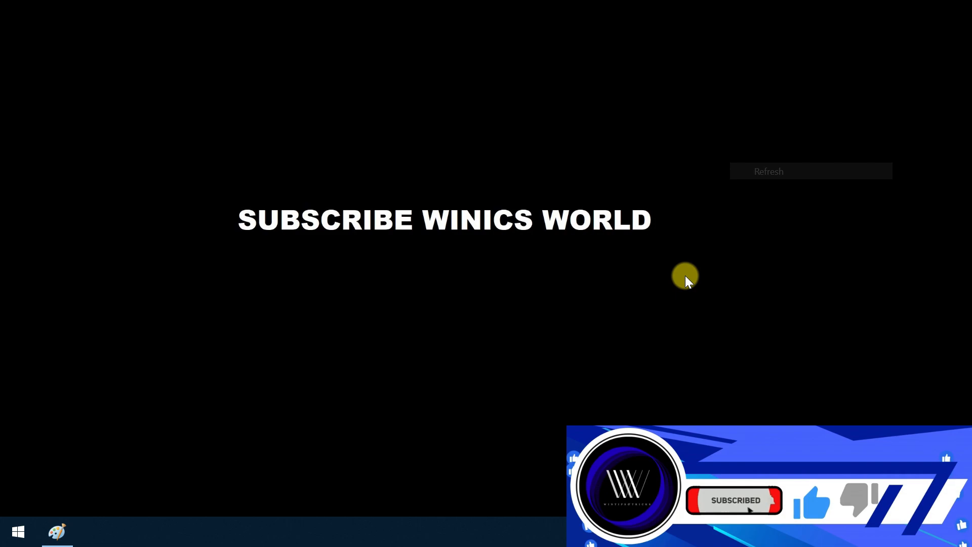
right_click(498, 218)
click(559, 266)
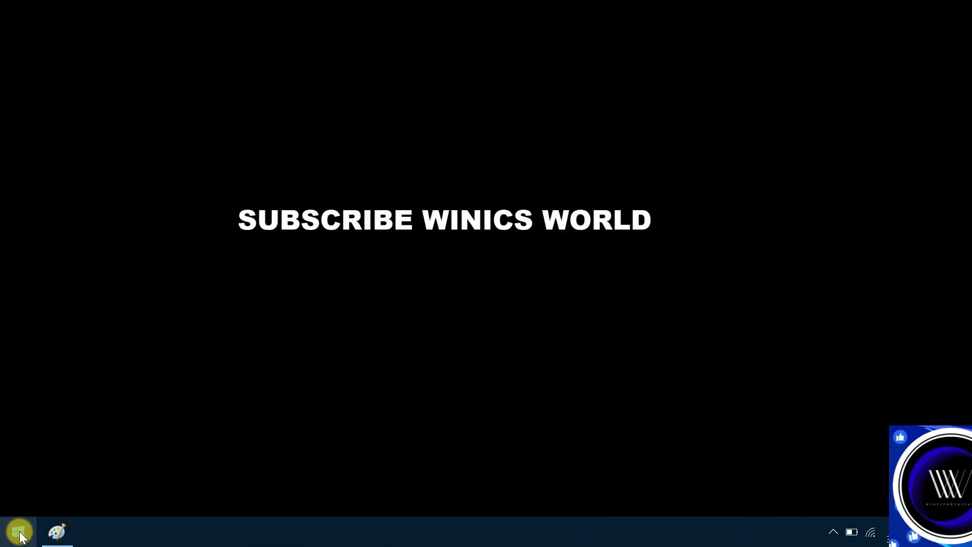
click(54, 531)
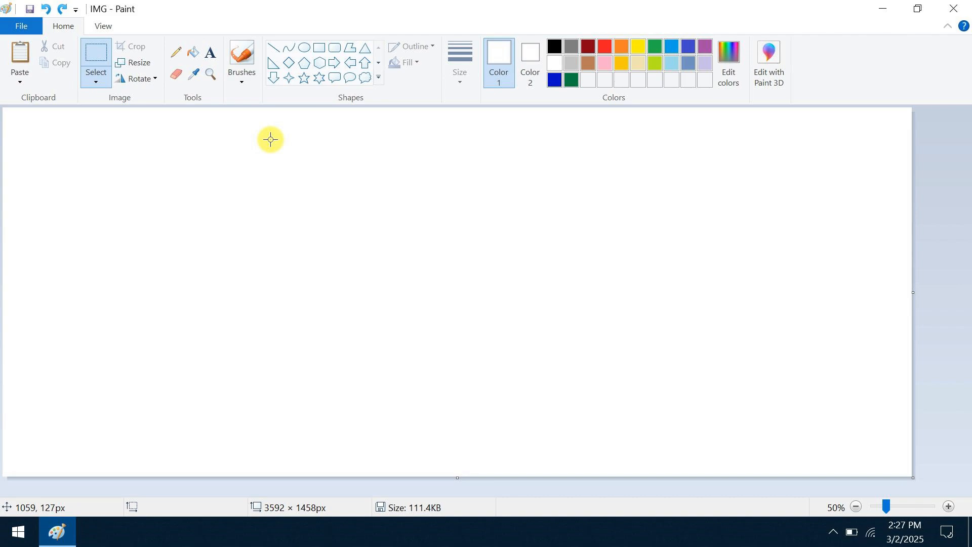
Paste the picture file IMG from the Desktop onto the blank canvas
click(18, 76)
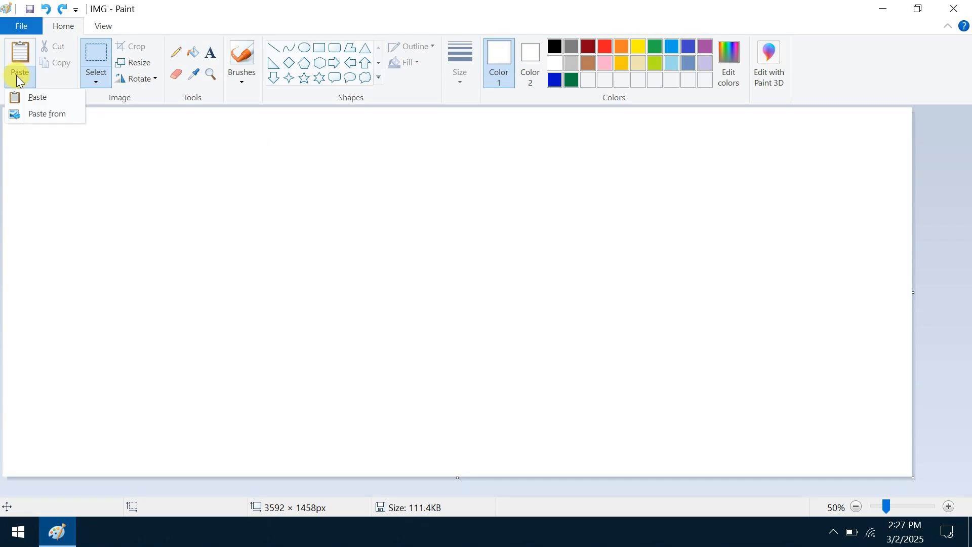
click(40, 113)
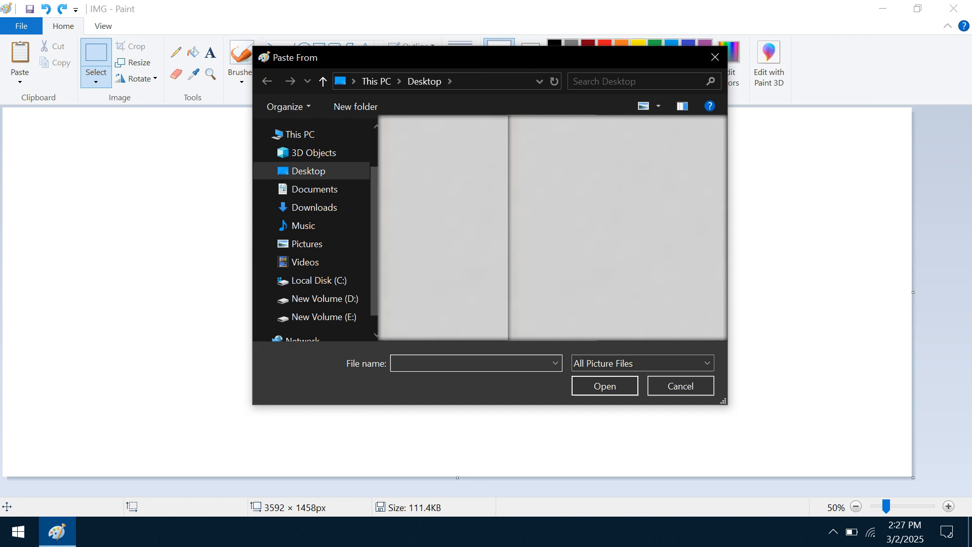
text(IMG)
click(607, 381)
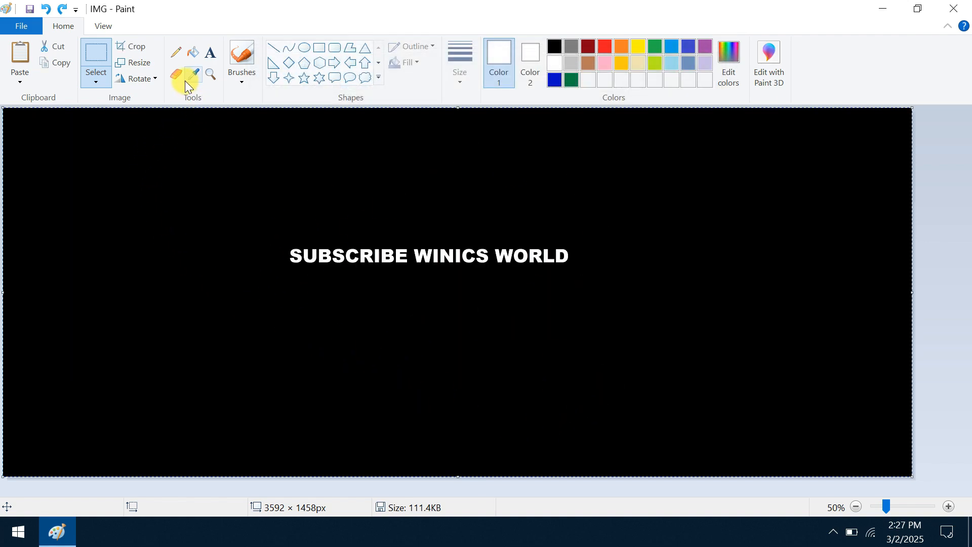
Handwrite "Subscribe" and "Like / Share" with a white brush in the upper-left area of the pasted picture
click(238, 55)
click(241, 76)
click(253, 105)
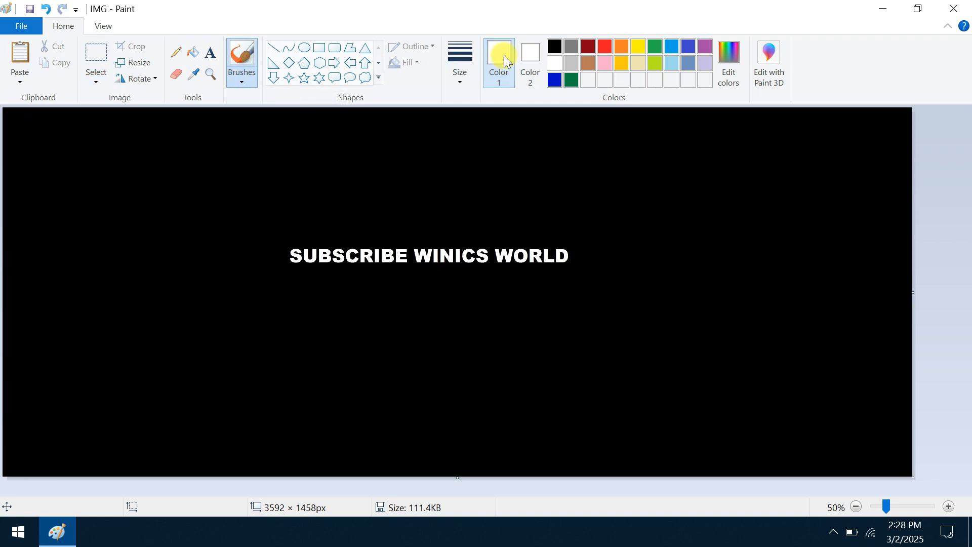
click(460, 62)
click(450, 165)
mouse_move(74, 176)
mouse_down()
mouse_move(52, 196)
mouse_move(68, 189)
mouse_move(81, 196)
mouse_move(91, 180)
mouse_move(108, 183)
mouse_move(152, 153)
mouse_up()
mouse_move(103, 244)
mouse_down()
mouse_move(168, 184)
mouse_move(178, 196)
mouse_move(210, 178)
mouse_up()
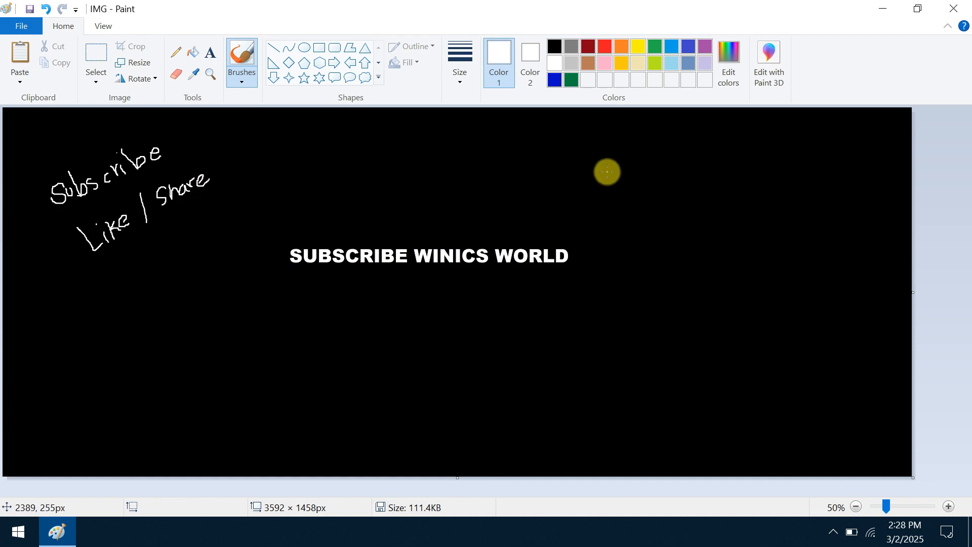
click(29, 30)
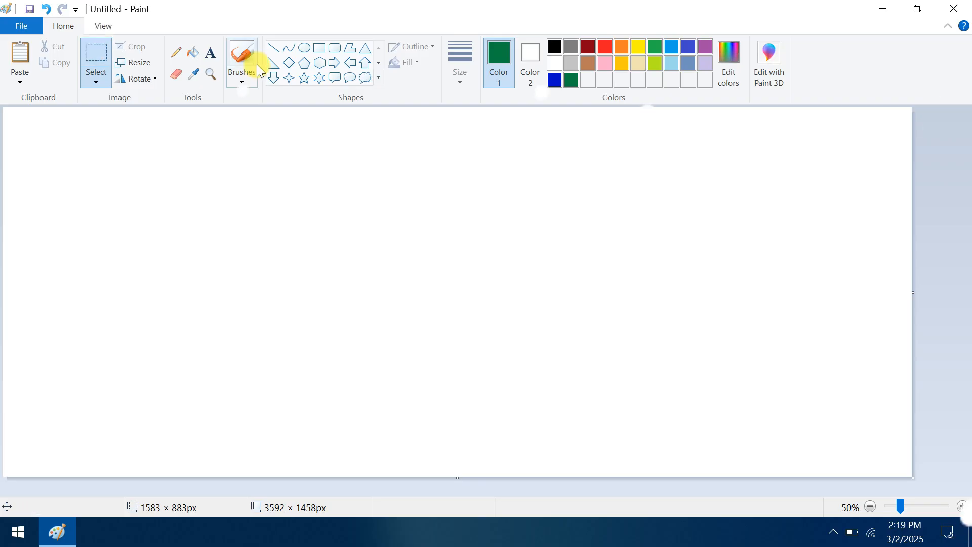
Draw a green pentagon outline about 1009 × 741 px near the middle of the blank canvas
click(304, 62)
drag(275, 181, 530, 367)
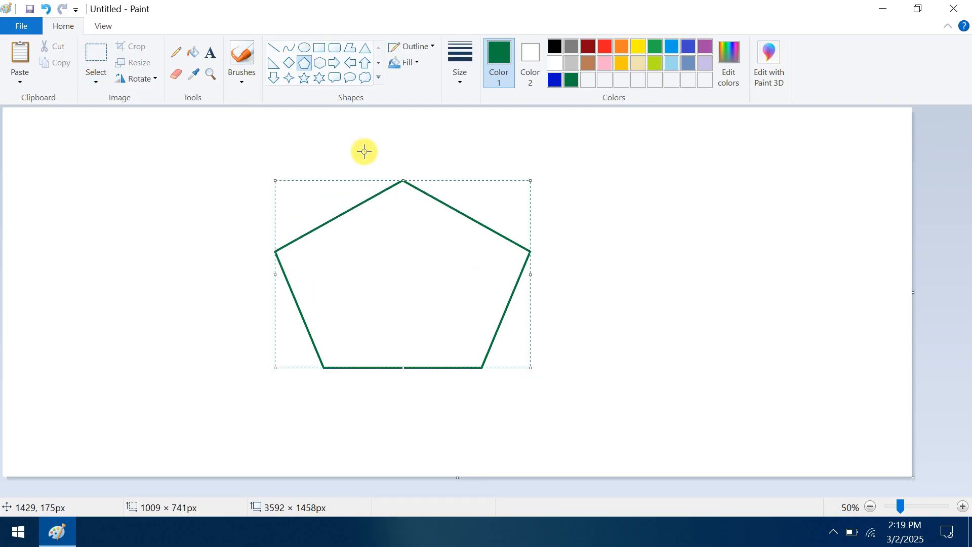
click(365, 151)
Try zooming the canvas in and out up to 300%, reset it to 100%, and zoom back out to 50%
click(106, 20)
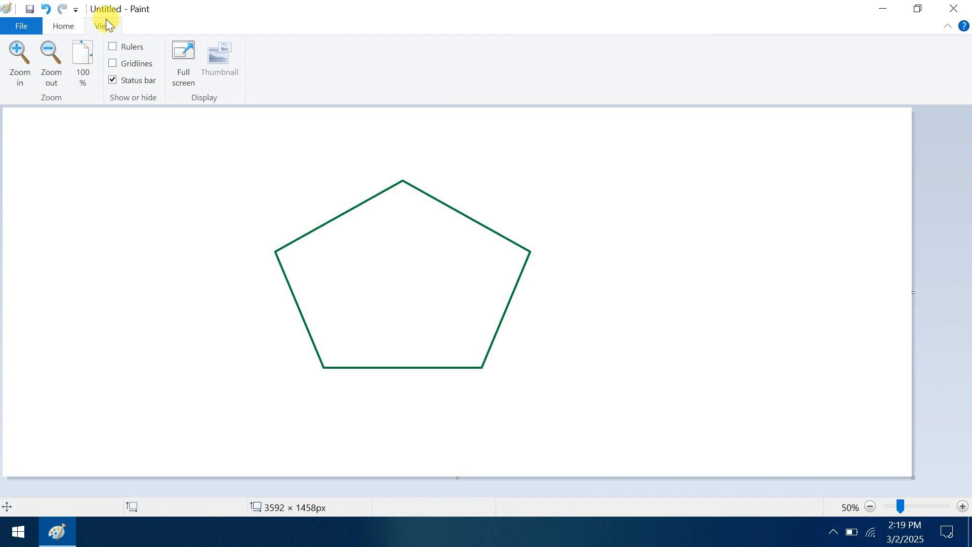
click(24, 60)
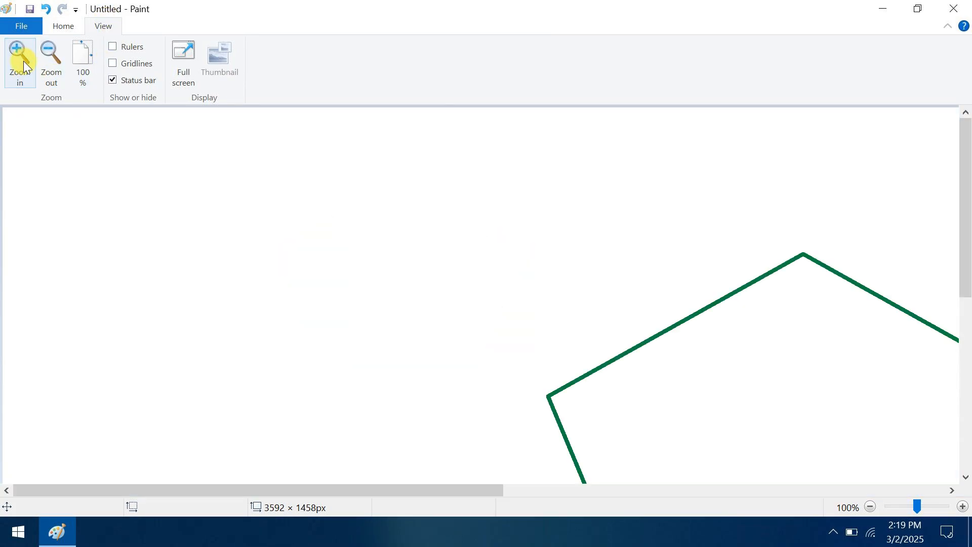
click(23, 60)
click(46, 59)
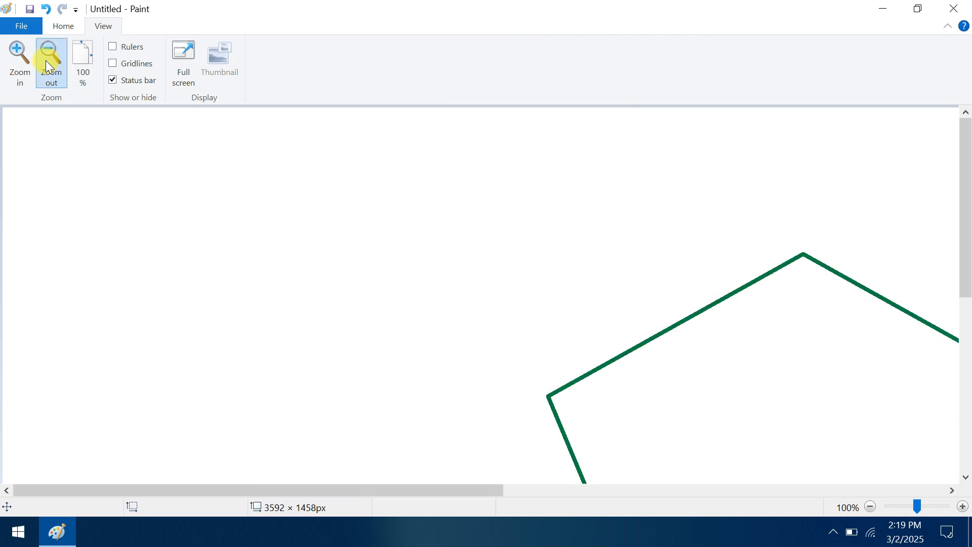
click(46, 60)
click(20, 64)
click(19, 65)
click(19, 65)
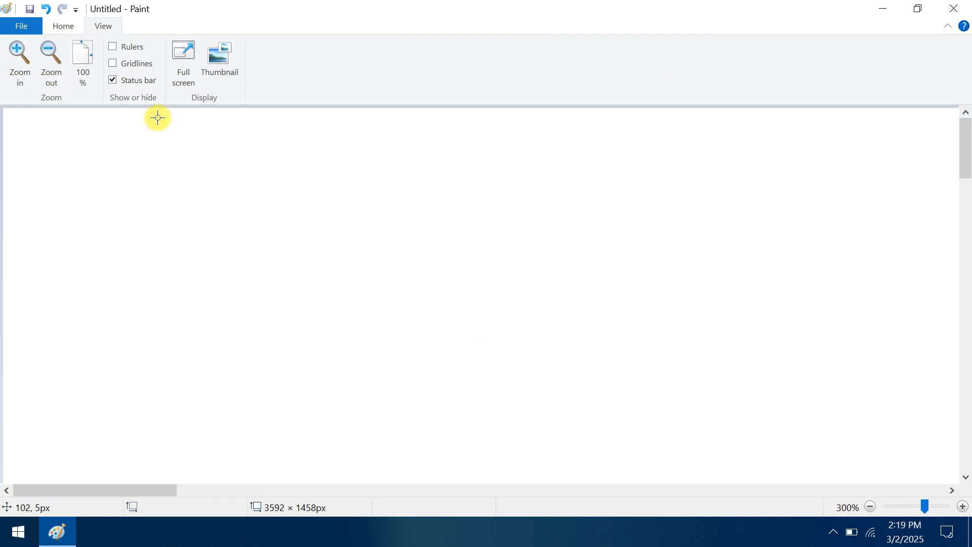
click(84, 63)
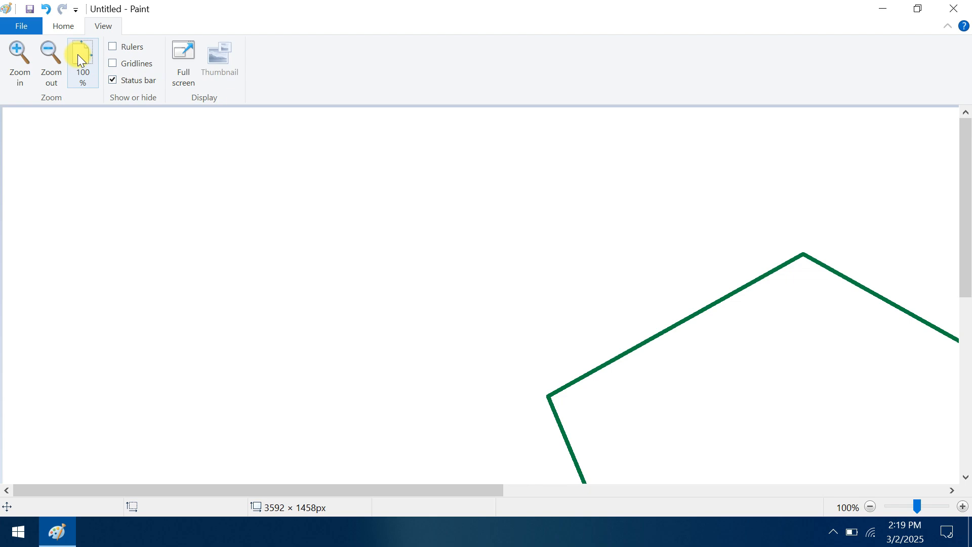
click(41, 65)
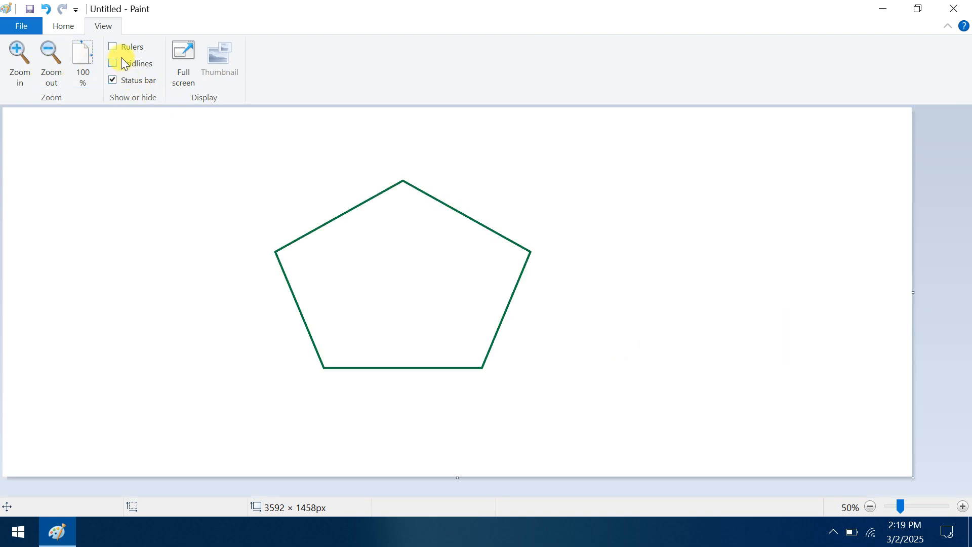
Show and hide the rulers and gridlines in turn, and turn the status bar off and back on
click(114, 47)
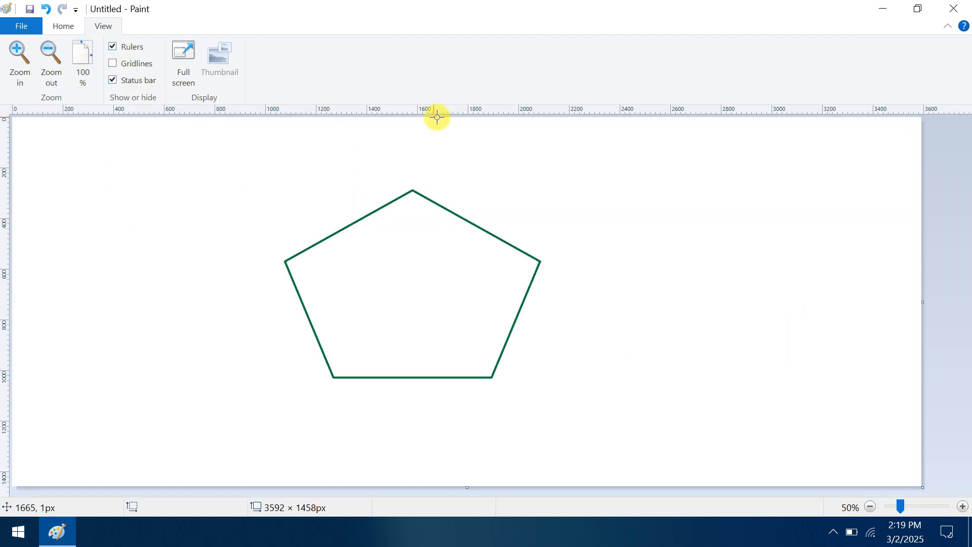
click(112, 49)
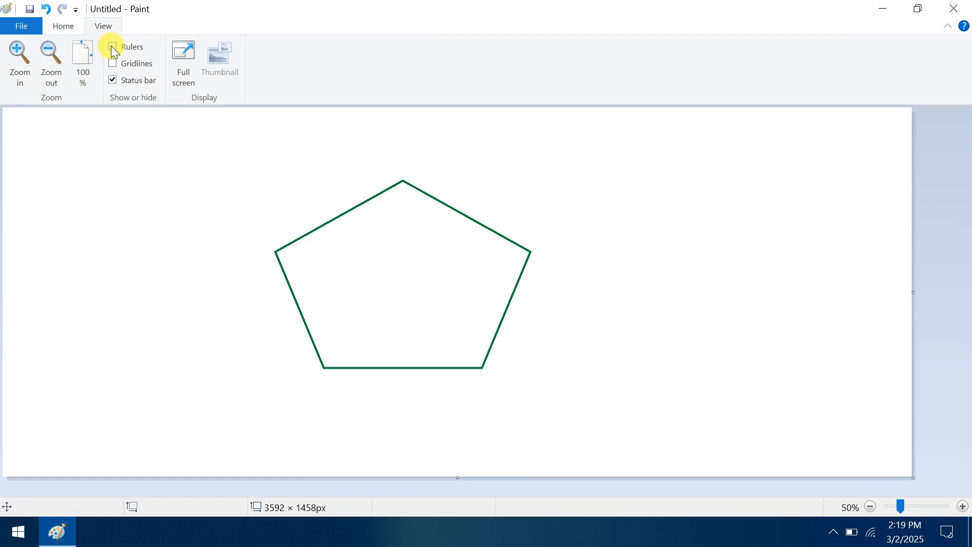
click(115, 63)
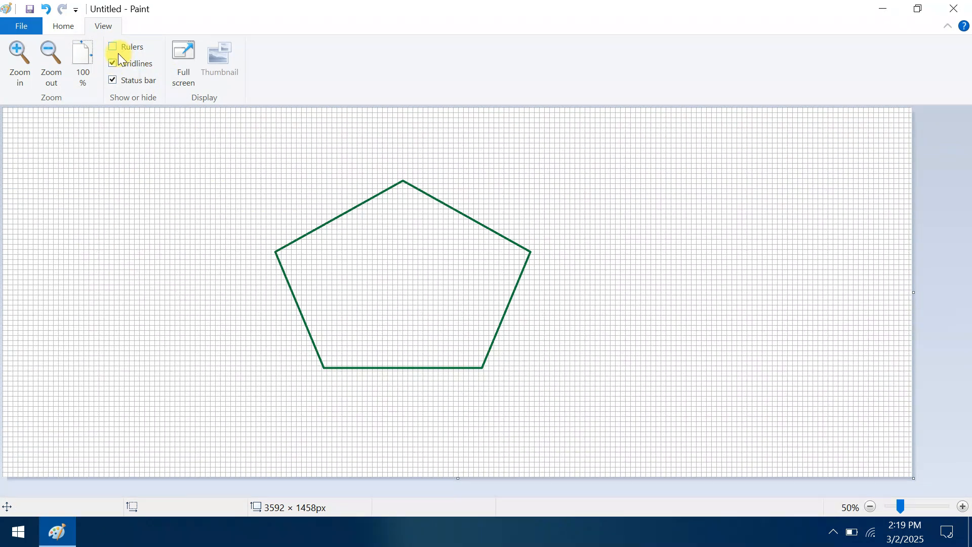
click(114, 63)
click(112, 80)
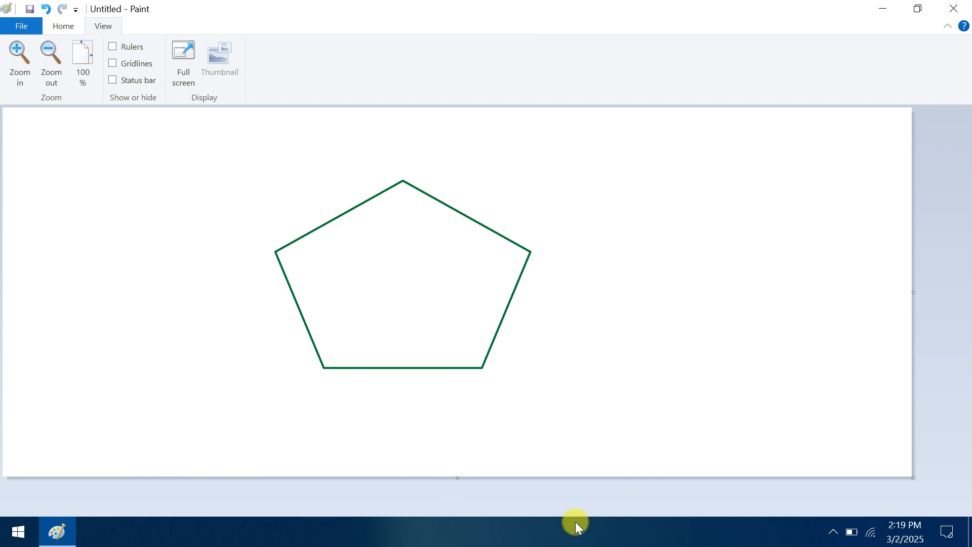
click(112, 80)
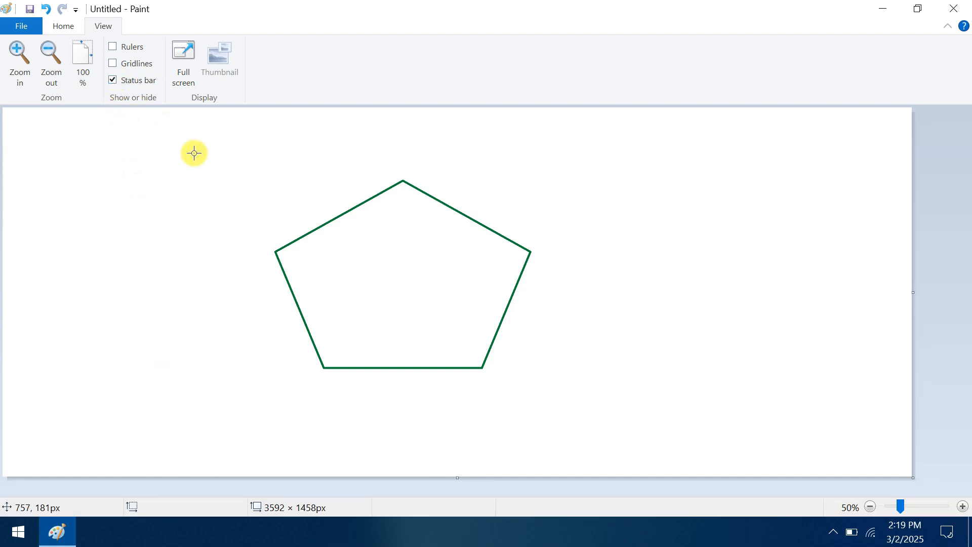
View the pentagon drawing in full screen, exit the view, and return to the drawing tools
click(186, 57)
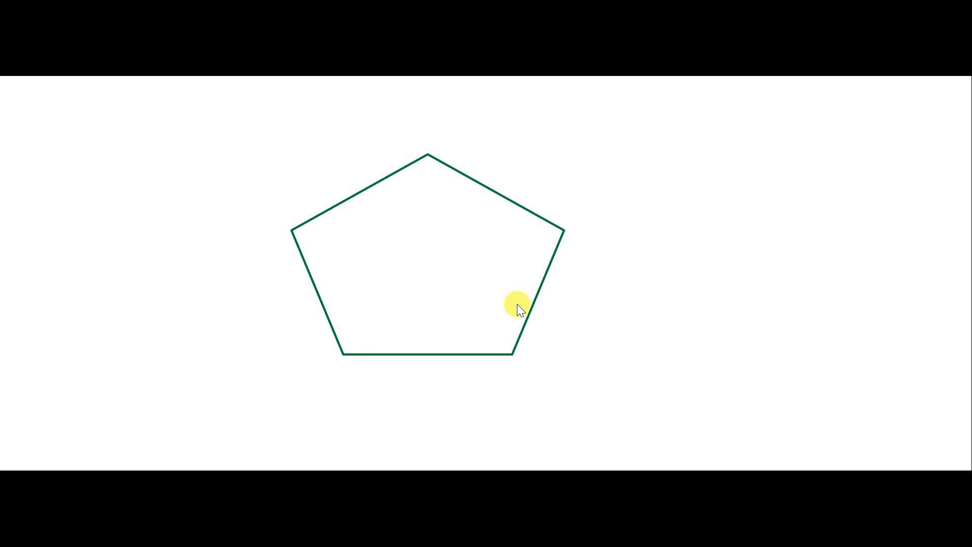
click(651, 245)
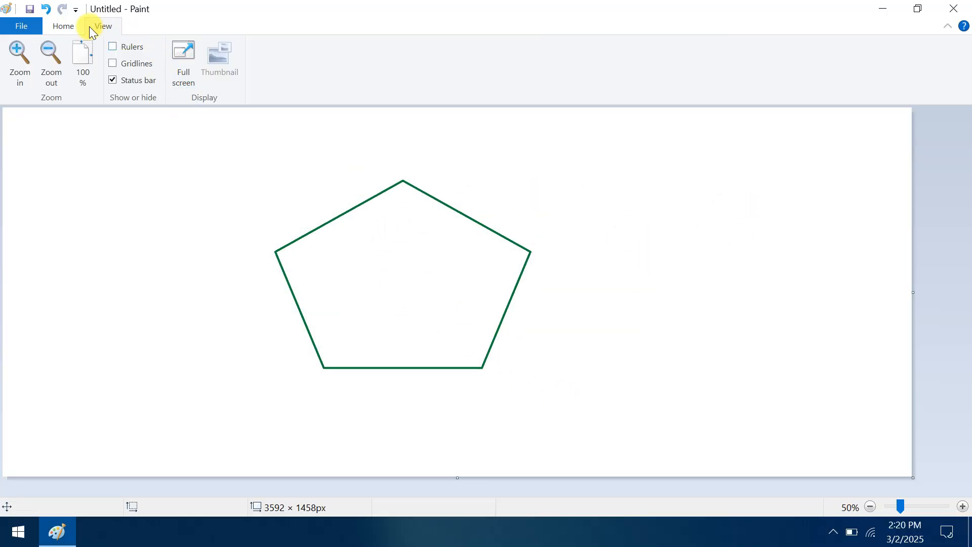
click(76, 27)
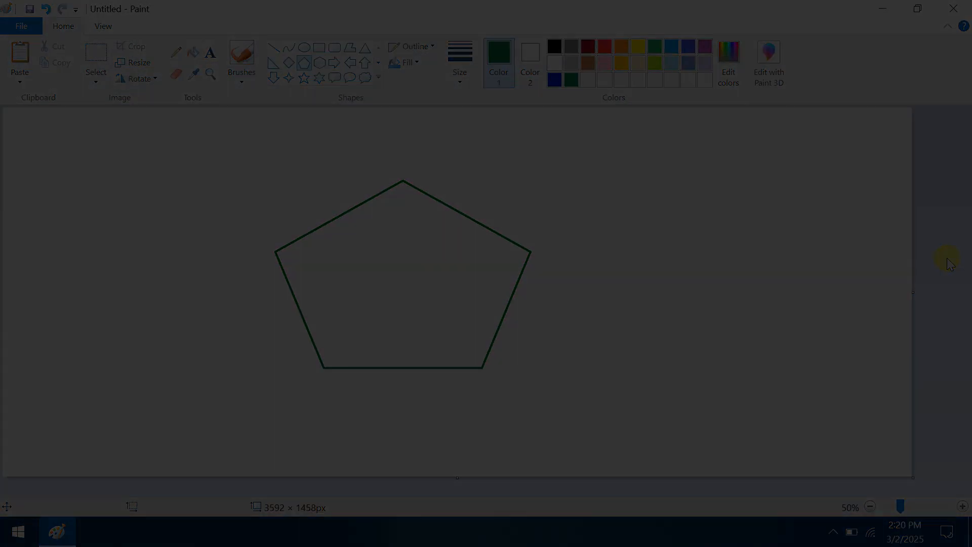